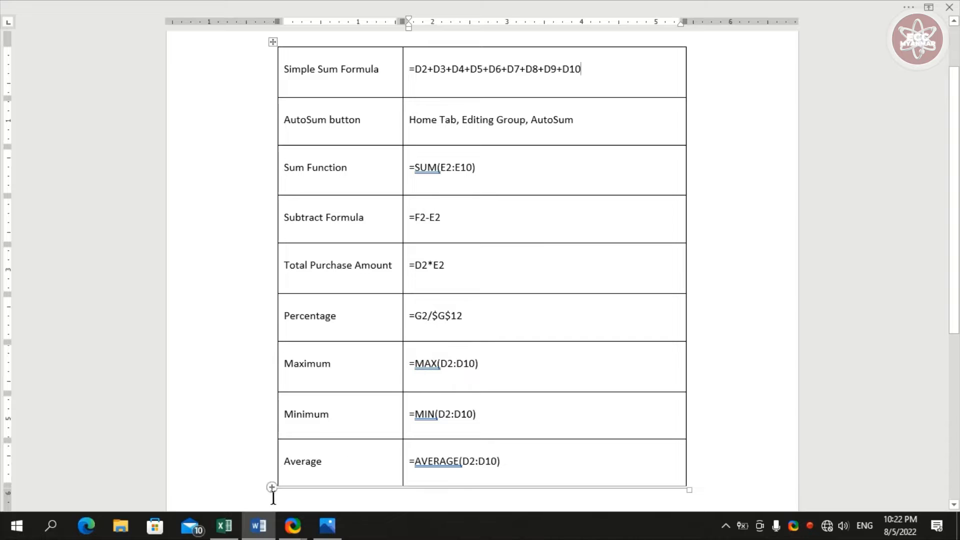
Switch to the Excel workbook and review the column headings in row 1 from A1 to E1
{"action": "left_click", "coordinate": [224, 525]}
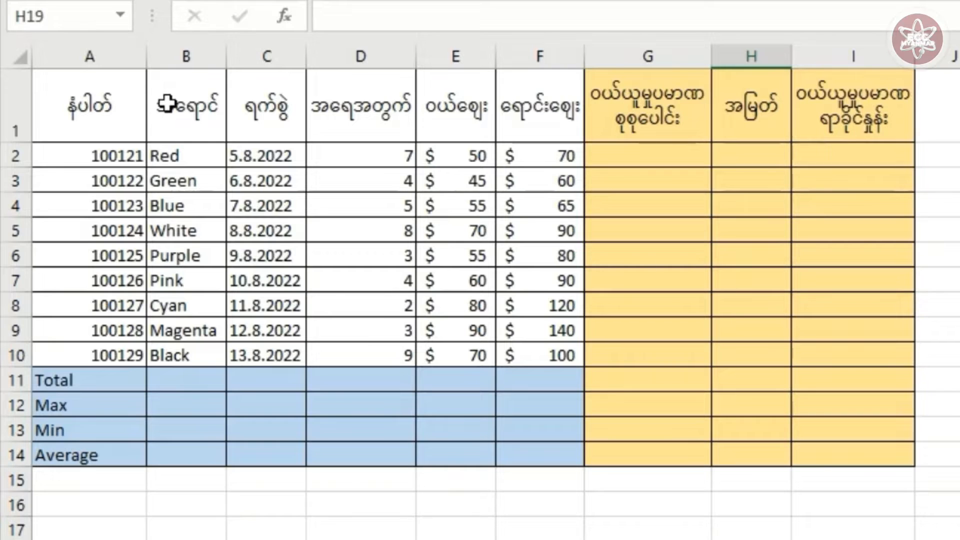
{"action": "left_click", "coordinate": [105, 109]}
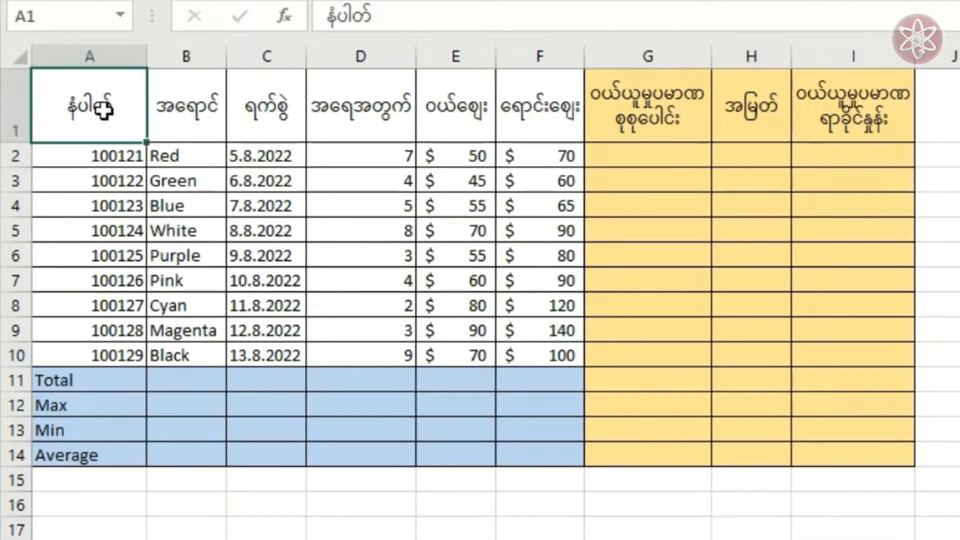
{"action": "left_click", "coordinate": [178, 116]}
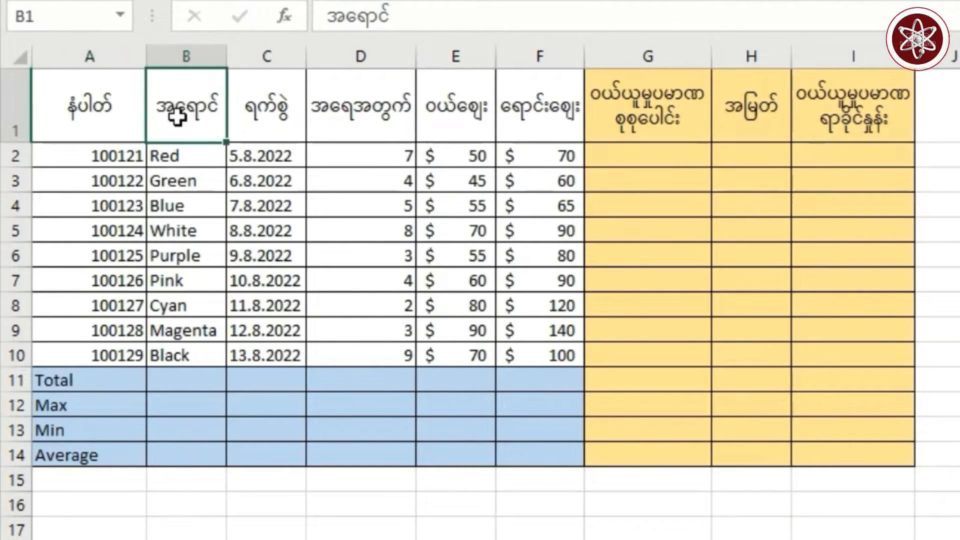
{"action": "left_click", "coordinate": [273, 120]}
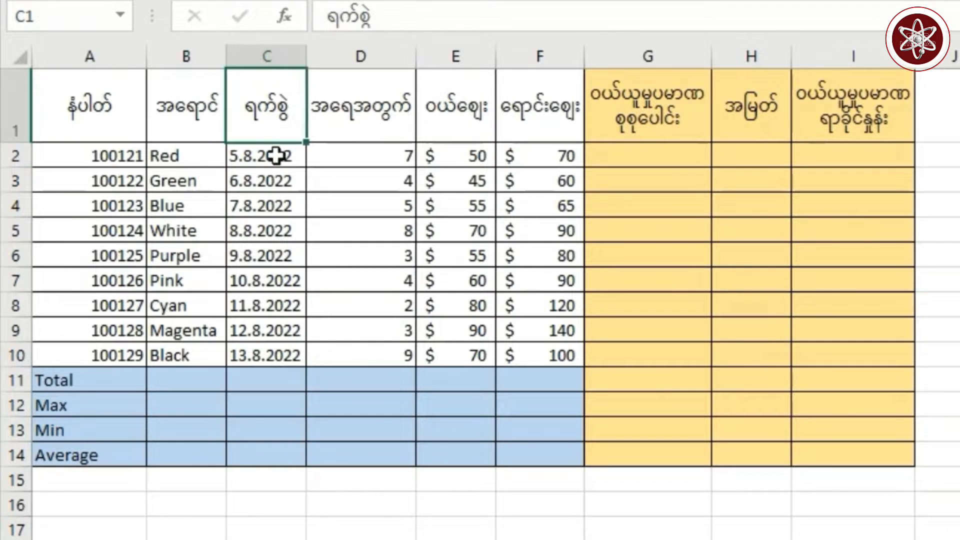
{"action": "left_click", "coordinate": [382, 110]}
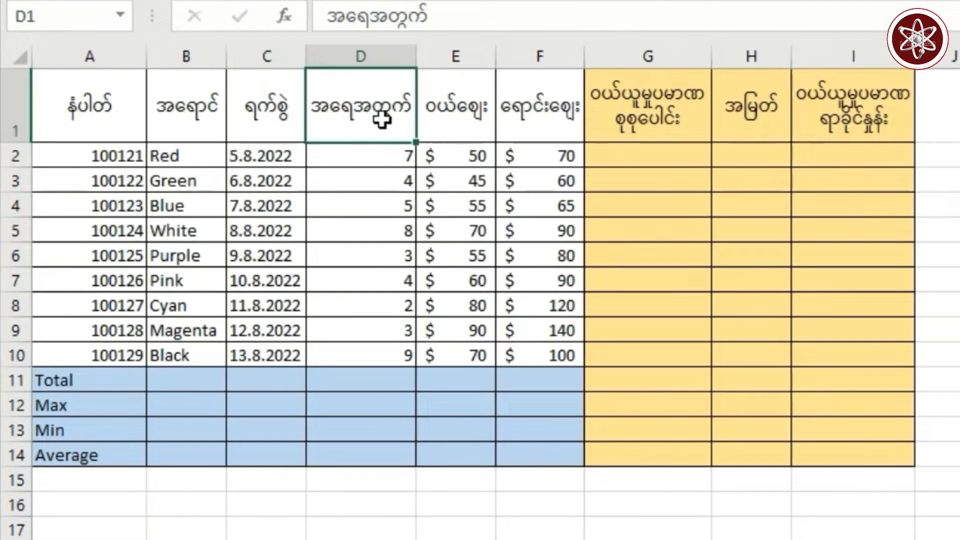
{"action": "left_click", "coordinate": [461, 112]}
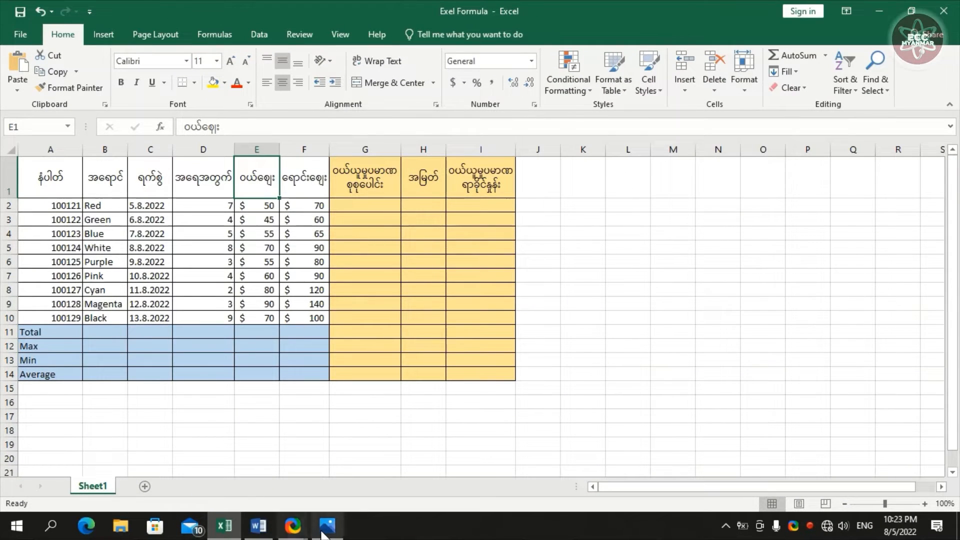
Switch to the Word document and examine the Simple Sum Formula row with its example formula
{"action": "left_click", "coordinate": [258, 524]}
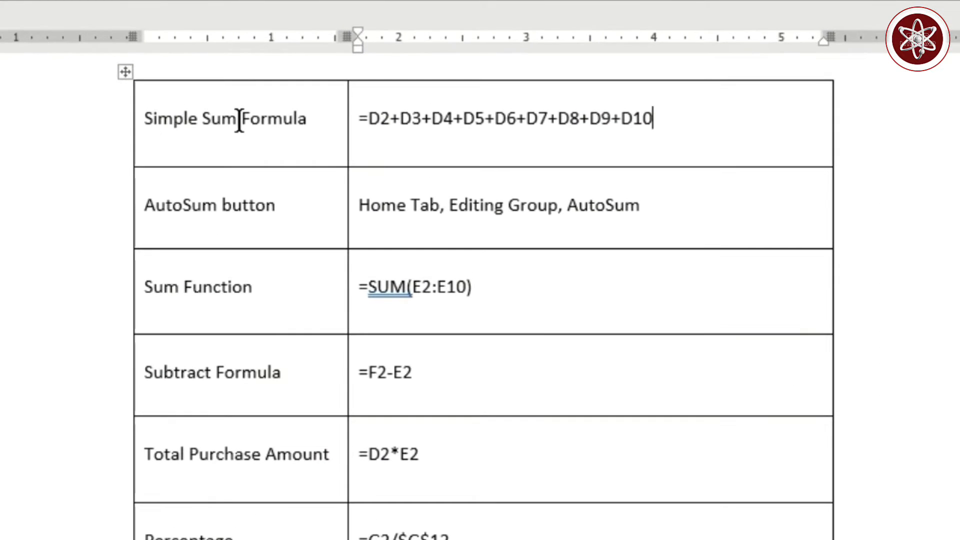
{"action": "left_click_drag", "start_coordinate": [307, 120], "coordinate": [165, 128]}
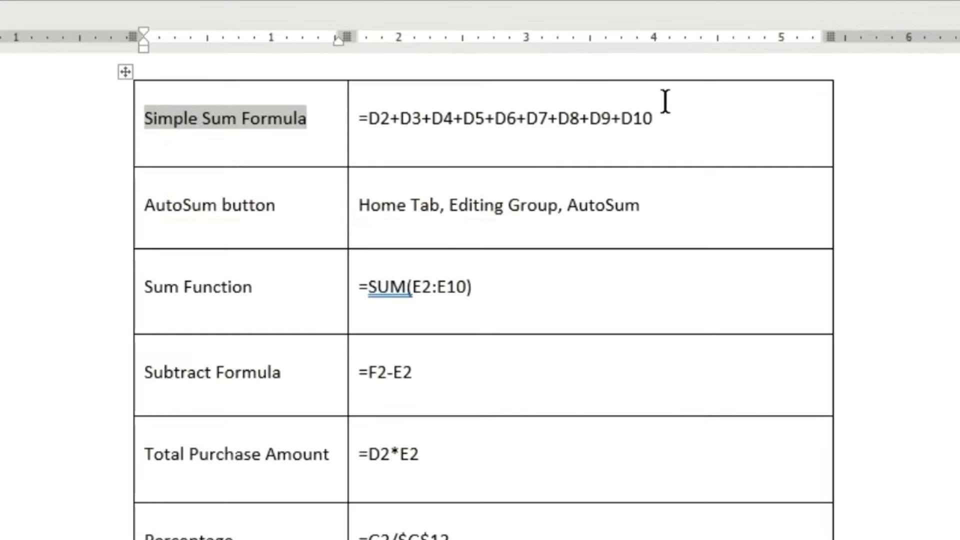
{"action": "left_click", "coordinate": [661, 120]}
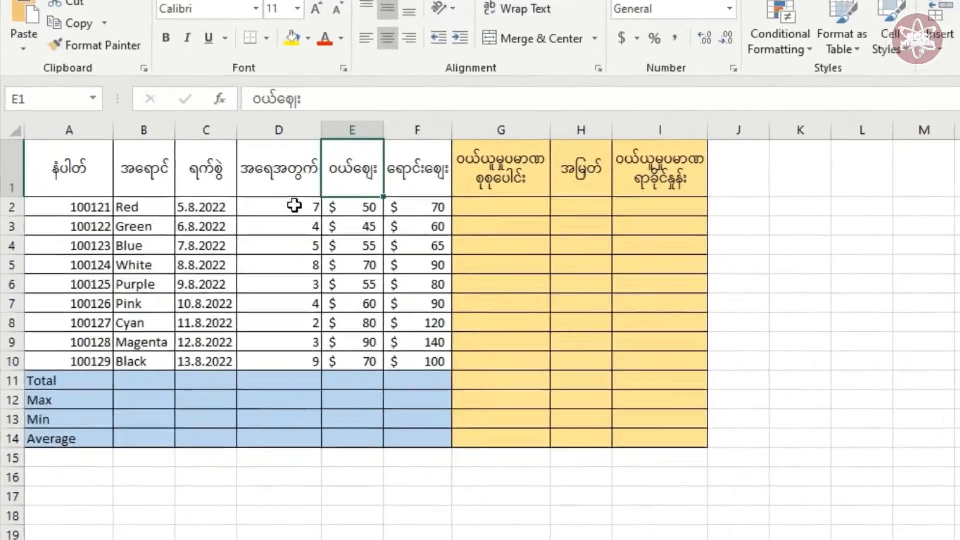
Switch back to the Excel workbook and review the quantities in cells D2 to D10
{"action": "left_click", "coordinate": [212, 205]}
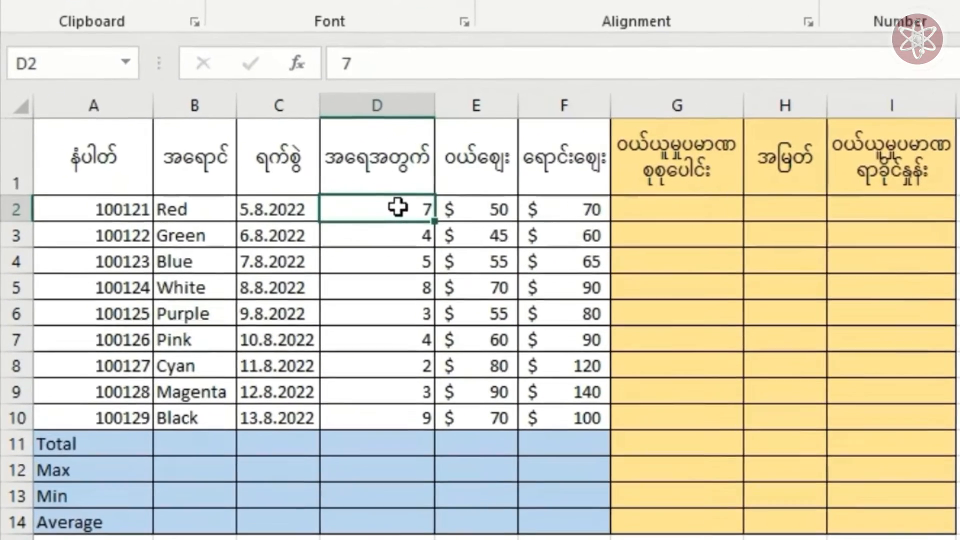
{"action": "mouse_move", "coordinate": [397, 206]}
{"action": "left_mouse_down"}
{"action": "mouse_move", "coordinate": [400, 406]}
{"action": "mouse_move", "coordinate": [403, 415]}
{"action": "mouse_move", "coordinate": [406, 218]}
{"action": "mouse_move", "coordinate": [421, 417]}
{"action": "left_mouse_up"}
{"action": "left_click", "coordinate": [407, 215]}
{"action": "left_click", "coordinate": [413, 221]}
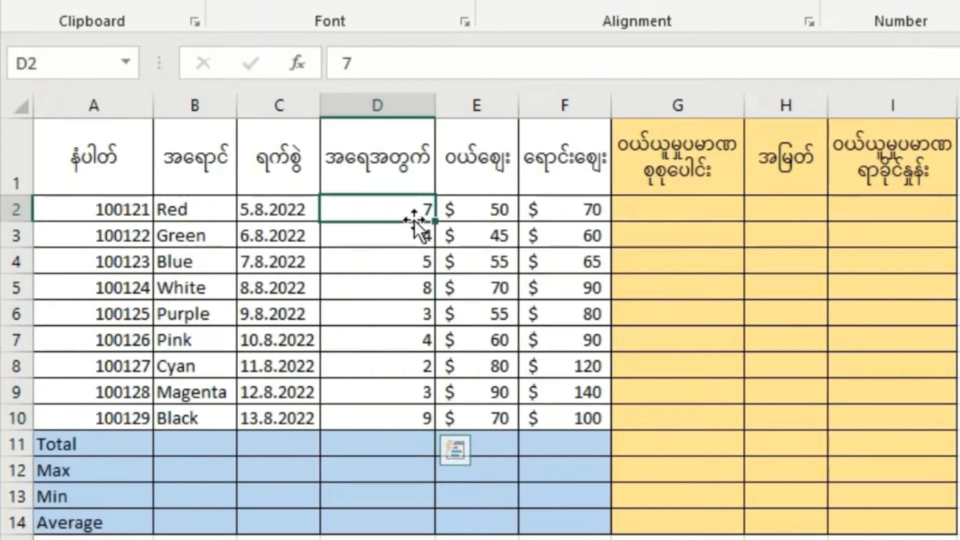
{"action": "left_click", "coordinate": [412, 231]}
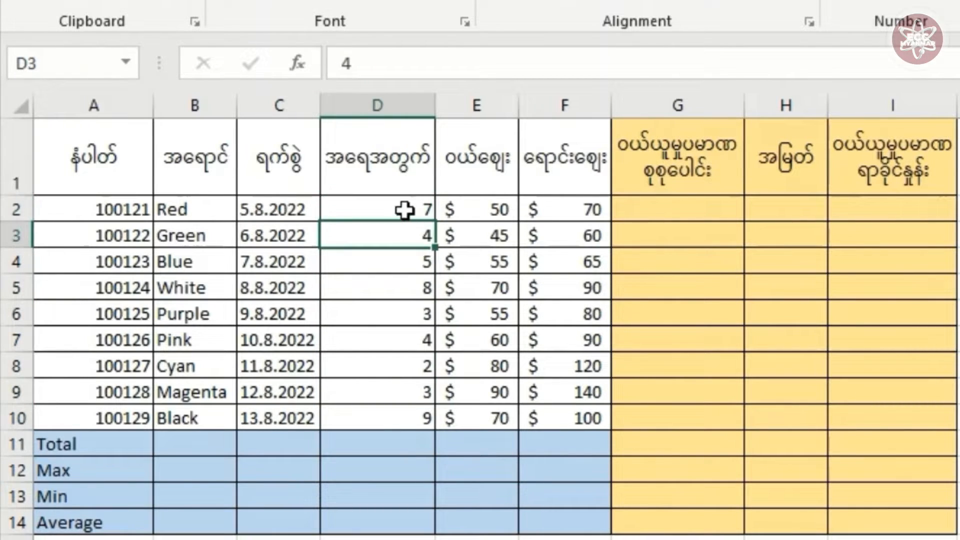
{"action": "left_click", "coordinate": [405, 209]}
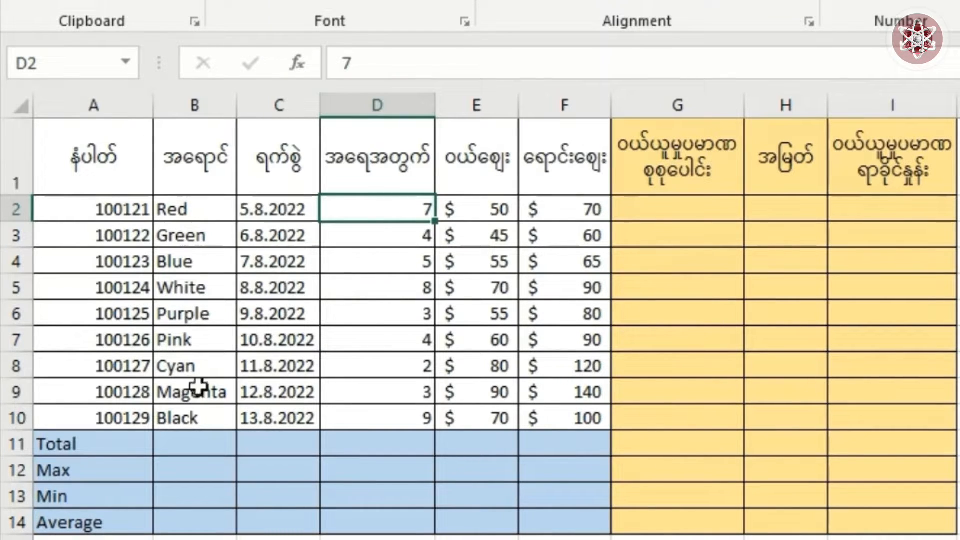
Total the quantities in D11 with the formula =D2+D3+D4+D5+D6+D7+D8+D9+D10
{"action": "left_click", "coordinate": [411, 444]}
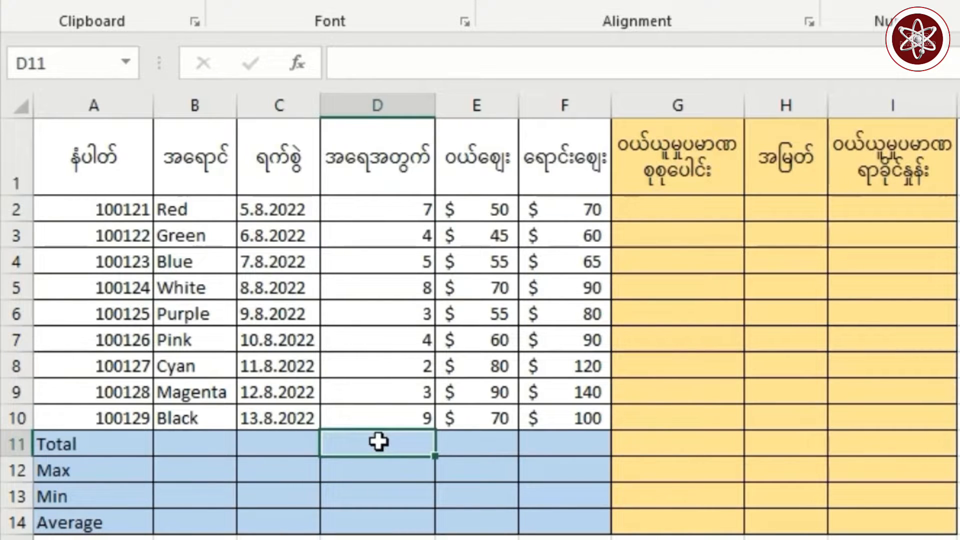
{"action": "left_click", "coordinate": [383, 67]}
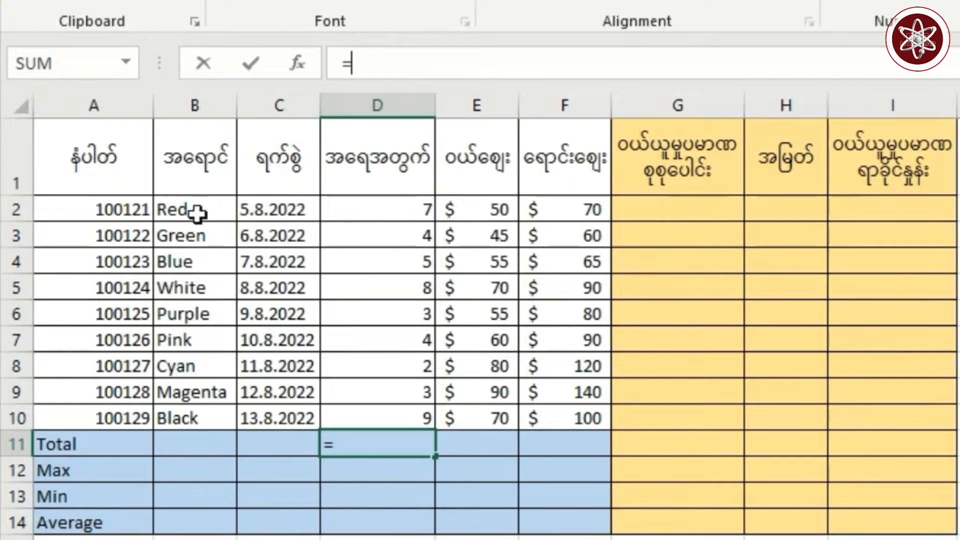
{"action": "left_click", "coordinate": [399, 214]}
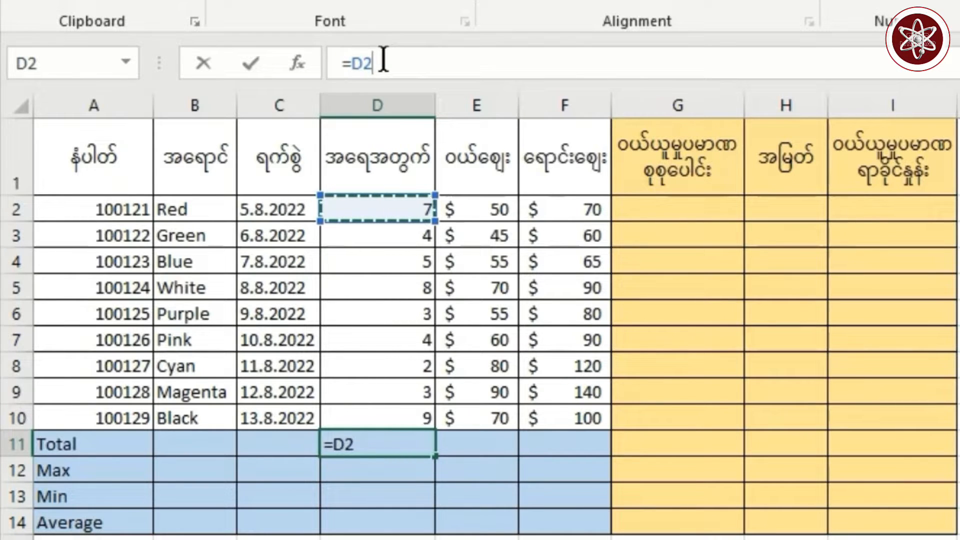
{"action": "type", "text": "+"}
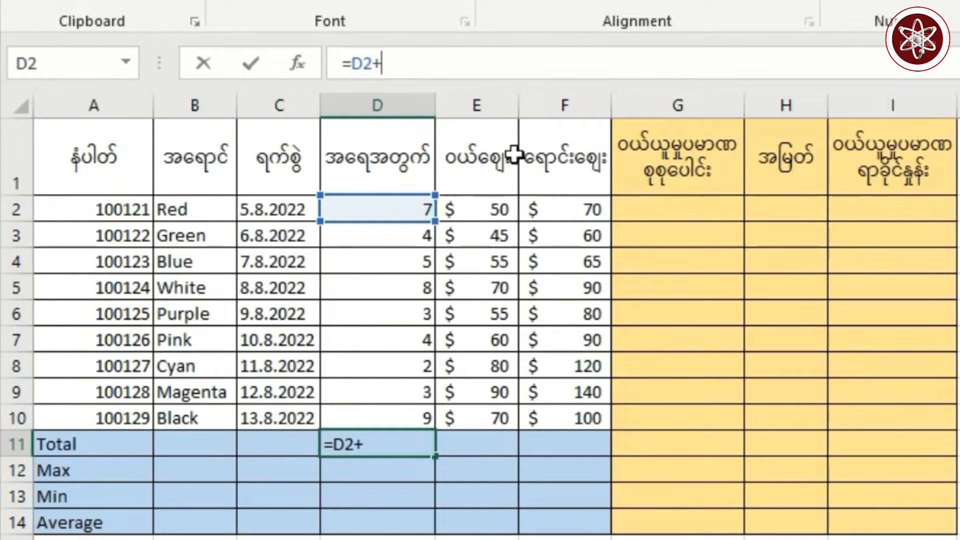
{"action": "left_click", "coordinate": [395, 244]}
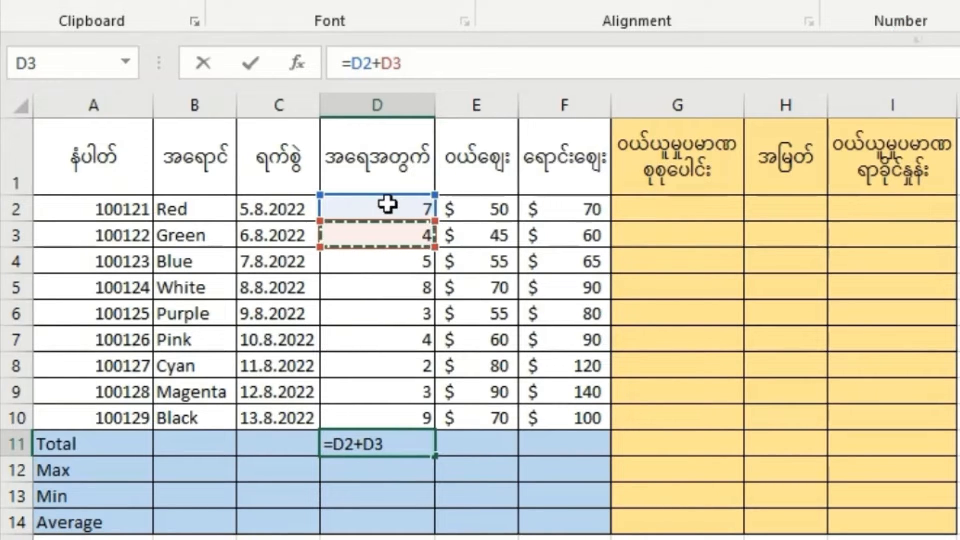
{"action": "type", "text": "+"}
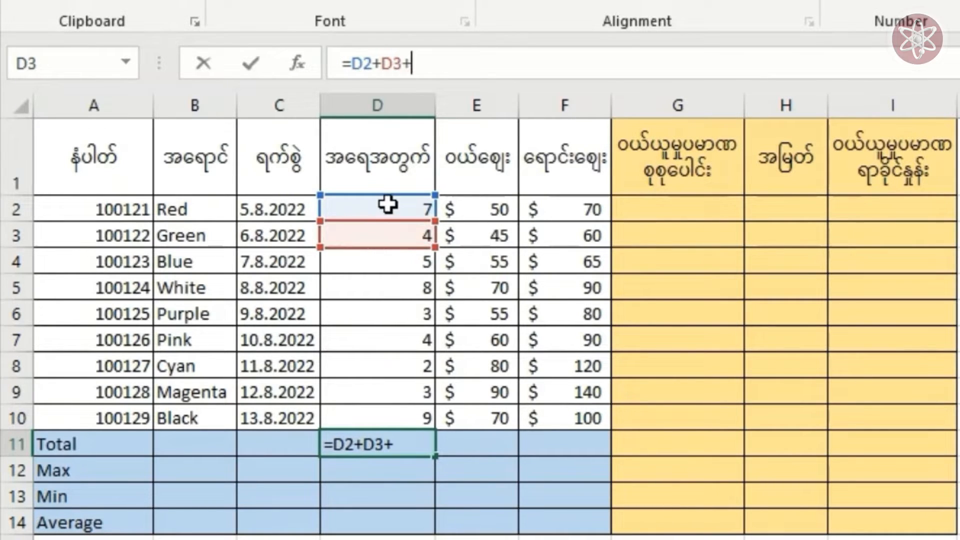
{"action": "left_click", "coordinate": [398, 262]}
{"action": "type", "text": "+"}
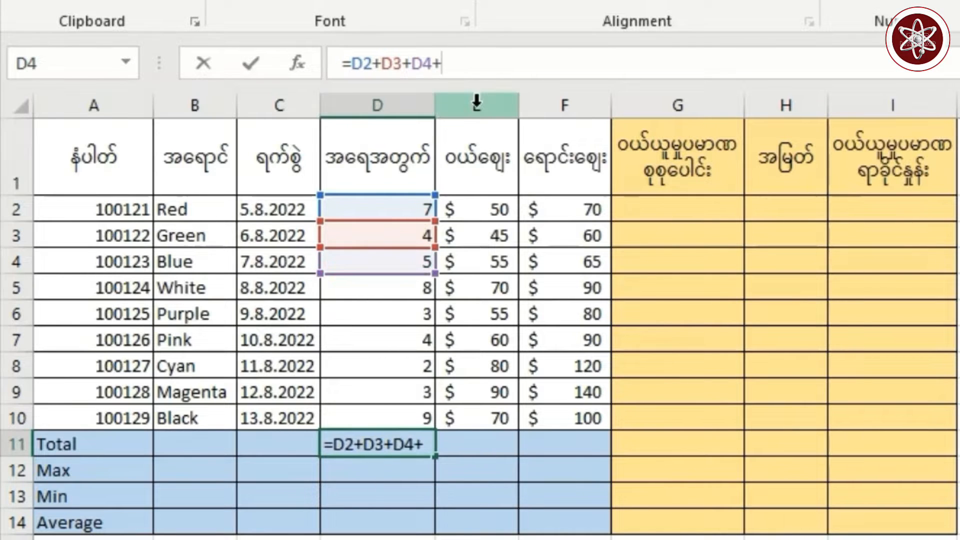
{"action": "type", "text": "D"}
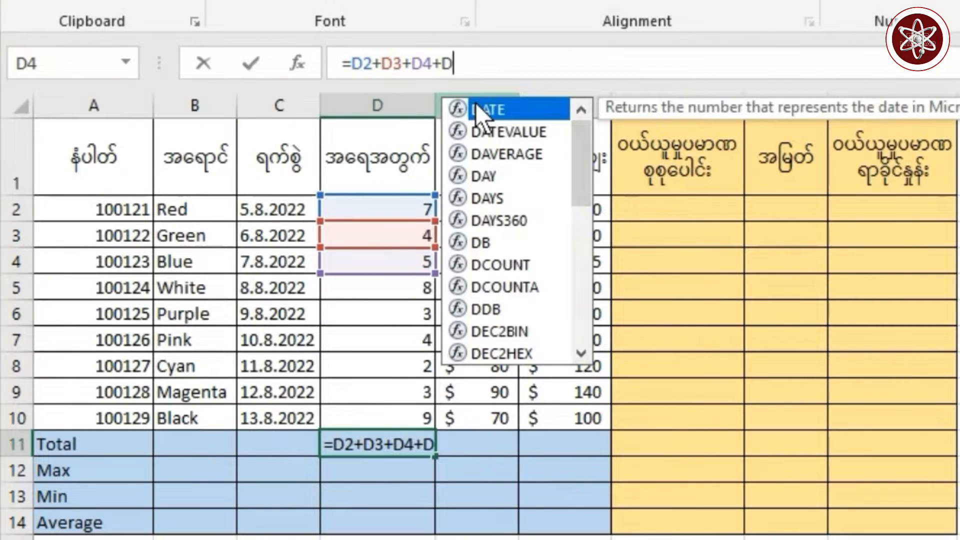
{"action": "type", "text": "5+D6+"}
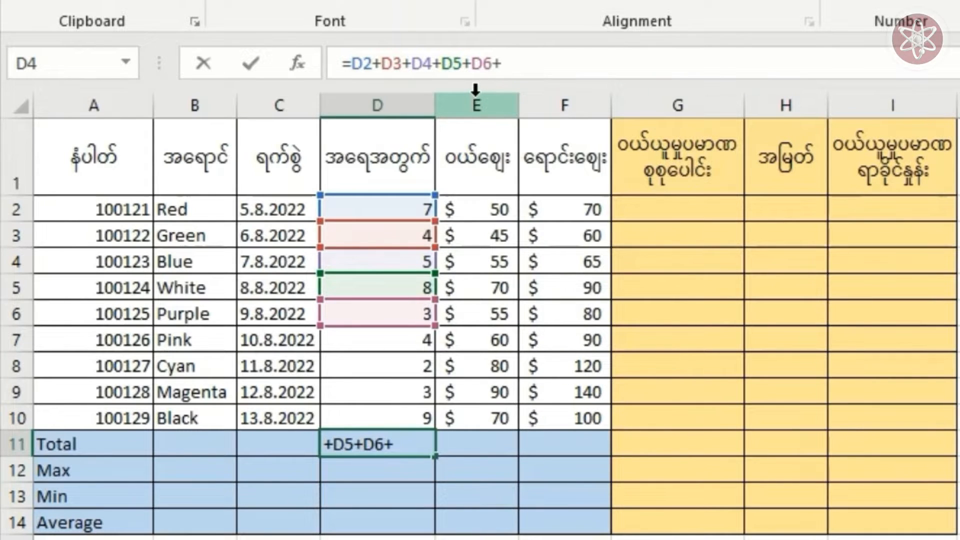
{"action": "type", "text": "D"}
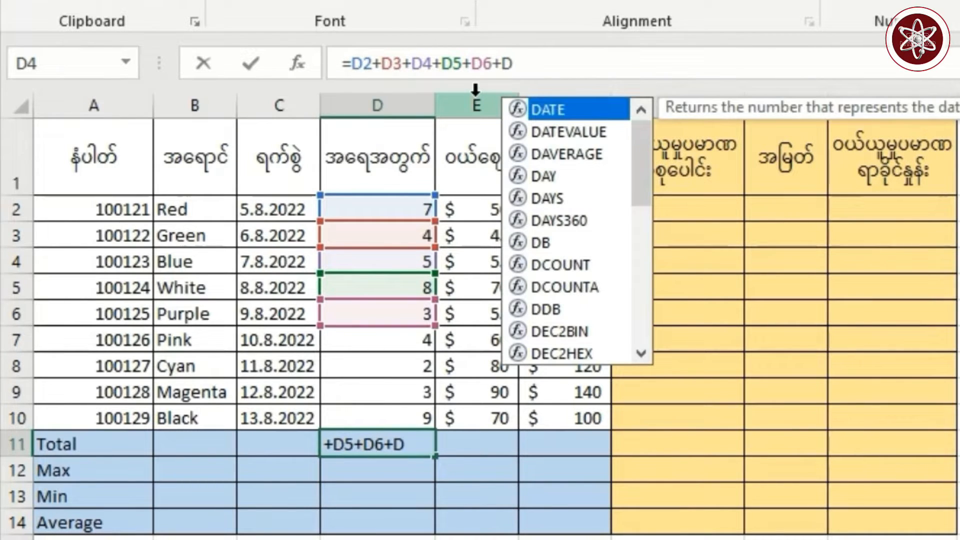
{"action": "type", "text": "7+"}
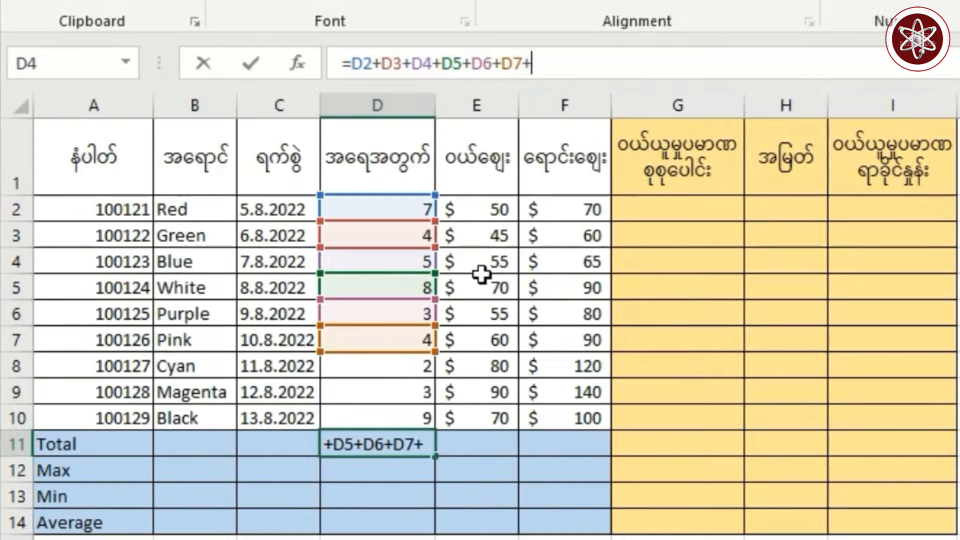
{"action": "left_click", "coordinate": [405, 374]}
{"action": "type", "text": "+"}
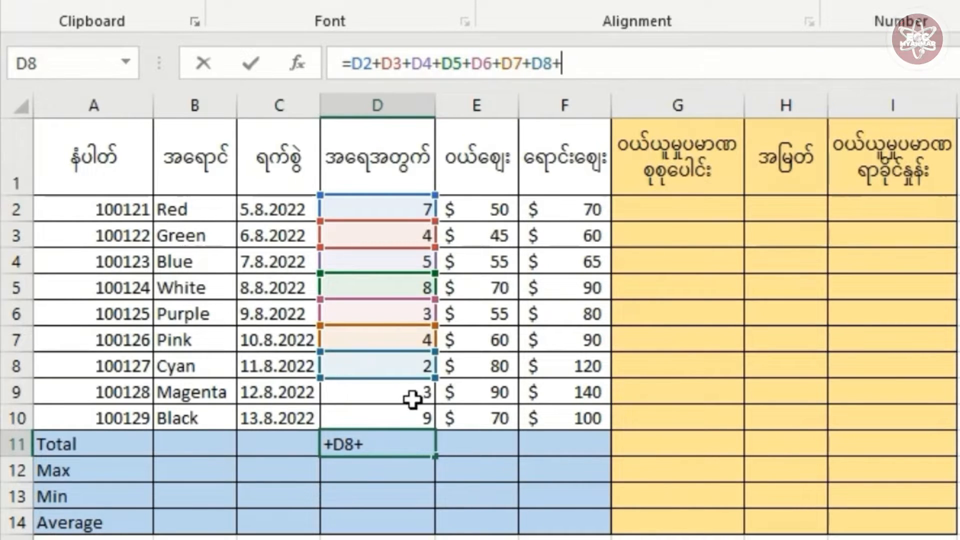
{"action": "left_click", "coordinate": [411, 395]}
{"action": "type", "text": "+"}
{"action": "left_click", "coordinate": [411, 418]}
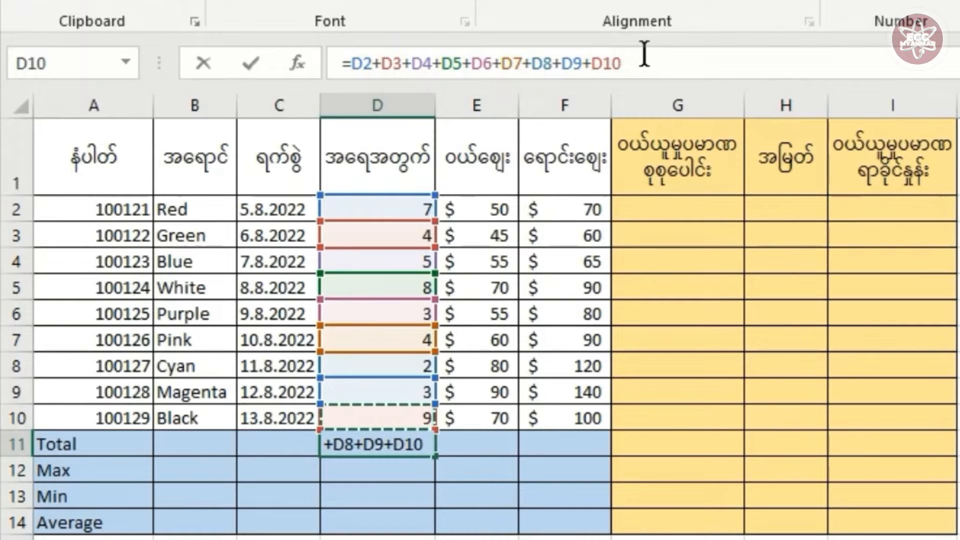
{"action": "key", "text": "Return"}
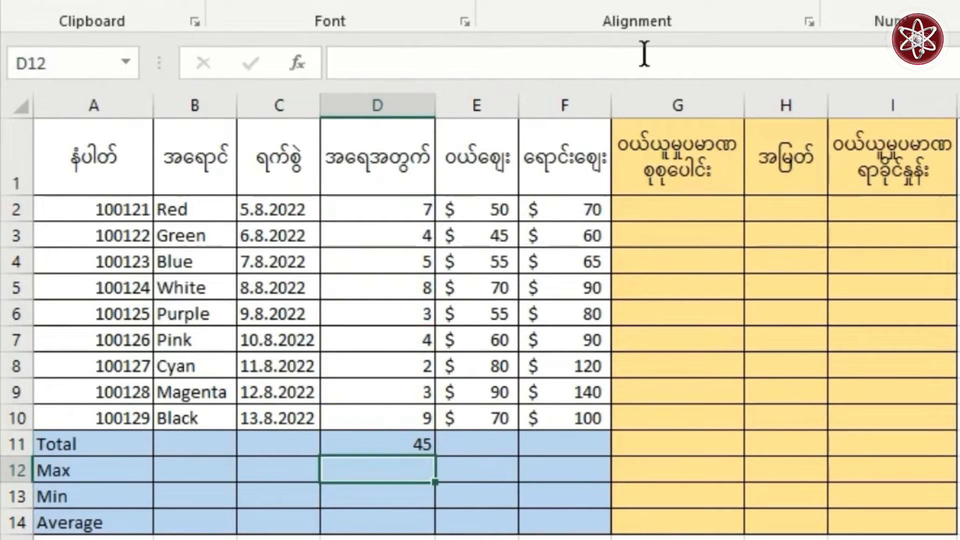
Examine the formula in D11 against the quantities in D2:D10 and compare it with the formula list in Word
{"action": "left_click", "coordinate": [420, 444]}
{"action": "left_click", "coordinate": [378, 213]}
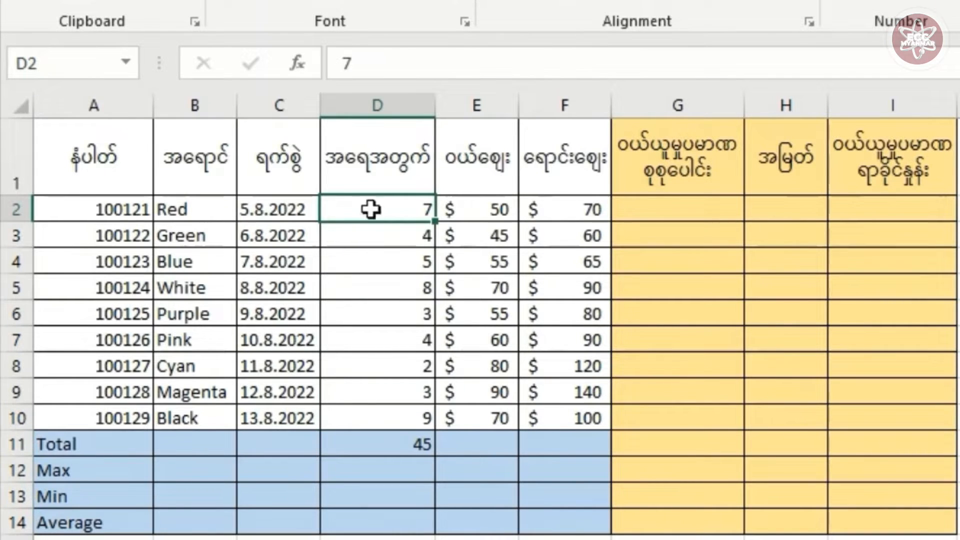
{"action": "left_click_drag", "start_coordinate": [370, 208], "coordinate": [400, 415]}
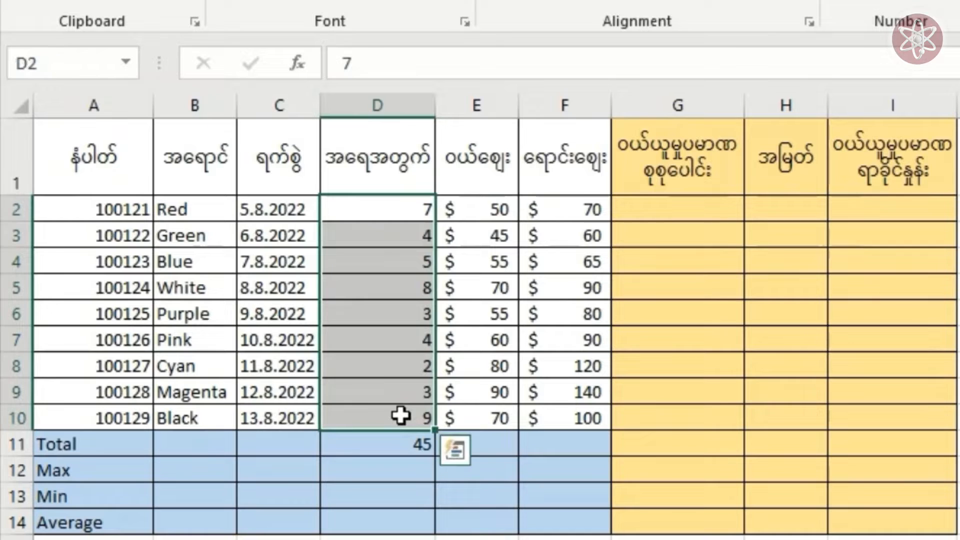
{"action": "left_click", "coordinate": [408, 444]}
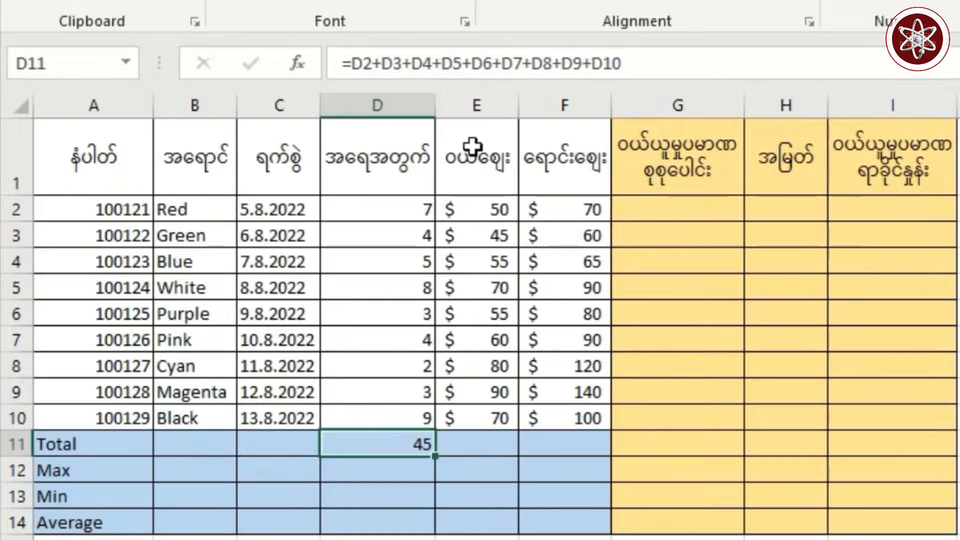
{"action": "left_click", "coordinate": [658, 61]}
{"action": "left_click_drag", "start_coordinate": [618, 61], "coordinate": [325, 63]}
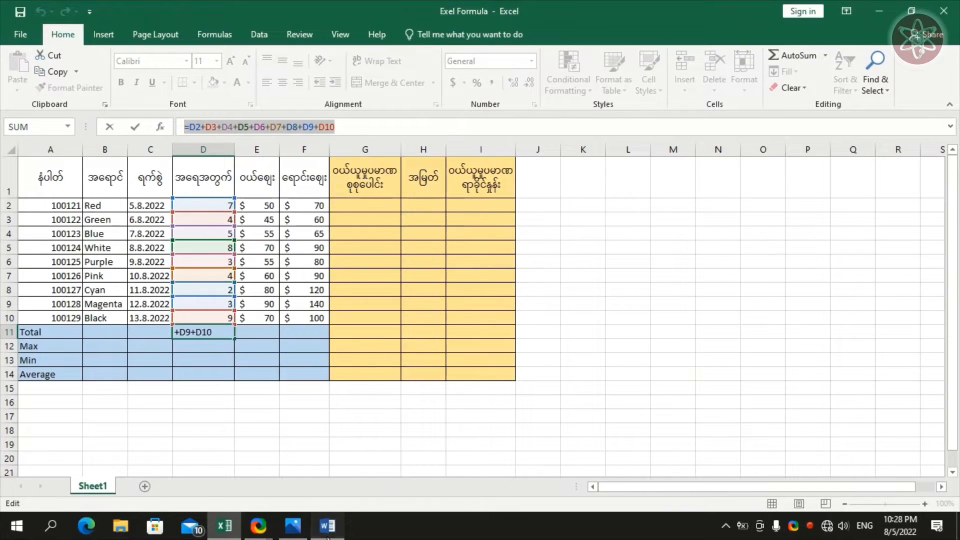
{"action": "left_click", "coordinate": [328, 530]}
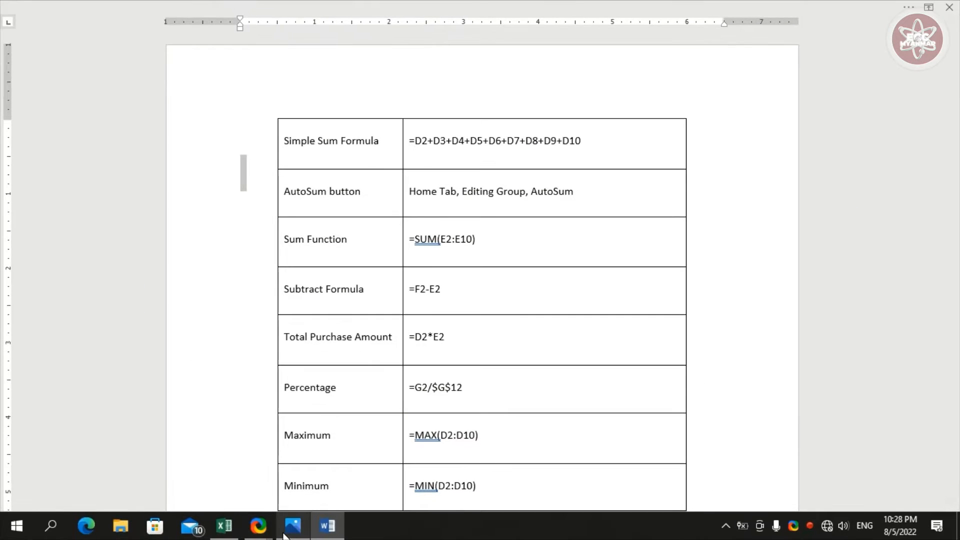
Switch back to Excel, leave the formula edit and clear the quantity total from D11
{"action": "left_click", "coordinate": [224, 525]}
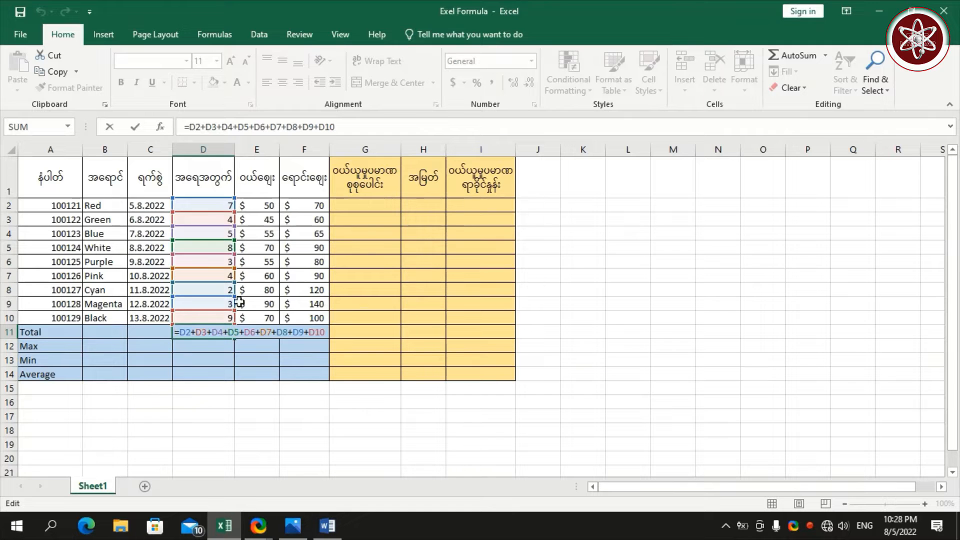
{"action": "key", "text": "Escape"}
{"action": "left_click", "coordinate": [196, 259]}
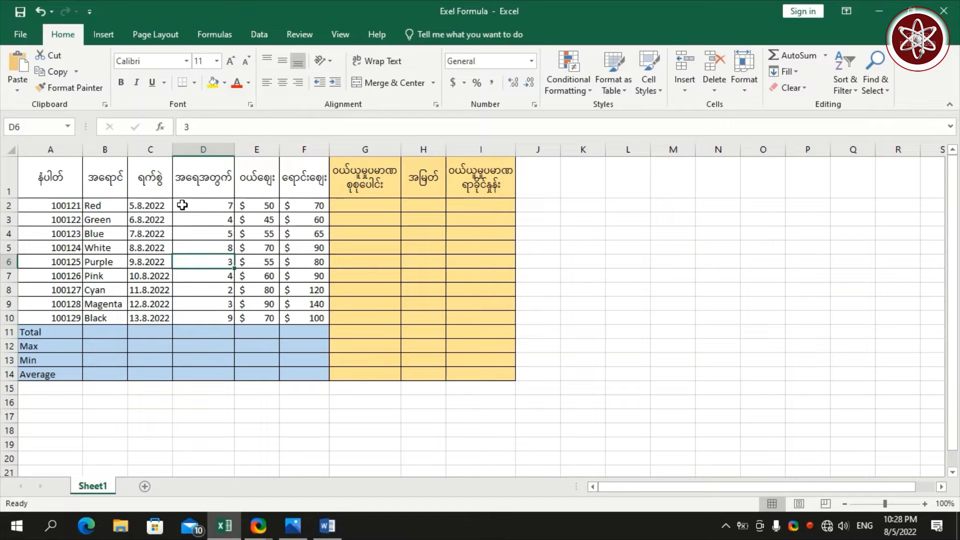
Total the quantities in D2:D10 into cell D11 with AutoSum
{"action": "left_click", "coordinate": [182, 203]}
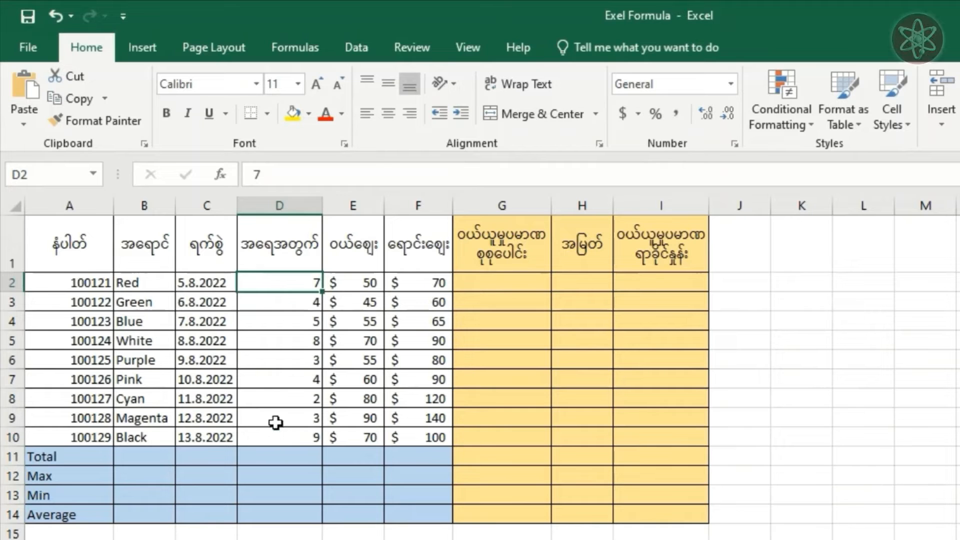
{"action": "left_click_drag", "start_coordinate": [257, 280], "coordinate": [297, 438]}
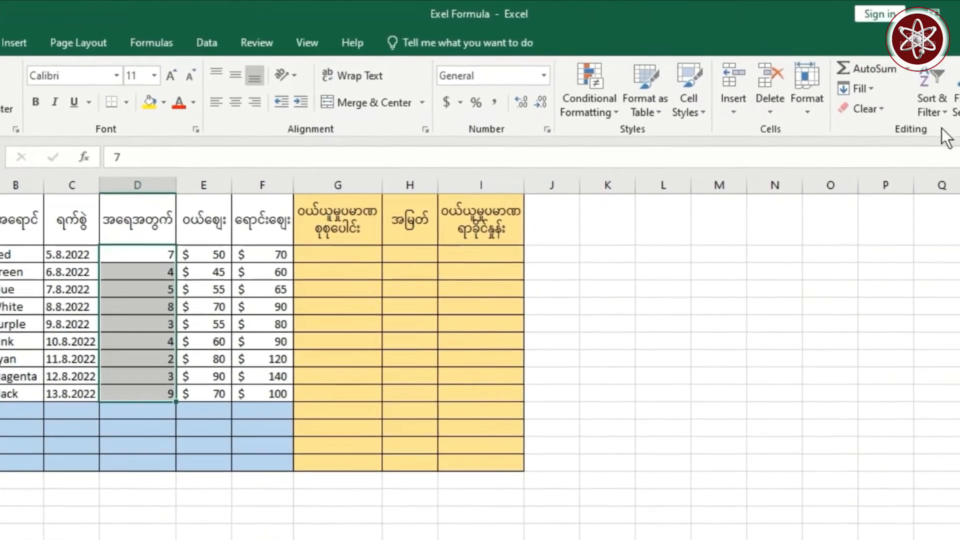
{"action": "left_click", "coordinate": [865, 68]}
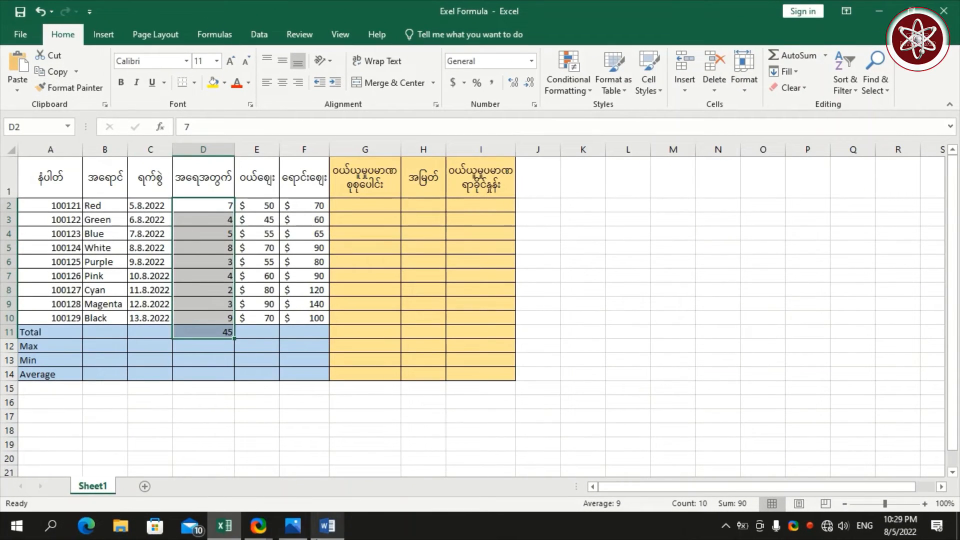
Switch to the Word document and review the Sum Function entry in the formula list
{"action": "left_click", "coordinate": [327, 526]}
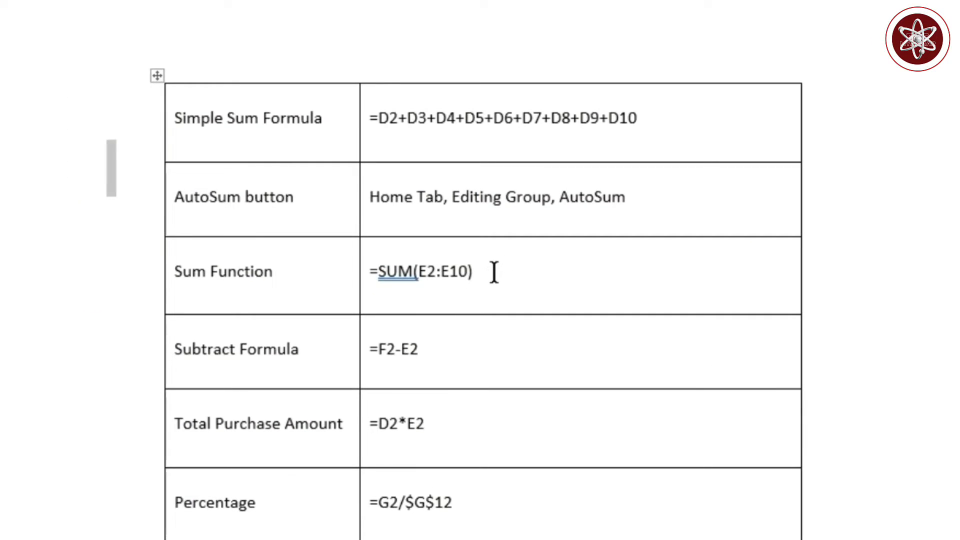
{"action": "left_click_drag", "start_coordinate": [492, 270], "coordinate": [378, 273]}
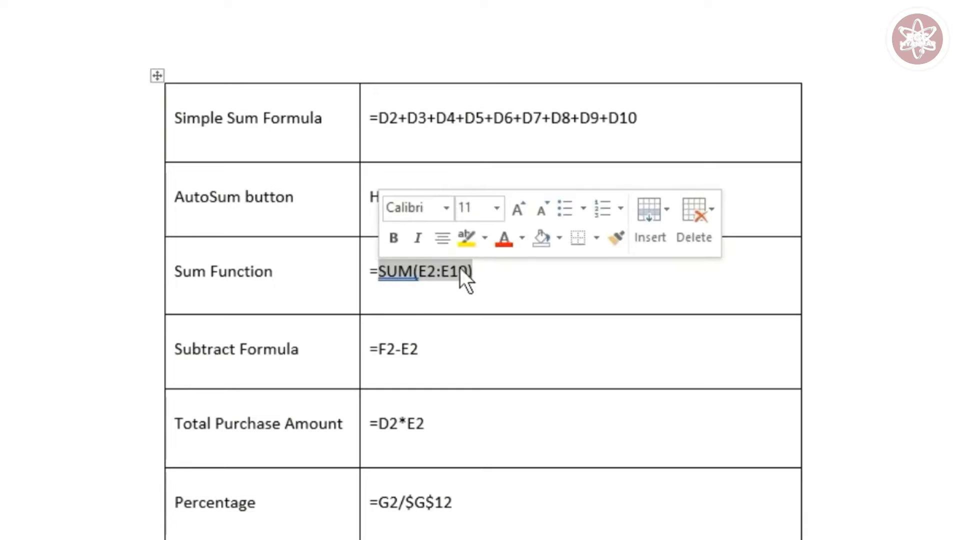
{"action": "left_click", "coordinate": [501, 271]}
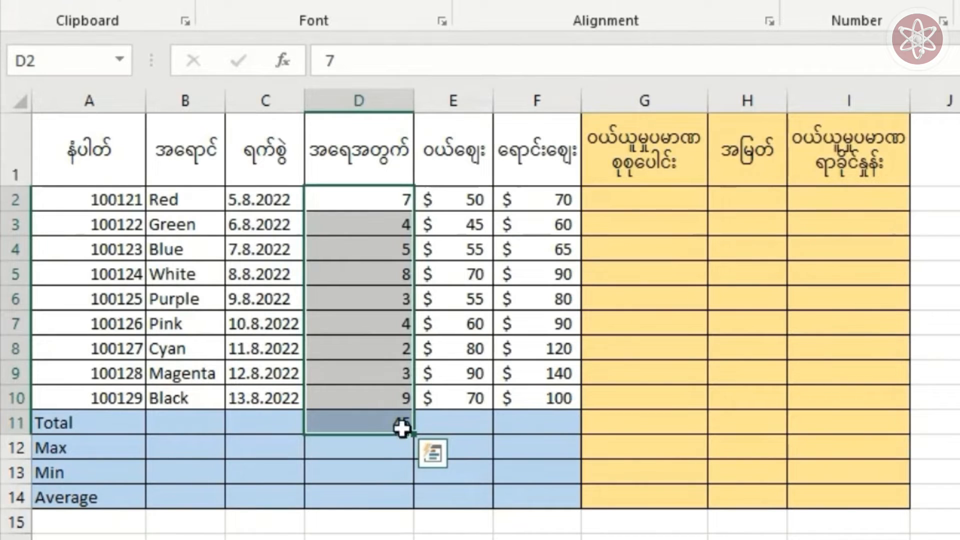
Replace the content of D11 with the formula =SUM(D2:D10) to total the quantities
{"action": "double_click", "coordinate": [404, 424]}
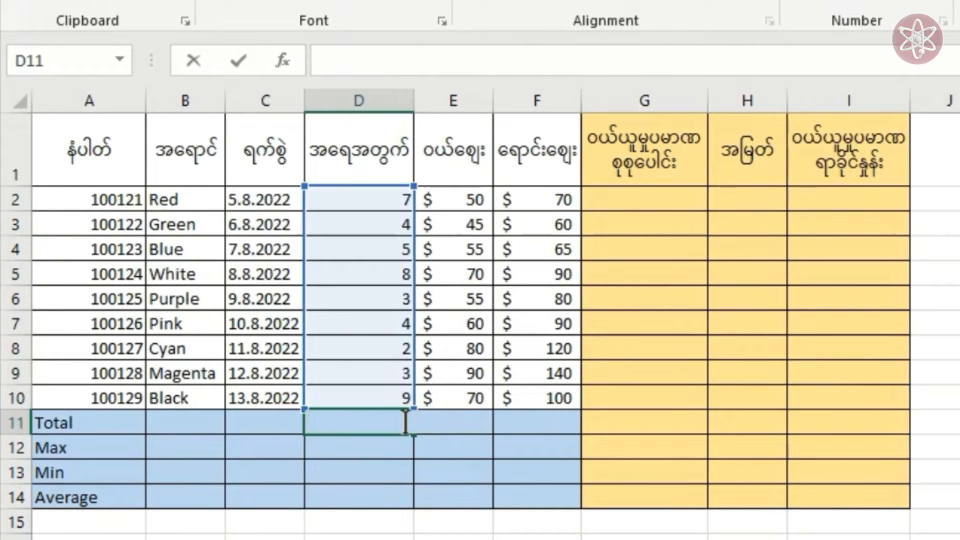
{"action": "type", "text": "=SUM"}
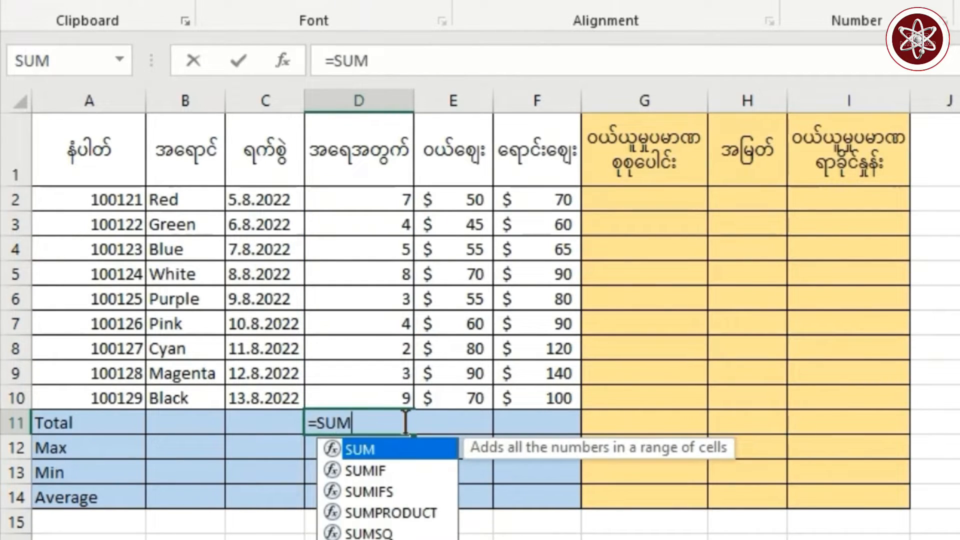
{"action": "type", "text": "("}
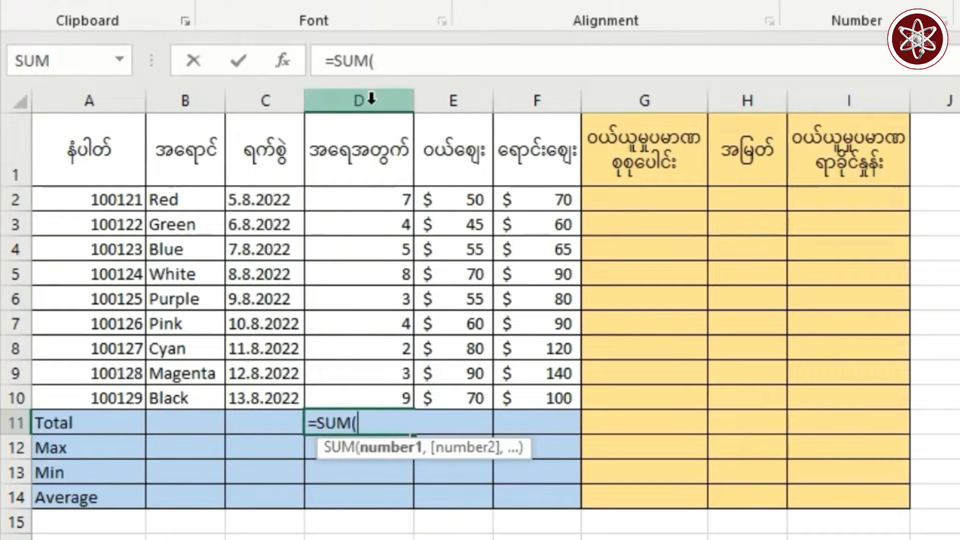
{"action": "left_click", "coordinate": [378, 199]}
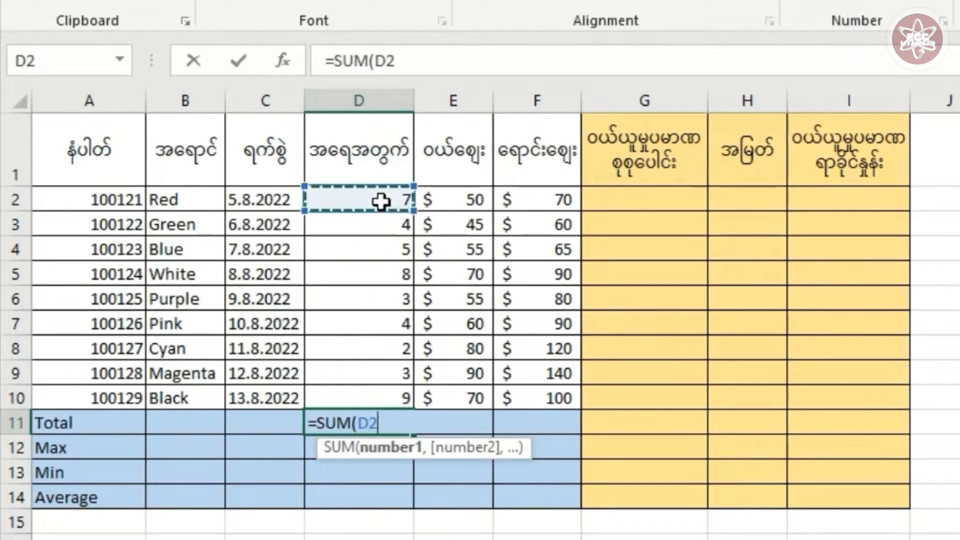
{"action": "left_click", "coordinate": [355, 399]}
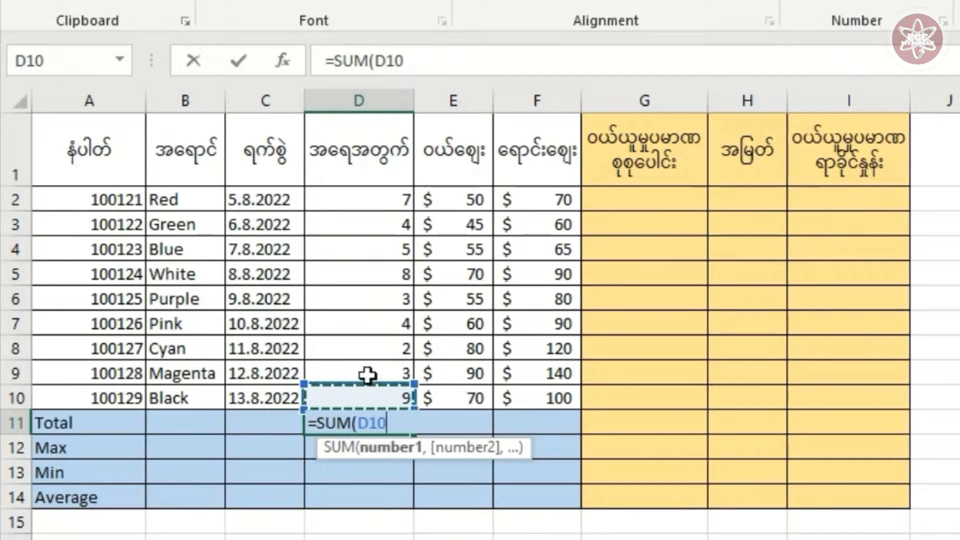
{"action": "left_click", "coordinate": [375, 200]}
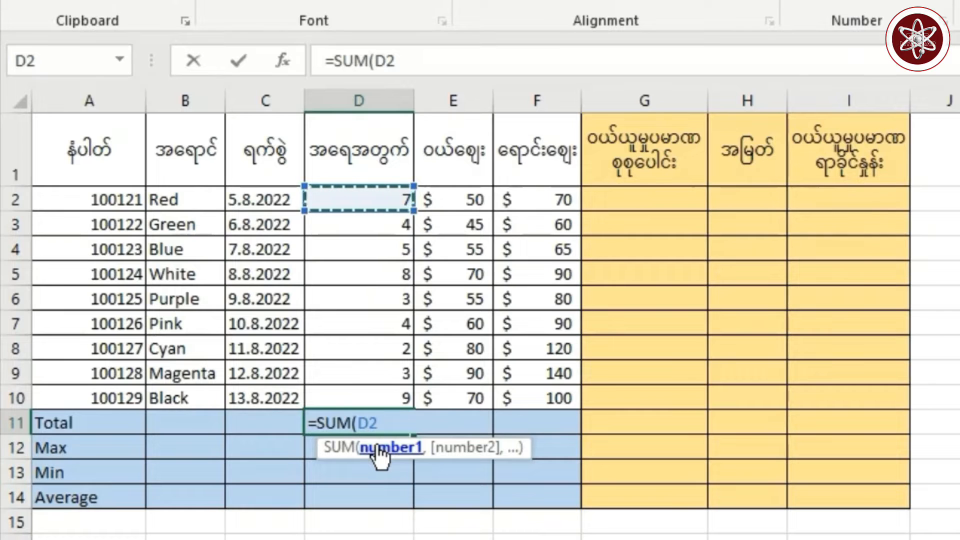
{"action": "type", "text": ":D"}
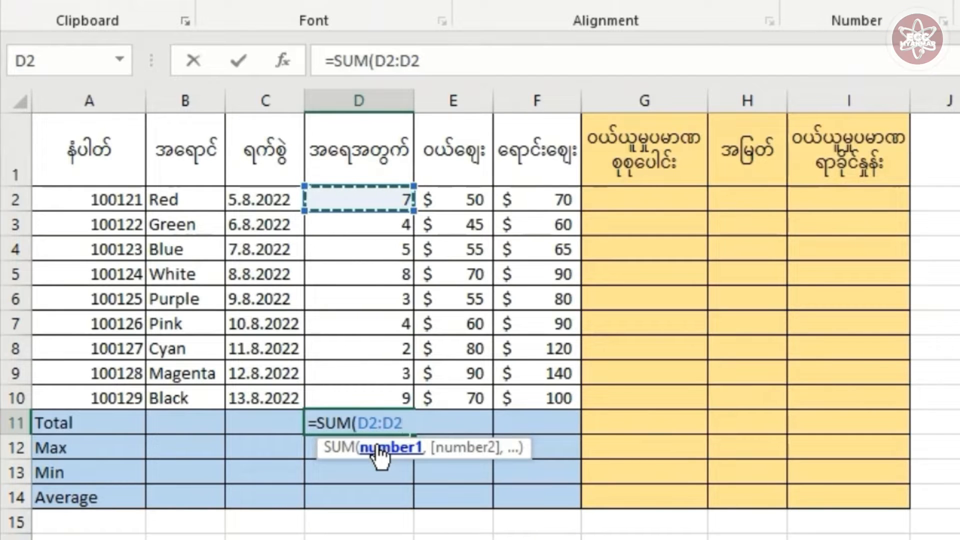
{"action": "type", "text": "10"}
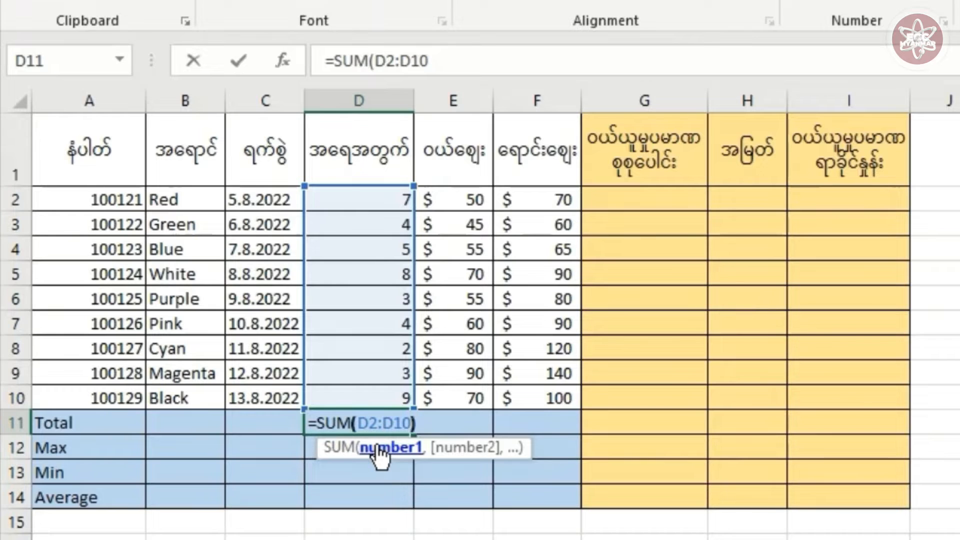
{"action": "type", "text": ")"}
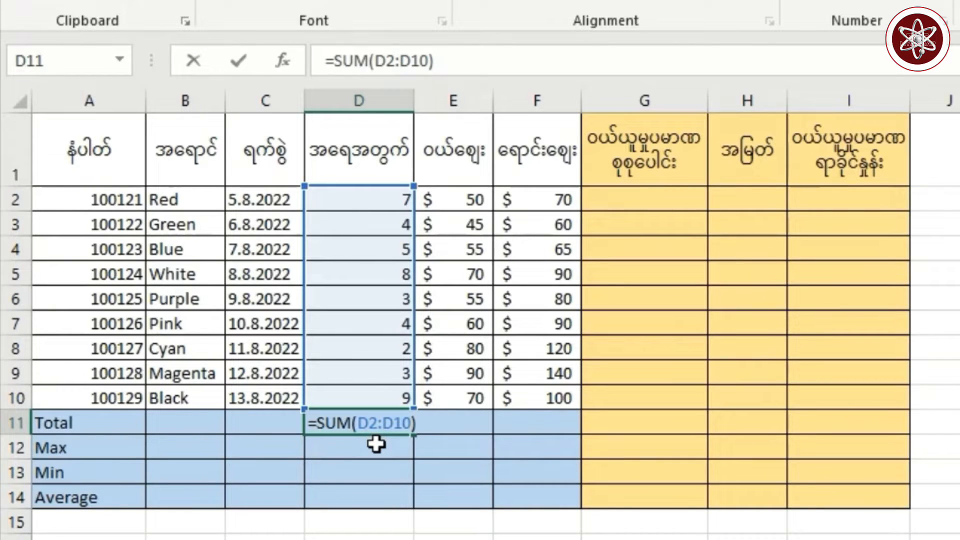
{"action": "key", "text": "Return"}
Examine the SUM formula in D11 and the range it refers to, leaving the formula as it is
{"action": "left_click", "coordinate": [375, 422]}
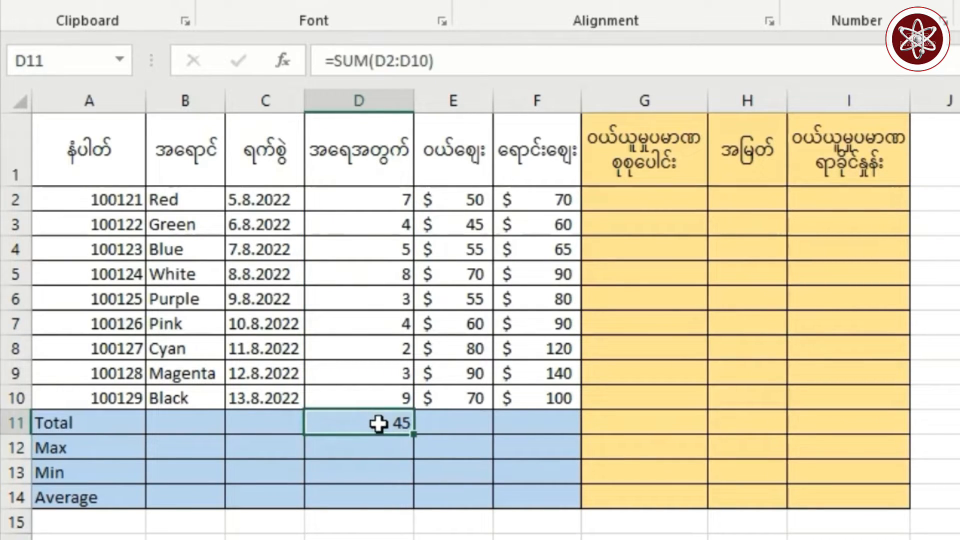
{"action": "left_click", "coordinate": [454, 58]}
{"action": "left_click_drag", "start_coordinate": [454, 58], "coordinate": [320, 65]}
{"action": "left_click_drag", "start_coordinate": [465, 58], "coordinate": [320, 60]}
{"action": "key", "text": "Left"}
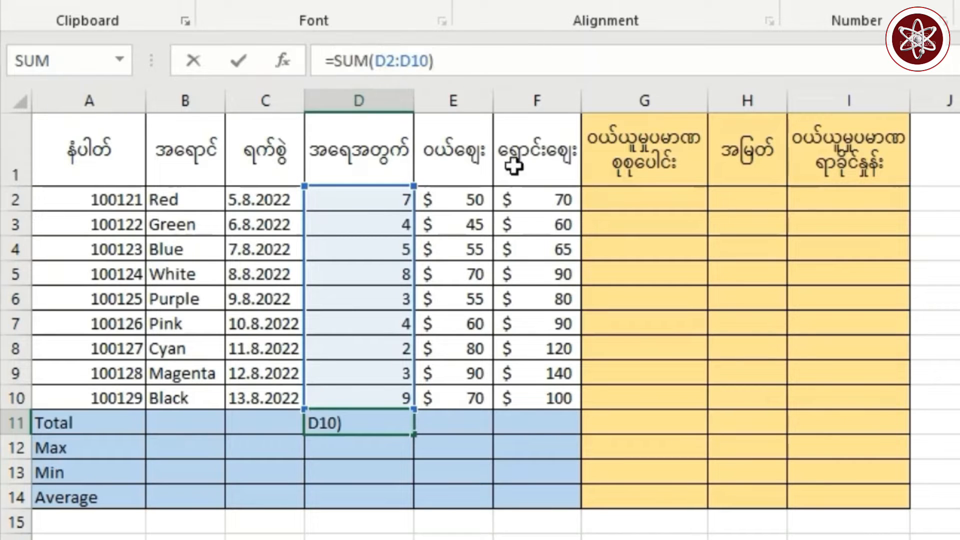
{"action": "key", "text": "Return"}
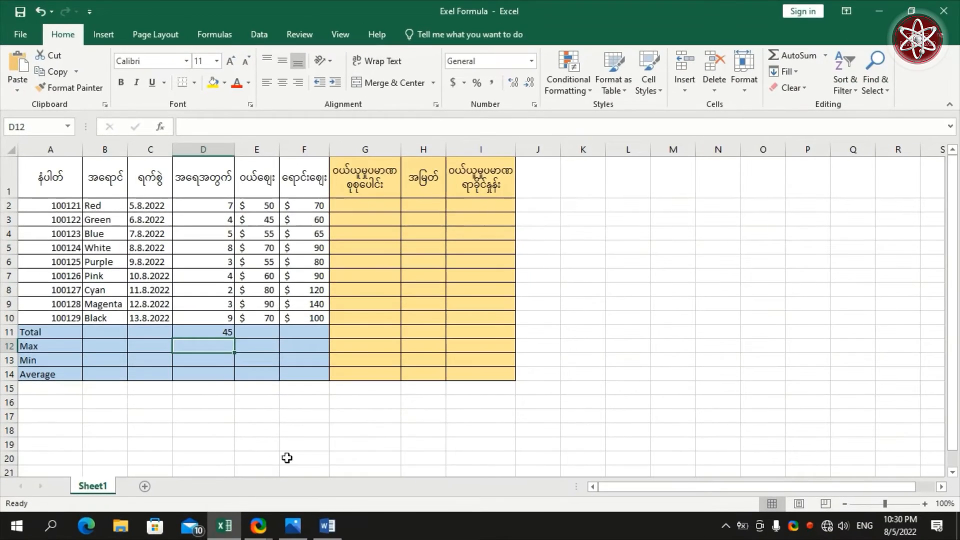
Switch to the Word document and study the Subtract Formula entry in the formula list
{"action": "left_click", "coordinate": [328, 525]}
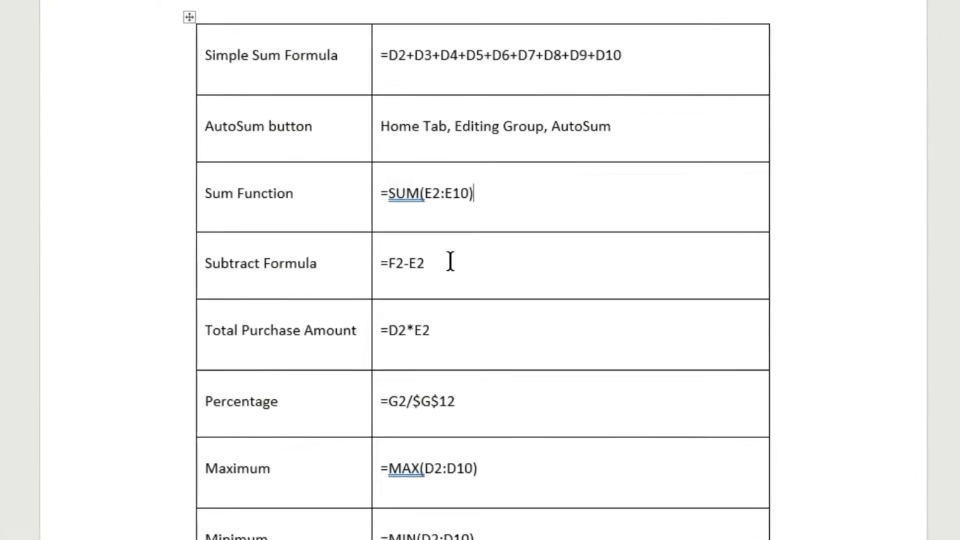
{"action": "left_click_drag", "start_coordinate": [442, 245], "coordinate": [364, 251]}
{"action": "left_click", "coordinate": [426, 250]}
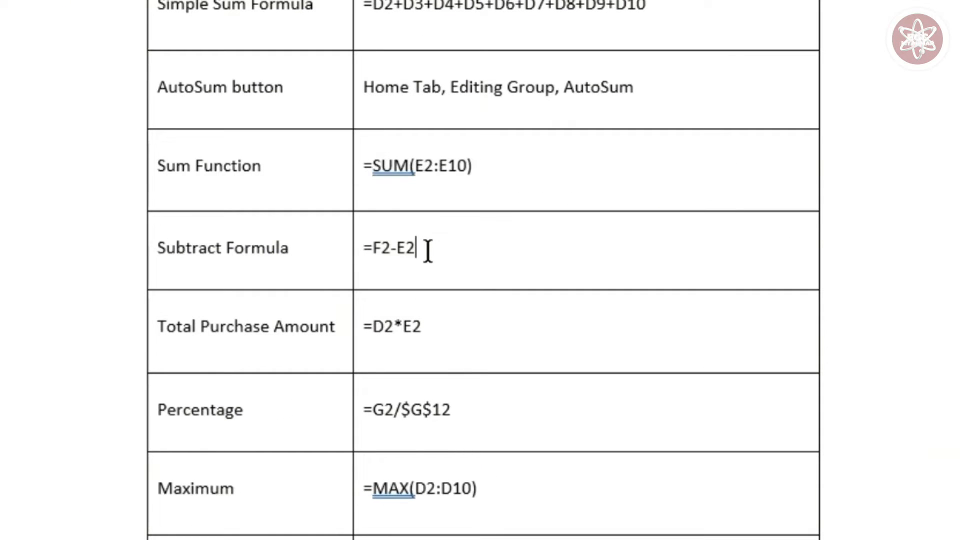
{"action": "left_click_drag", "start_coordinate": [426, 251], "coordinate": [363, 258]}
{"action": "left_click", "coordinate": [371, 256]}
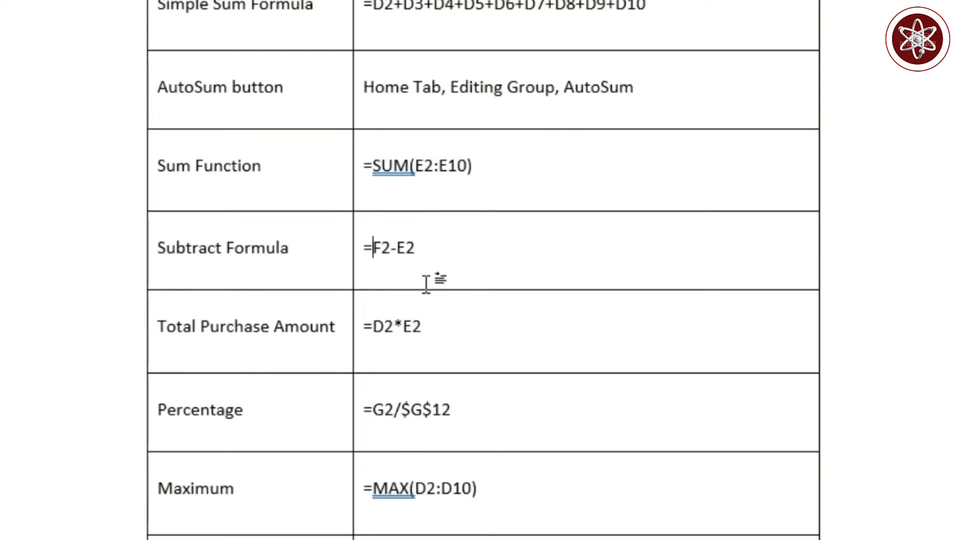
Switch back to the Excel workbook and compare the selling price in F2 with the purchase price in E2
{"action": "left_click", "coordinate": [225, 526]}
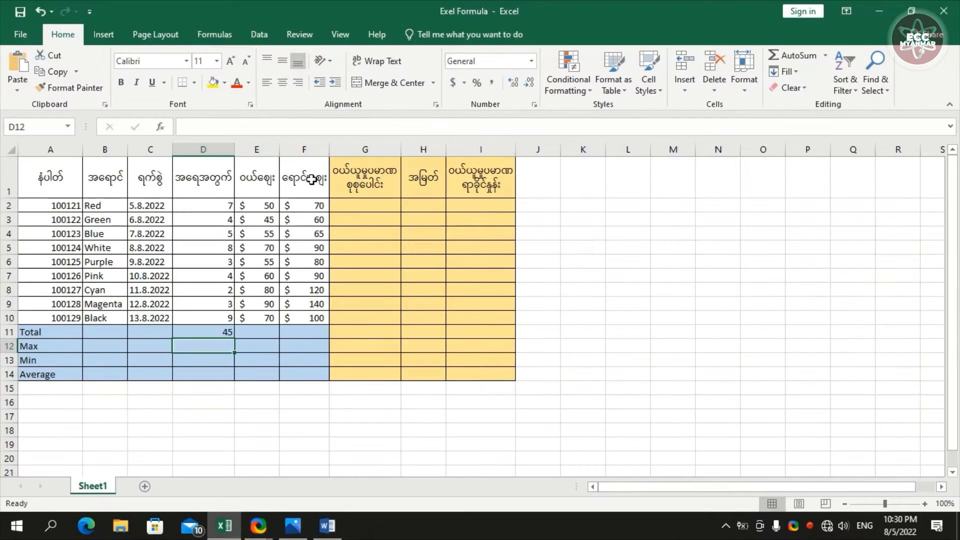
{"action": "left_click", "coordinate": [309, 204]}
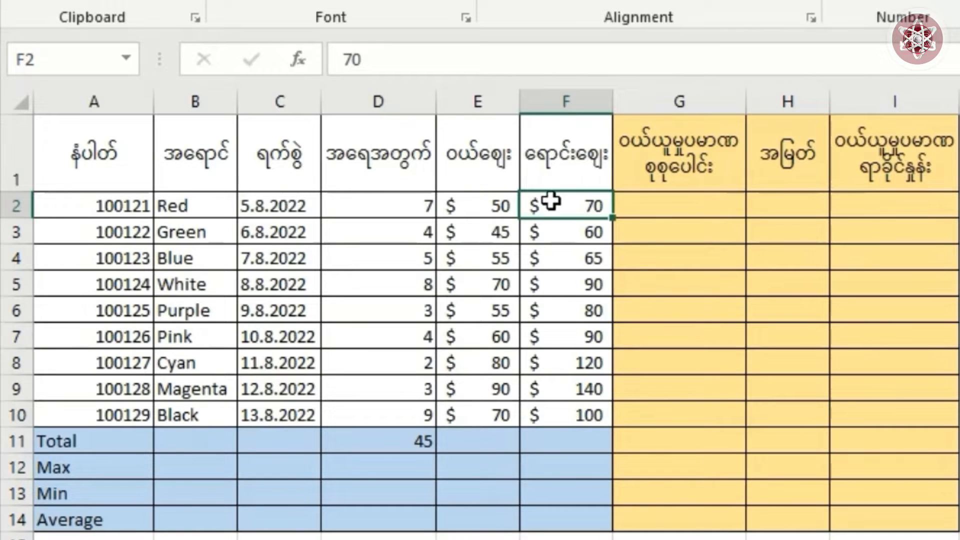
{"action": "left_click", "coordinate": [474, 210]}
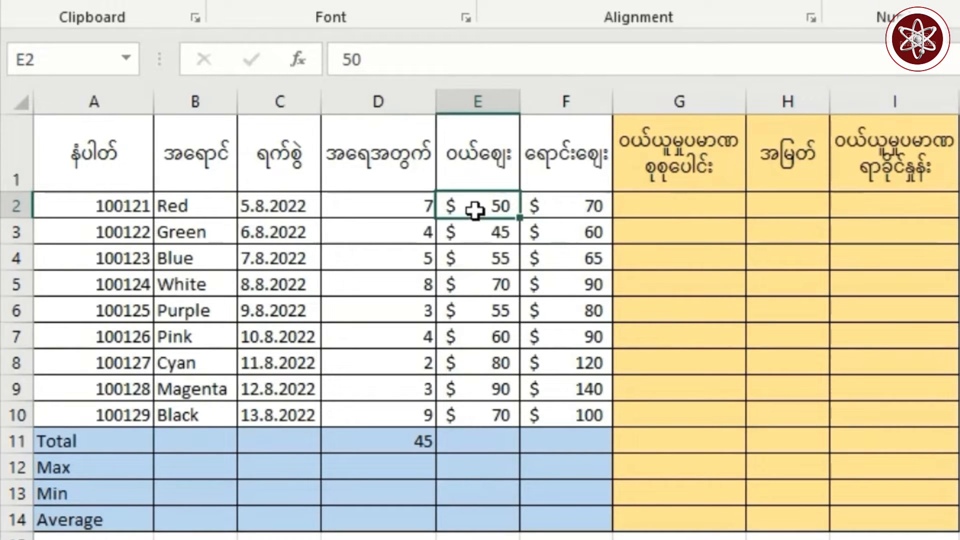
{"action": "left_click", "coordinate": [563, 206]}
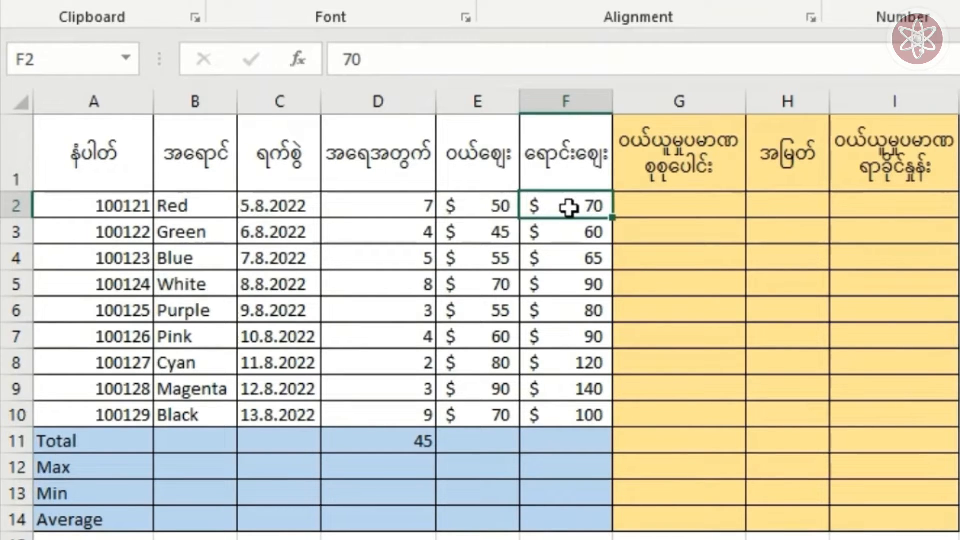
{"action": "left_click", "coordinate": [498, 205]}
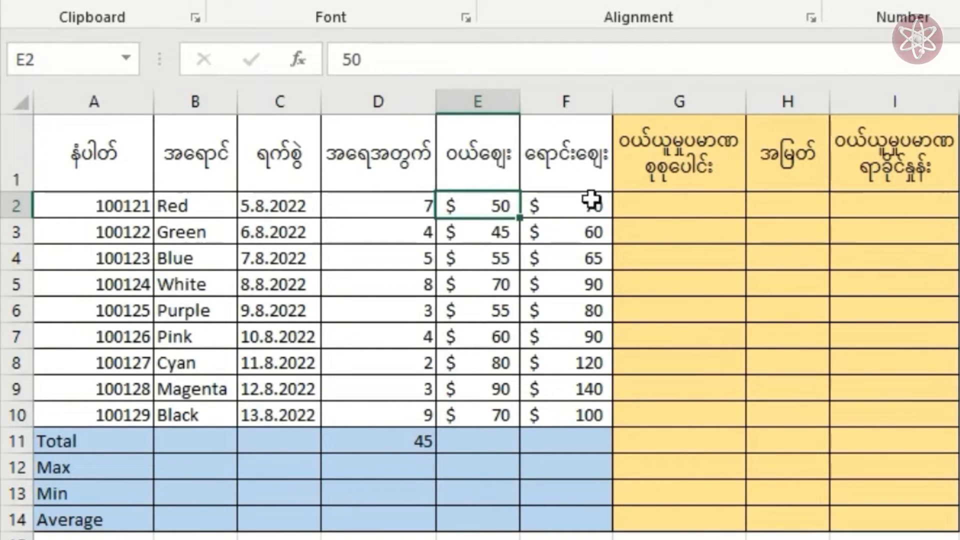
{"action": "left_click", "coordinate": [575, 213]}
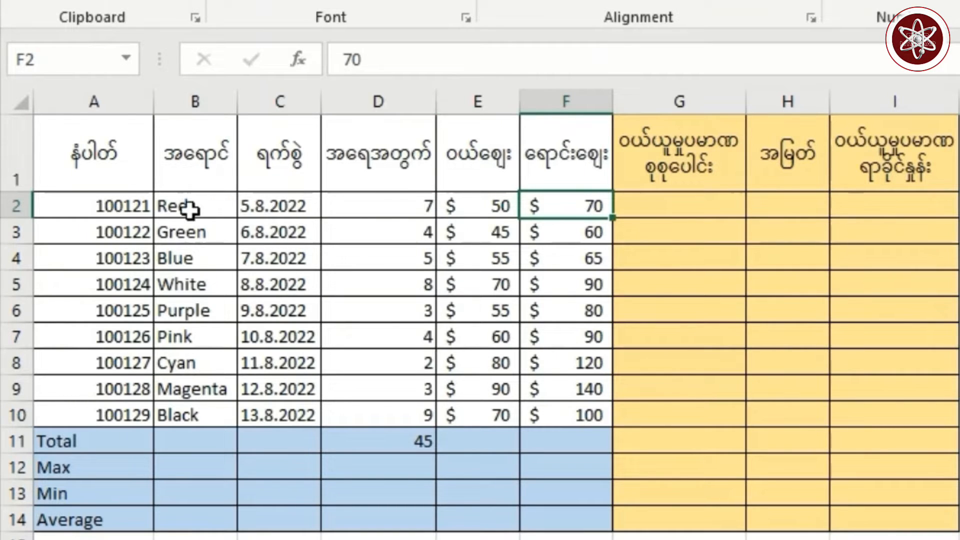
{"action": "left_click", "coordinate": [492, 210]}
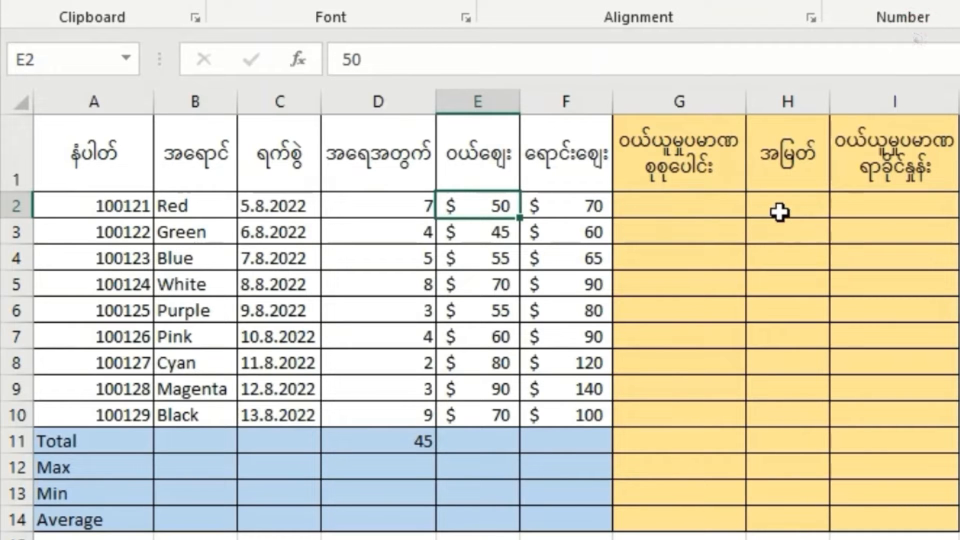
Calculate the profit for the Red item in H2 with the formula =F2-E2
{"action": "left_click", "coordinate": [780, 212]}
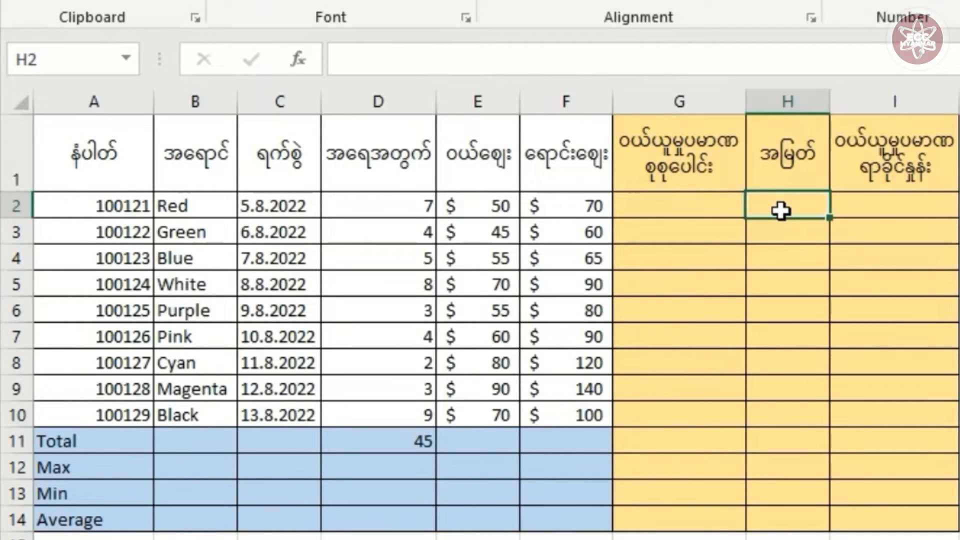
{"action": "type", "text": "="}
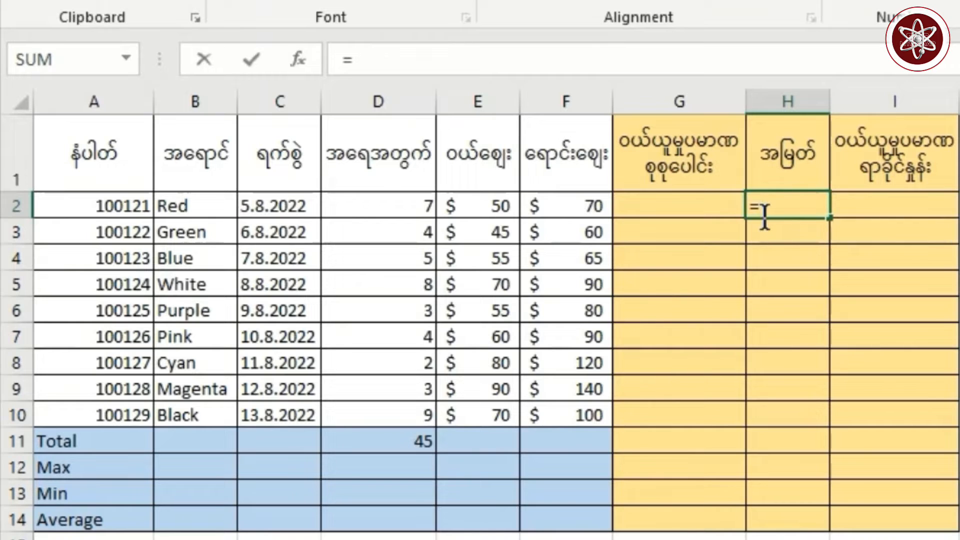
{"action": "left_click", "coordinate": [577, 204]}
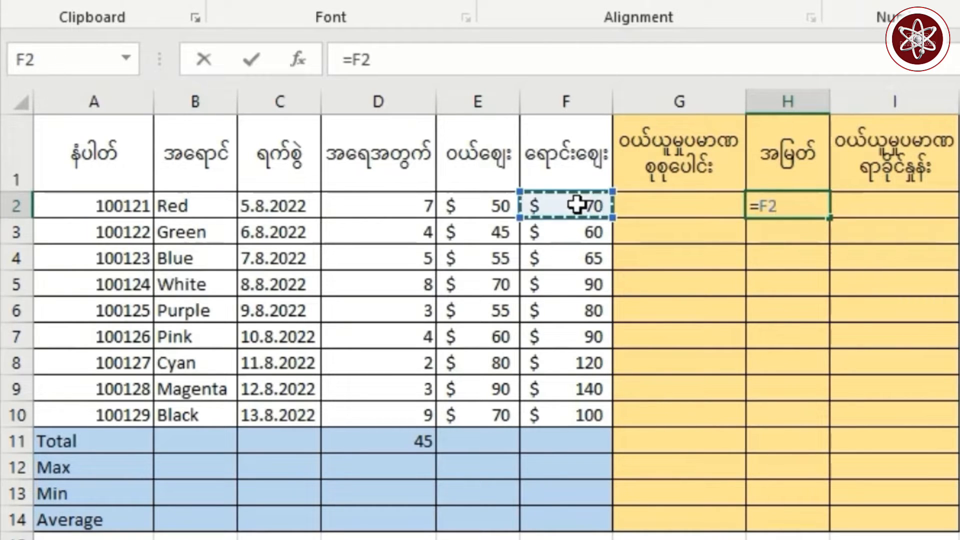
{"action": "type", "text": "-"}
{"action": "left_click", "coordinate": [481, 206]}
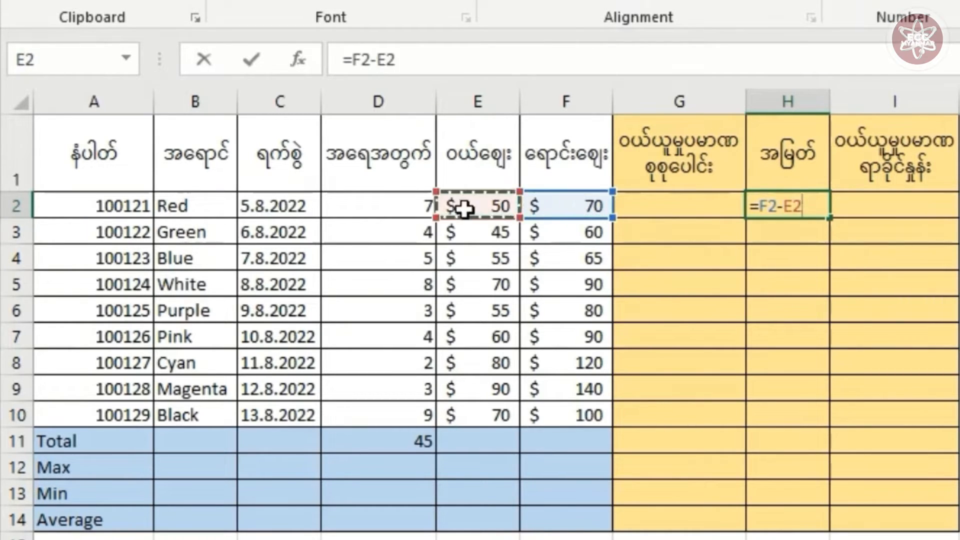
{"action": "key", "text": "Return"}
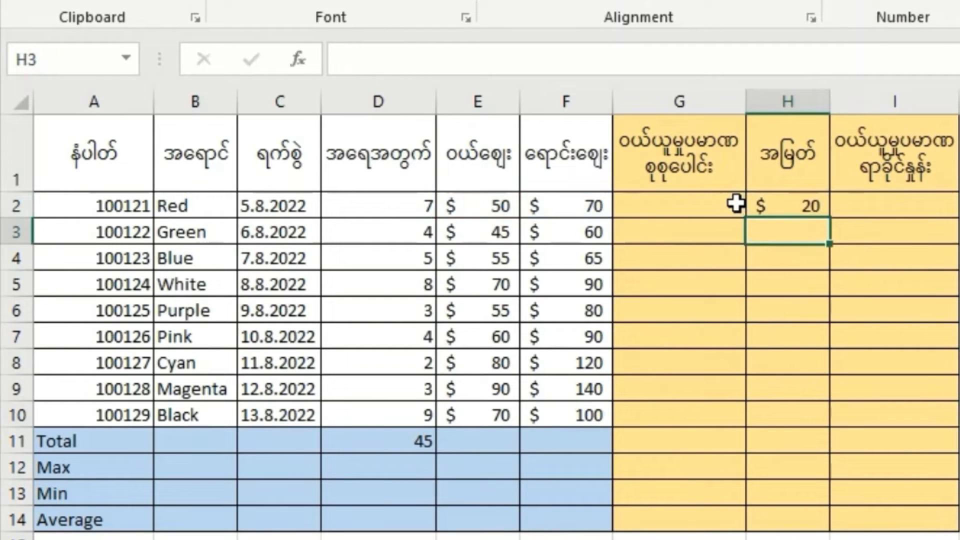
Fill the profit formula from H2 down through H10 for the remaining items
{"action": "left_click", "coordinate": [772, 206]}
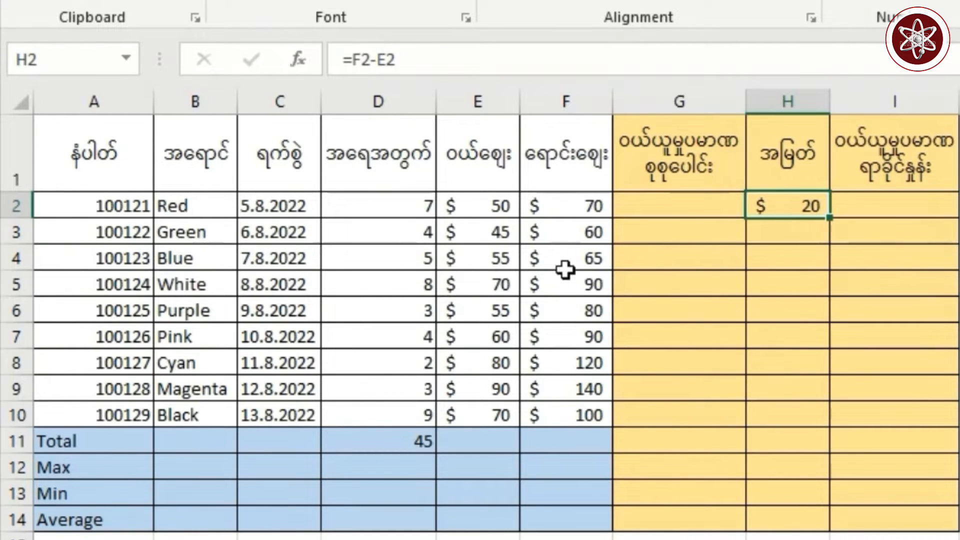
{"action": "left_click", "coordinate": [562, 265]}
{"action": "left_click", "coordinate": [503, 266]}
{"action": "left_click", "coordinate": [785, 208]}
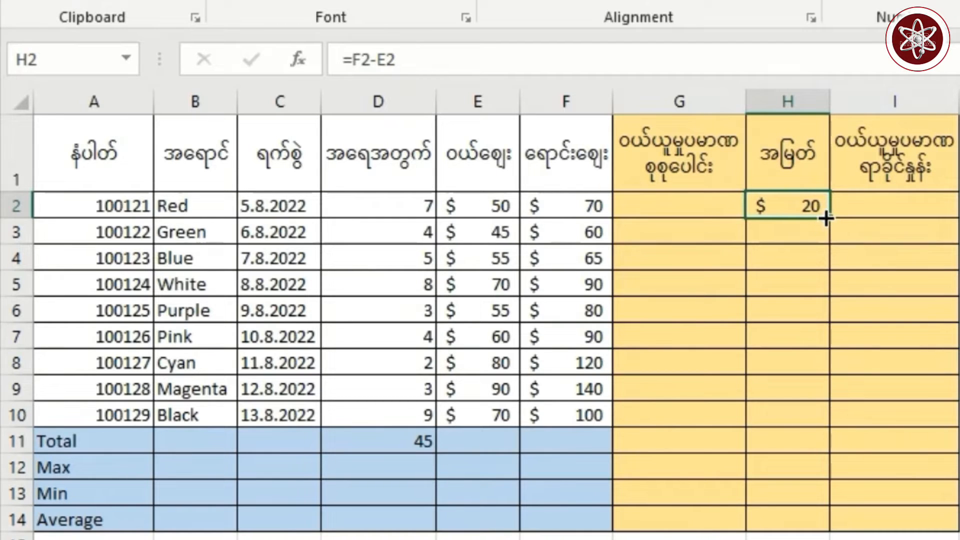
{"action": "left_click_drag", "start_coordinate": [825, 218], "coordinate": [816, 418]}
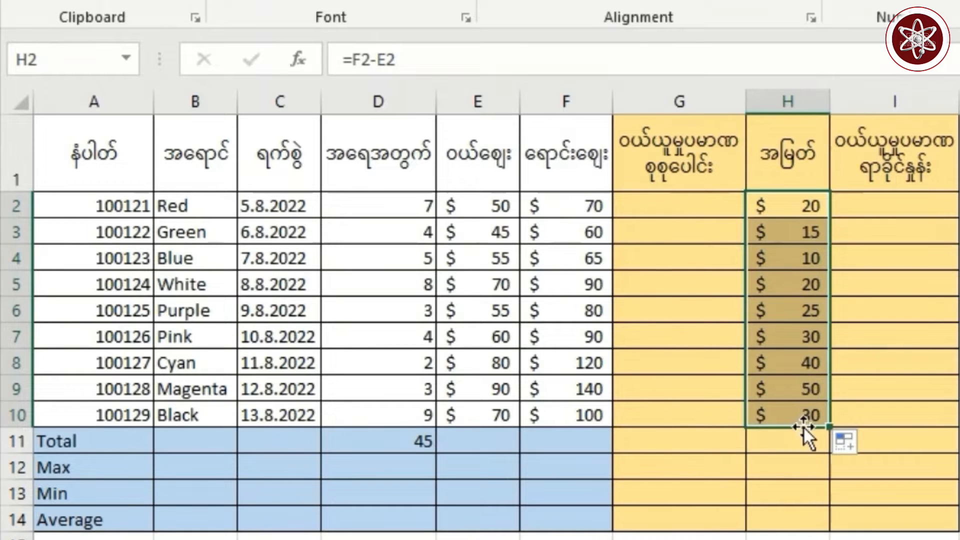
Examine the copied profit formulas in column H row by row, leaving them as they are
{"action": "left_click", "coordinate": [802, 410]}
{"action": "left_click", "coordinate": [814, 240]}
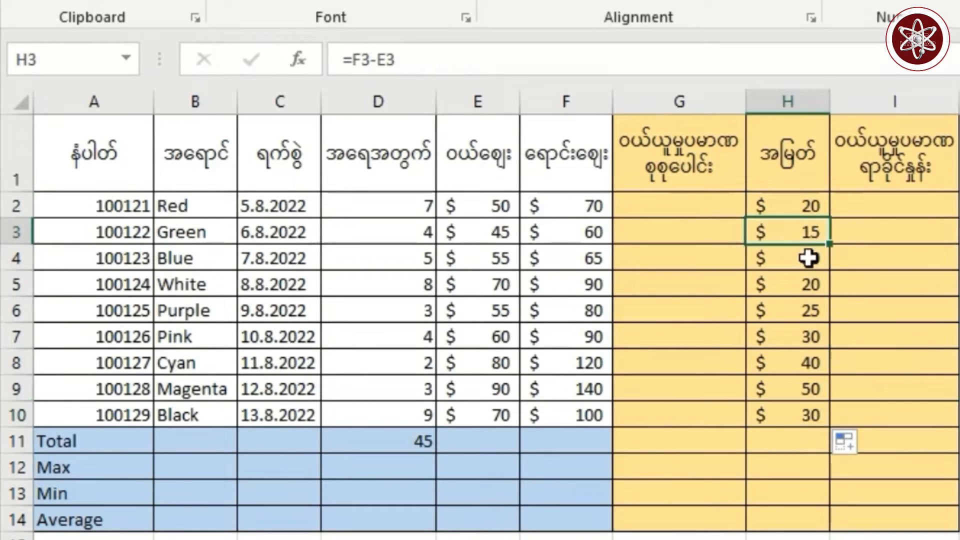
{"action": "left_click", "coordinate": [808, 256]}
{"action": "left_click", "coordinate": [806, 284]}
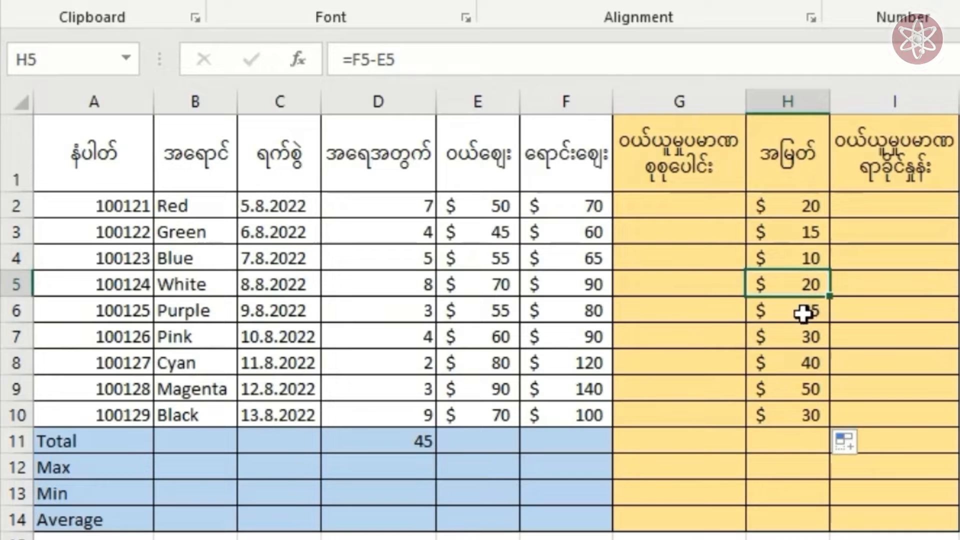
{"action": "left_click", "coordinate": [803, 312]}
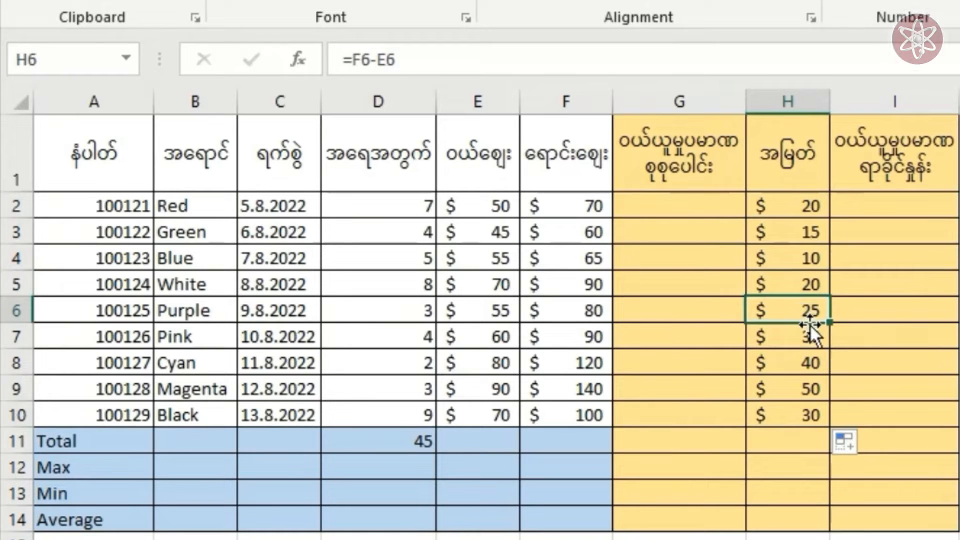
{"action": "left_click", "coordinate": [808, 352]}
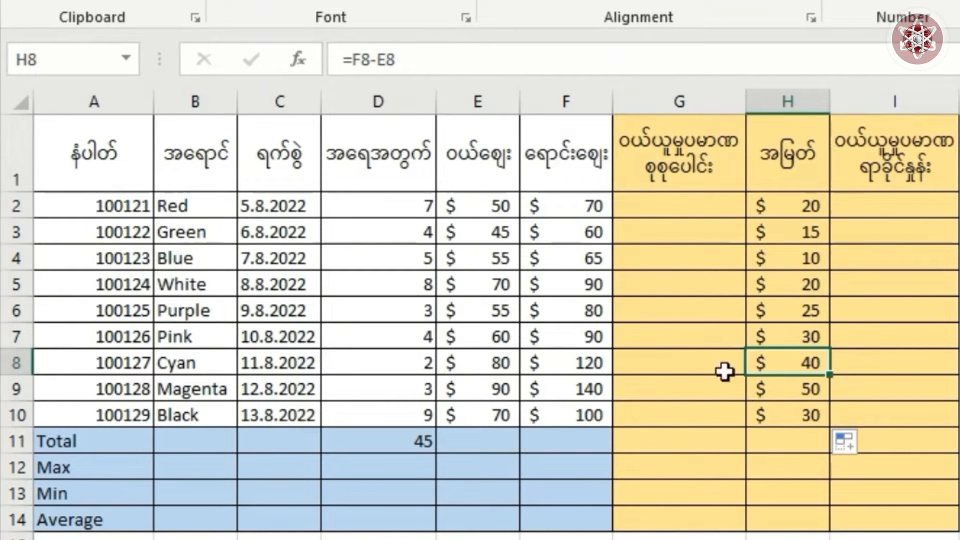
{"action": "left_click", "coordinate": [811, 395]}
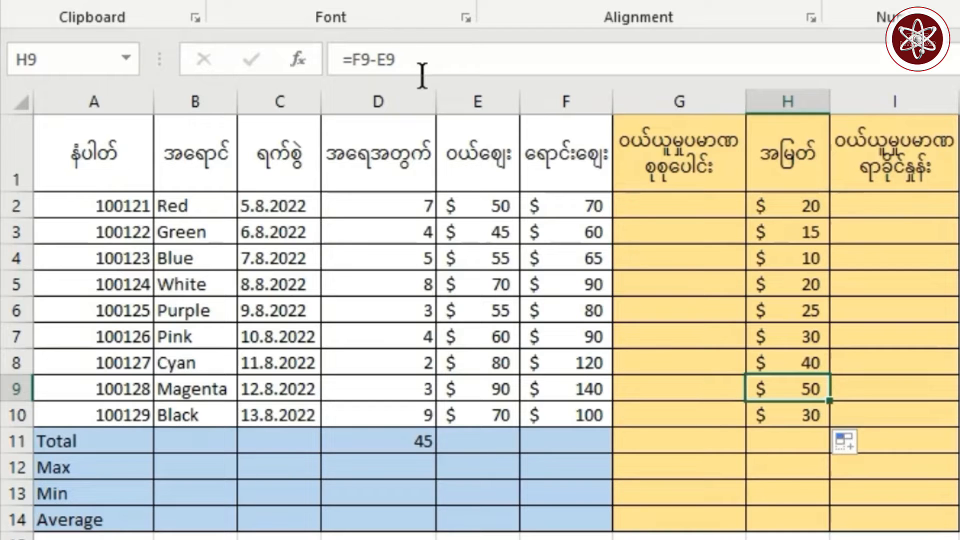
{"action": "left_click", "coordinate": [418, 60]}
{"action": "key", "text": "Return"}
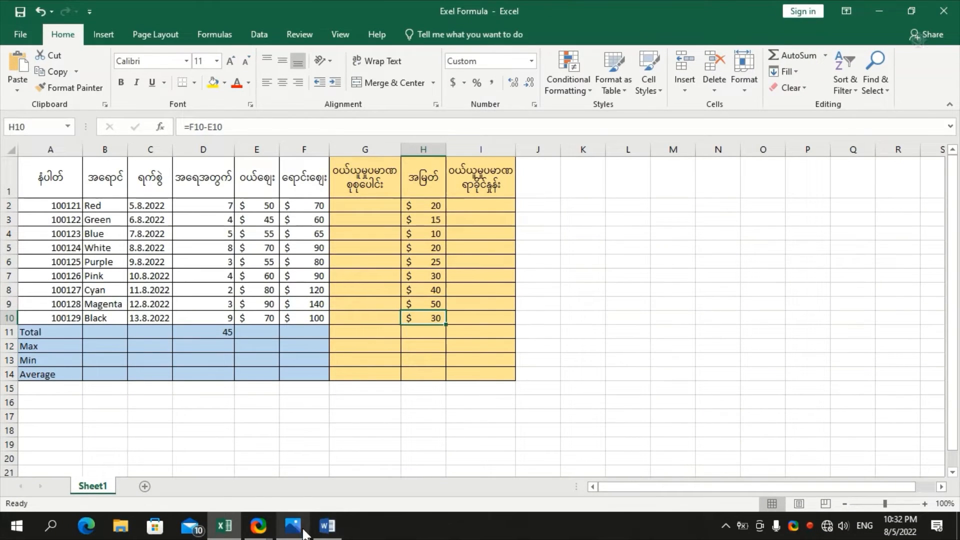
Switch to the Word document and study the Total Purchase Amount entry in the formula list
{"action": "mouse_move", "coordinate": [292, 524]}
{"action": "left_click", "coordinate": [294, 445]}
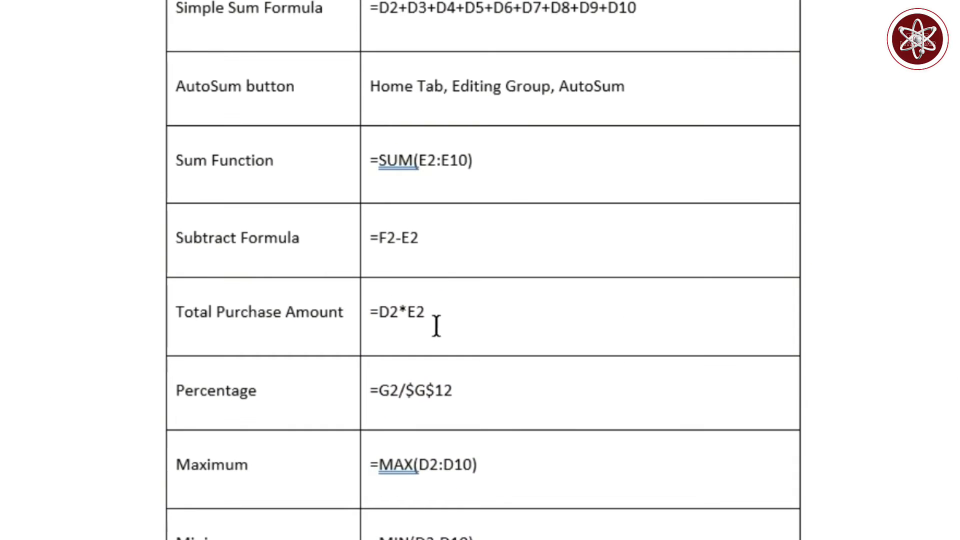
{"action": "left_click_drag", "start_coordinate": [419, 311], "coordinate": [350, 312]}
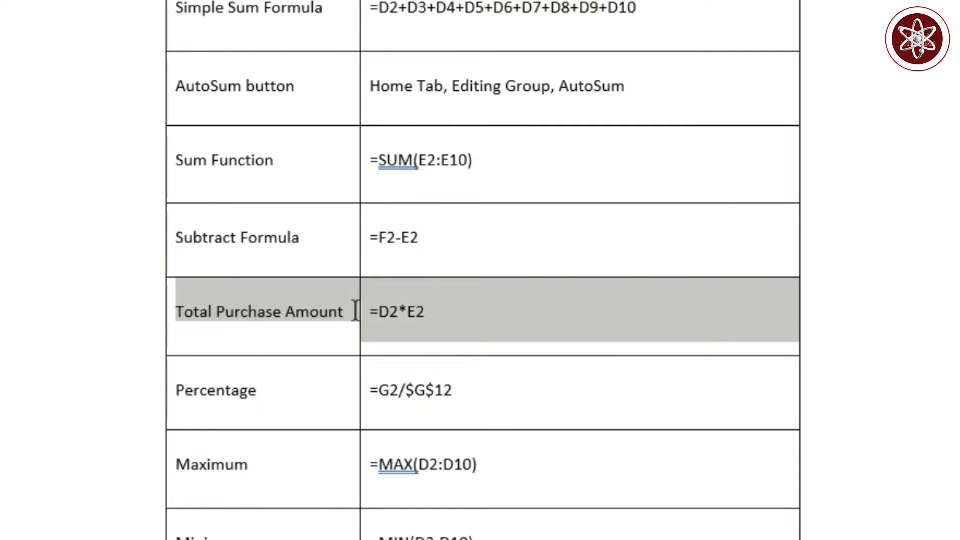
{"action": "left_click", "coordinate": [440, 313]}
{"action": "left_click_drag", "start_coordinate": [440, 313], "coordinate": [385, 314]}
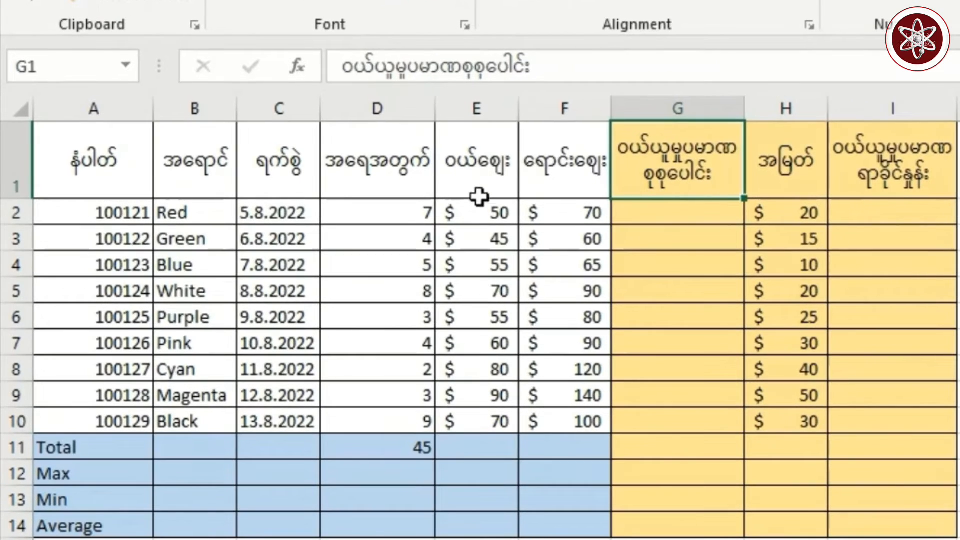
Switch back to the Excel workbook and review the Red item's quantity in D2 alongside the purchase prices in E2 to E4
{"action": "left_click", "coordinate": [257, 204]}
{"action": "left_click", "coordinate": [403, 214]}
{"action": "left_click", "coordinate": [462, 207]}
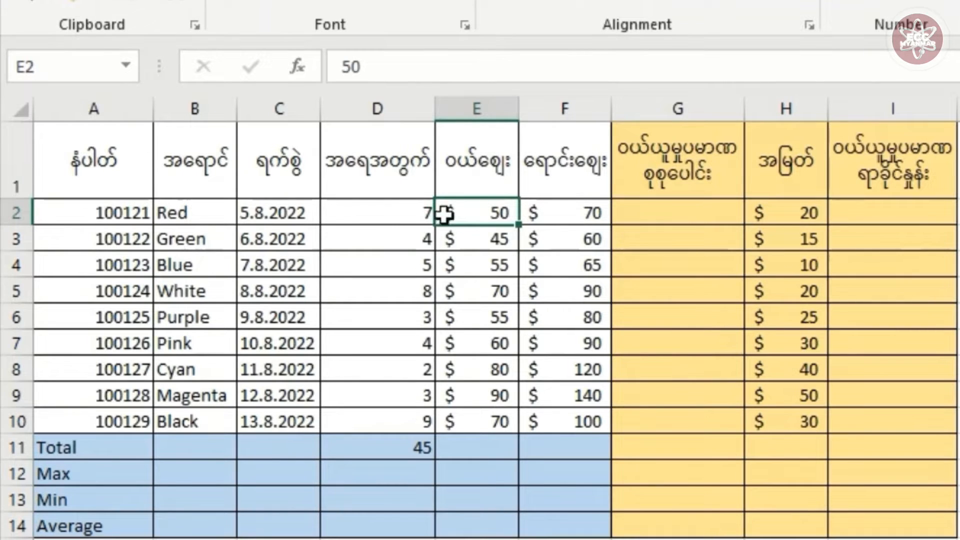
{"action": "left_click", "coordinate": [475, 239]}
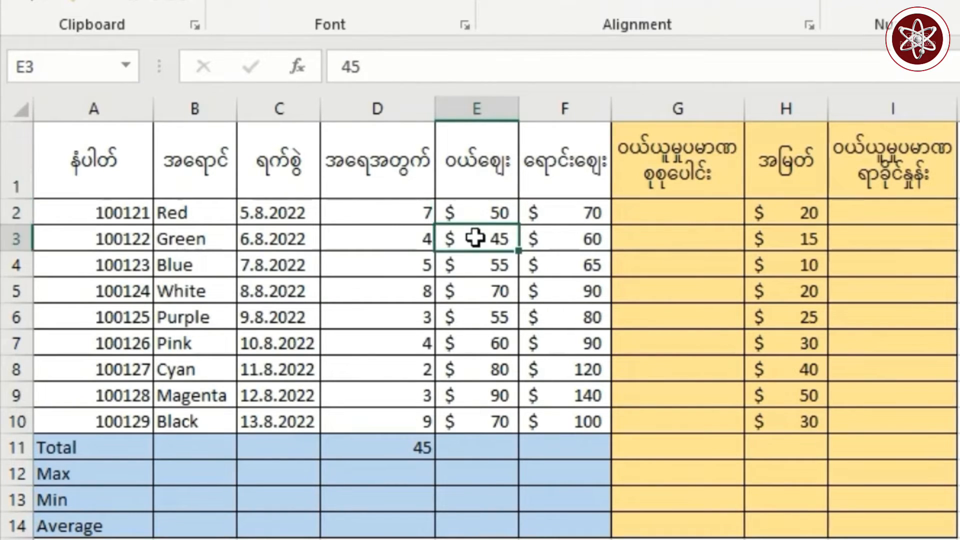
{"action": "left_click", "coordinate": [473, 266]}
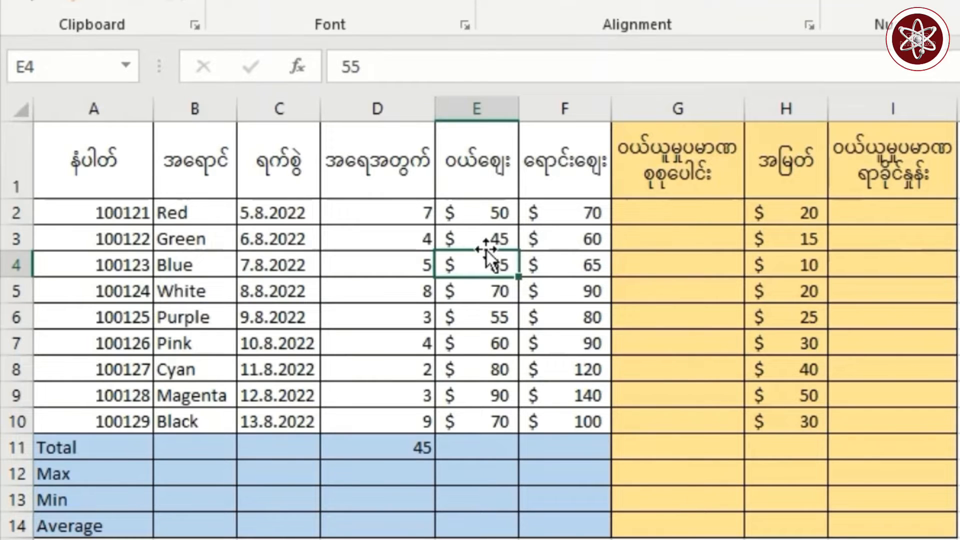
{"action": "left_click", "coordinate": [481, 214]}
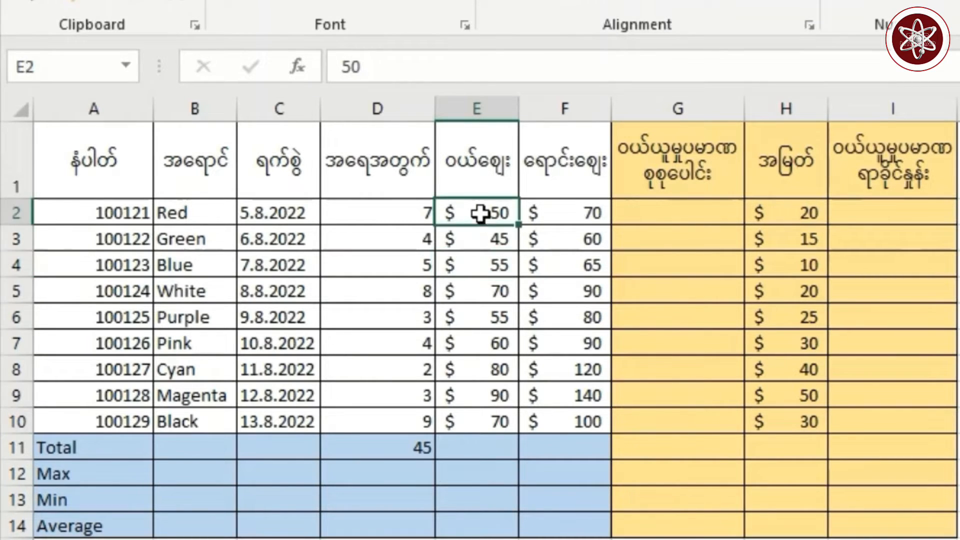
{"action": "left_click", "coordinate": [397, 218]}
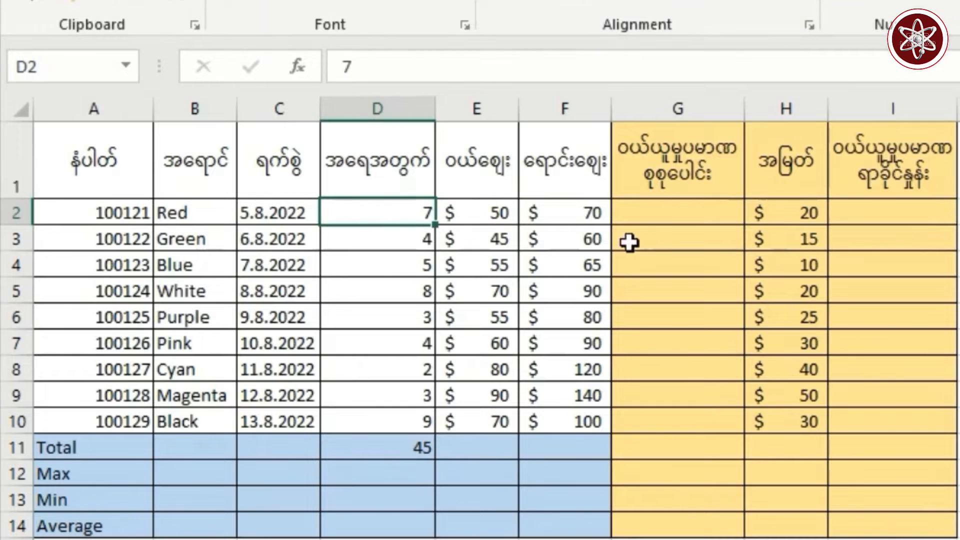
{"action": "left_click", "coordinate": [482, 213]}
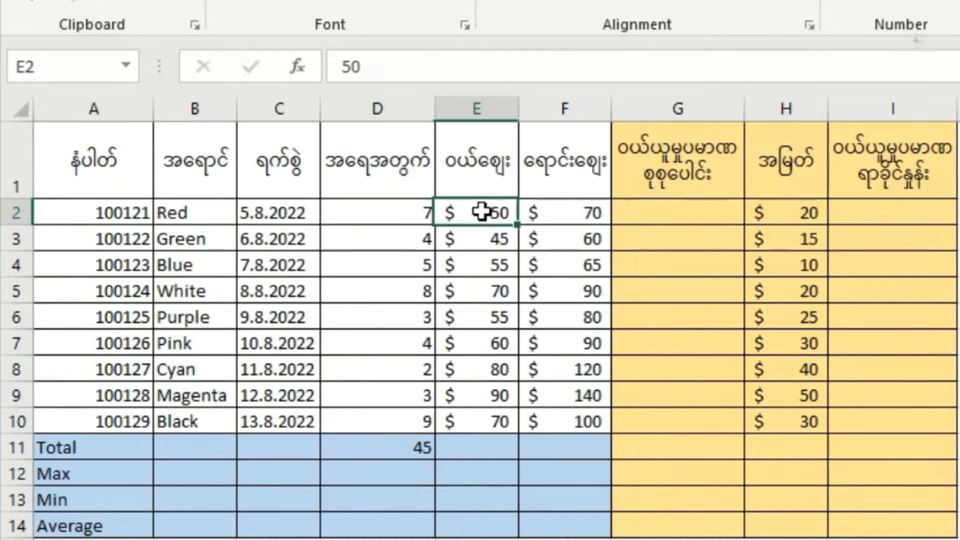
{"action": "left_click", "coordinate": [407, 216]}
Calculate the total purchase amount for the Red item in G2 with the formula =D2*E2
{"action": "left_click", "coordinate": [650, 218]}
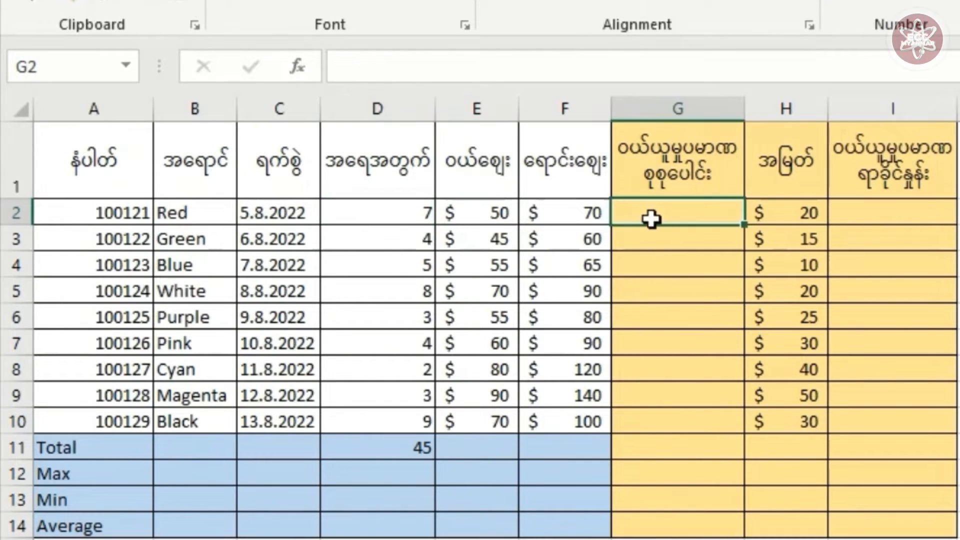
{"action": "type", "text": "="}
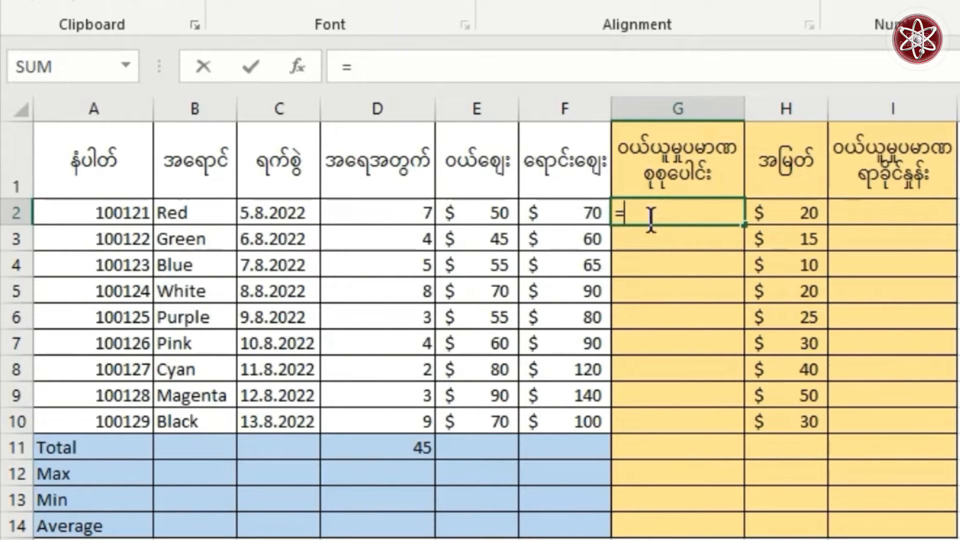
{"action": "left_click", "coordinate": [392, 214]}
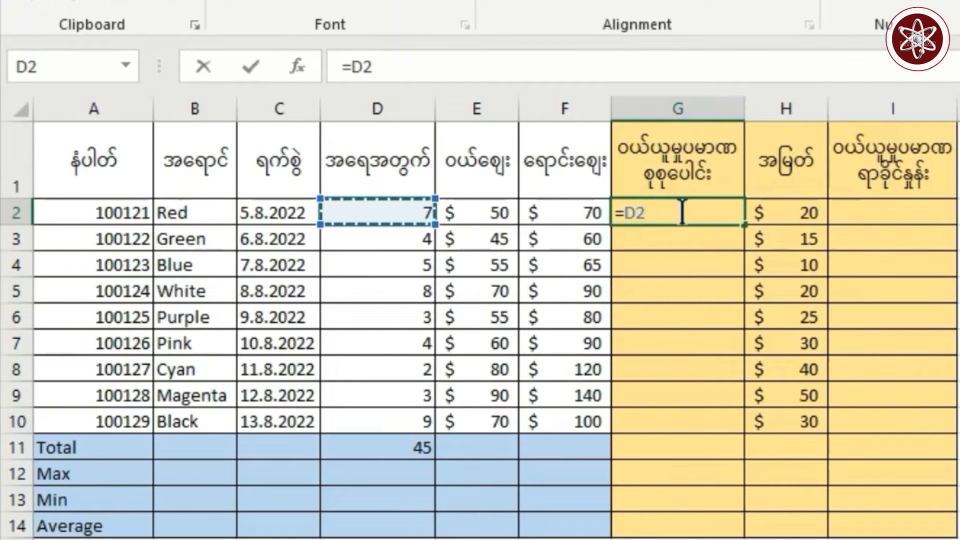
{"action": "type", "text": "*"}
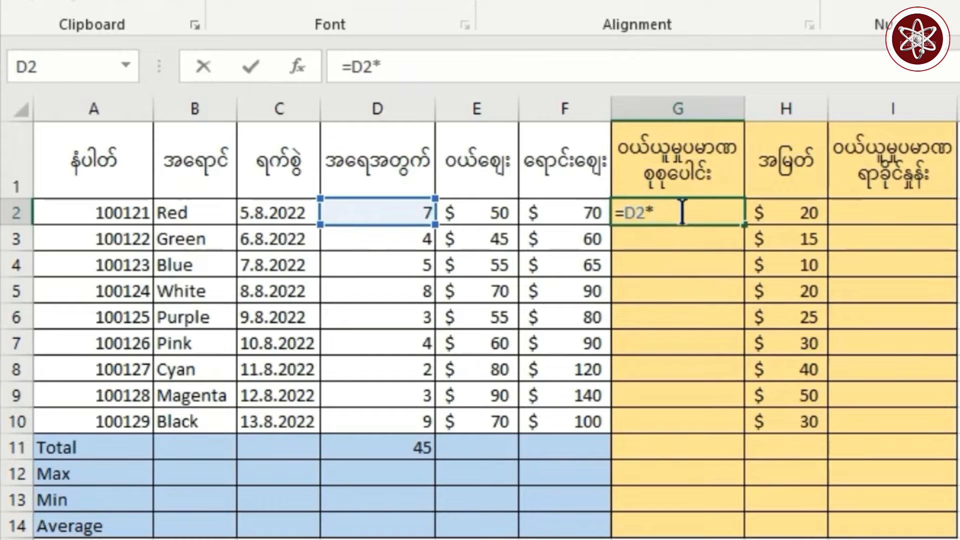
{"action": "left_click", "coordinate": [493, 213]}
{"action": "key", "text": "Return"}
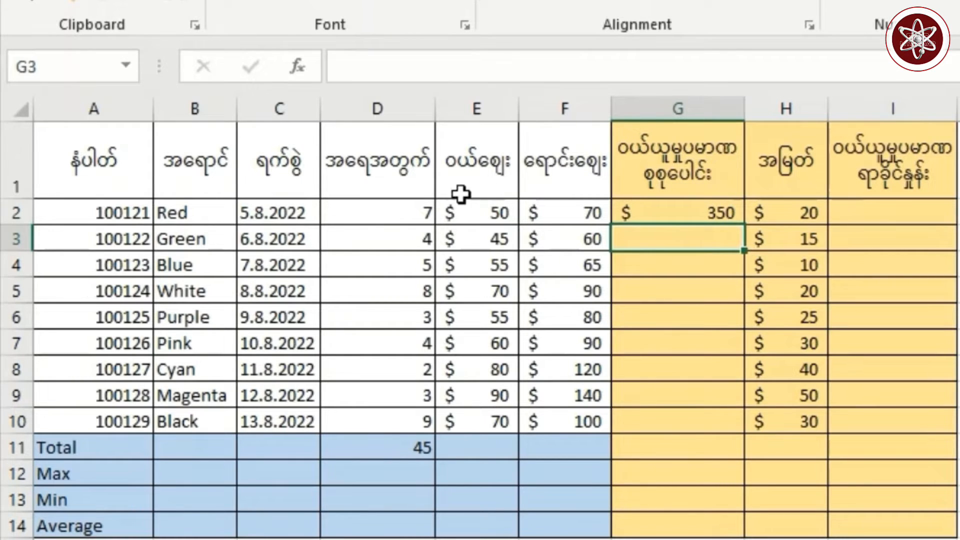
Fill the total purchase amount formula from G2 down through G10
{"action": "left_click", "coordinate": [134, 214]}
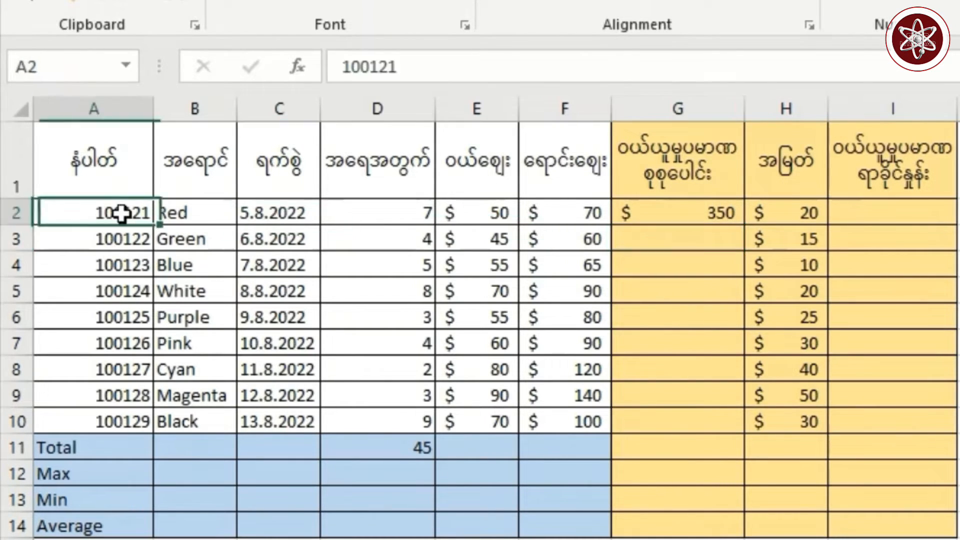
{"action": "left_click", "coordinate": [381, 212]}
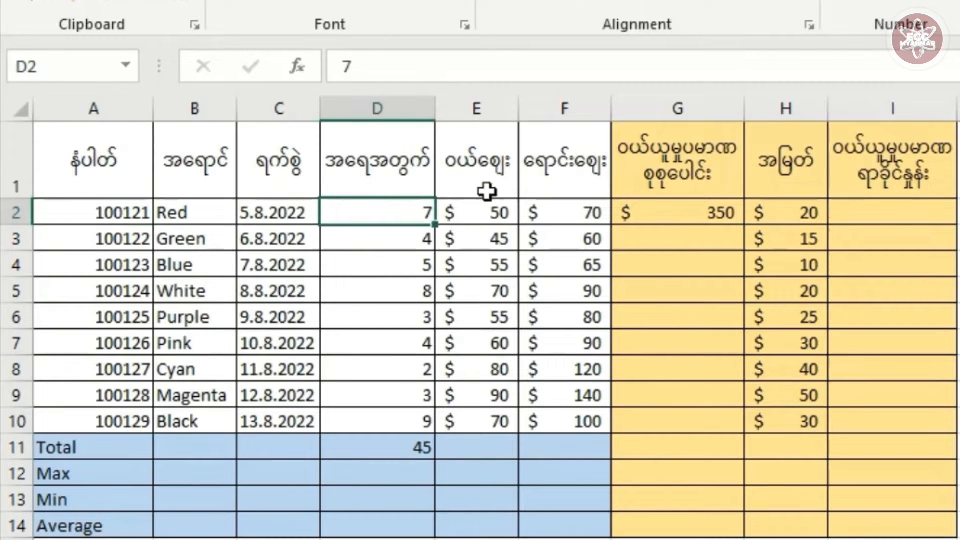
{"action": "left_click", "coordinate": [477, 215]}
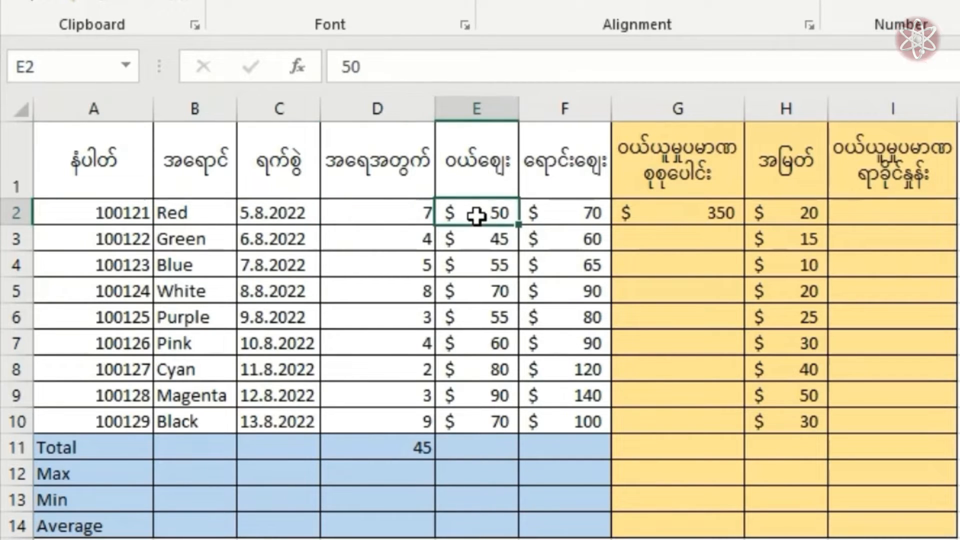
{"action": "left_click", "coordinate": [721, 212]}
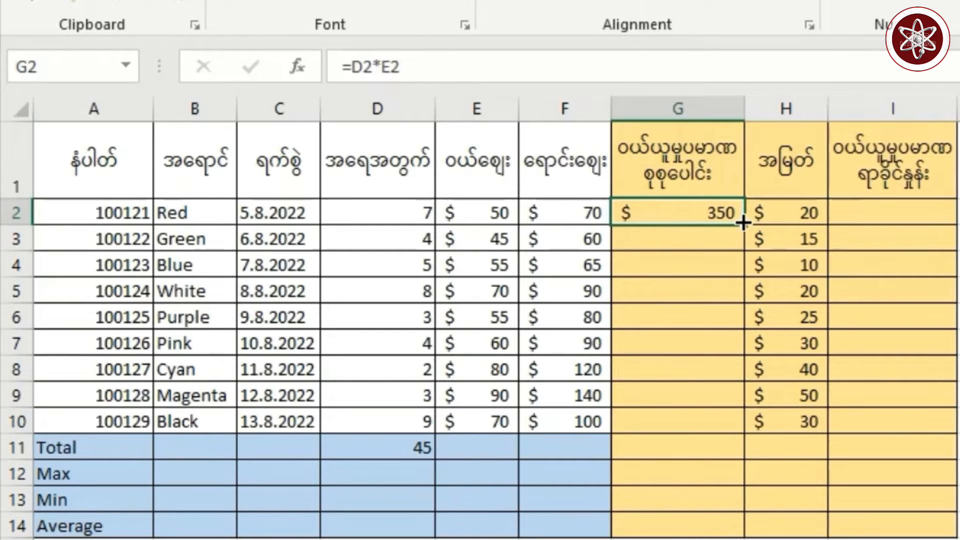
{"action": "left_click_drag", "start_coordinate": [743, 225], "coordinate": [734, 431]}
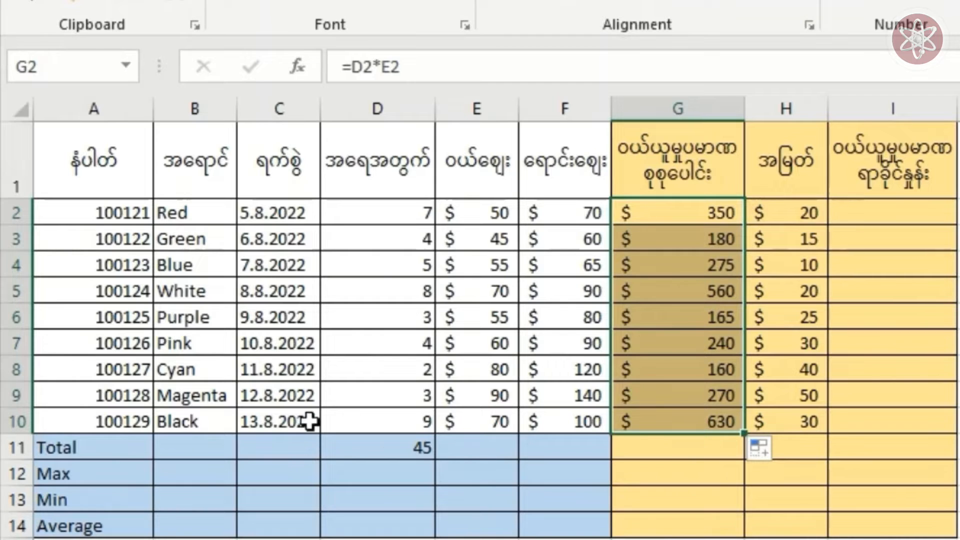
{"action": "left_click", "coordinate": [135, 417]}
{"action": "left_click", "coordinate": [377, 421]}
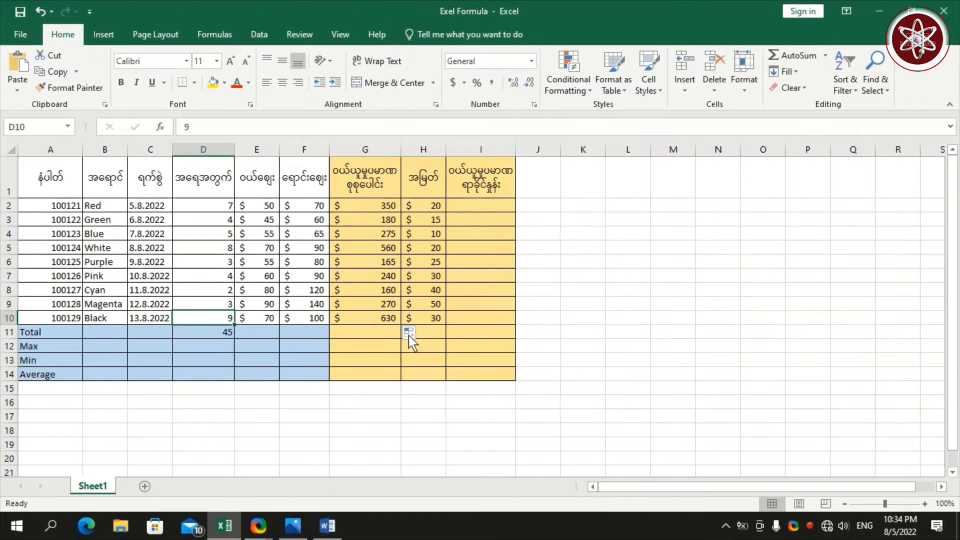
Switch to the Word document and study the Maximum and Minimum entries in the formula list
{"action": "left_click", "coordinate": [330, 519]}
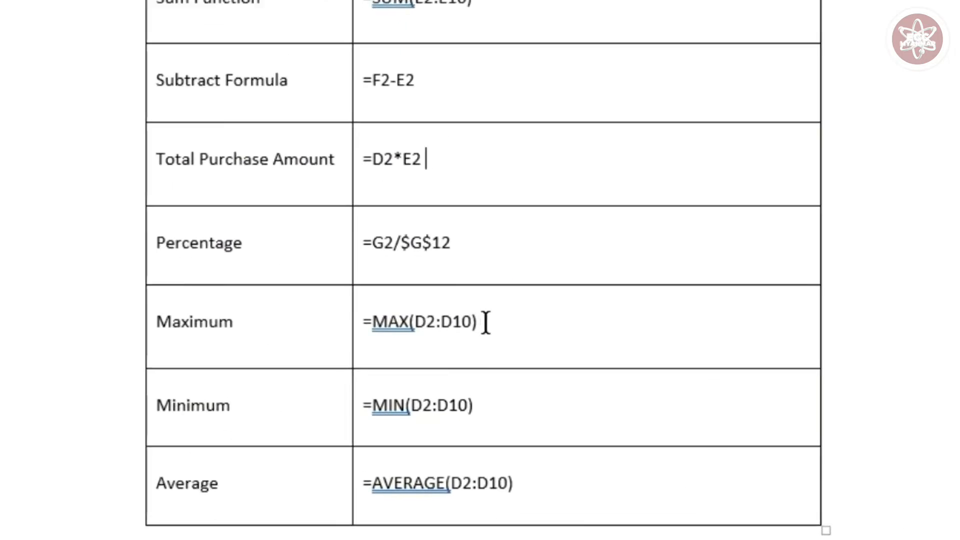
{"action": "left_click_drag", "start_coordinate": [483, 364], "coordinate": [425, 373]}
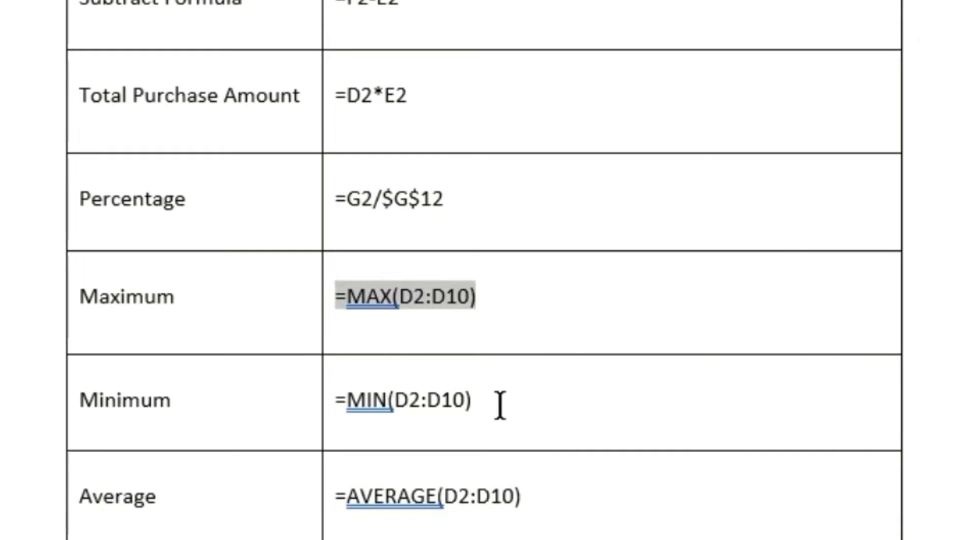
{"action": "left_click_drag", "start_coordinate": [497, 401], "coordinate": [350, 399]}
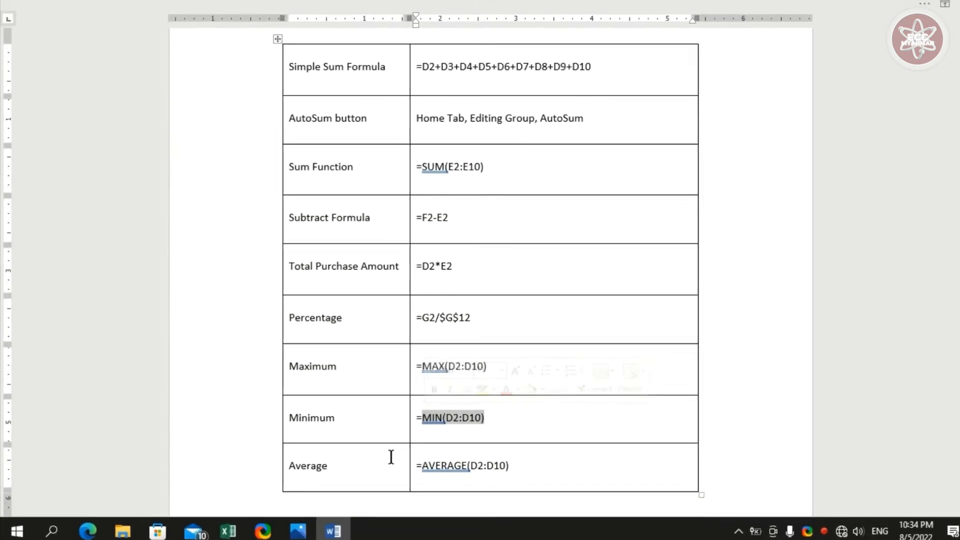
Switch back to the Excel workbook and review the quantity, purchase price and selling price values in columns D, E and F
{"action": "left_click", "coordinate": [228, 530]}
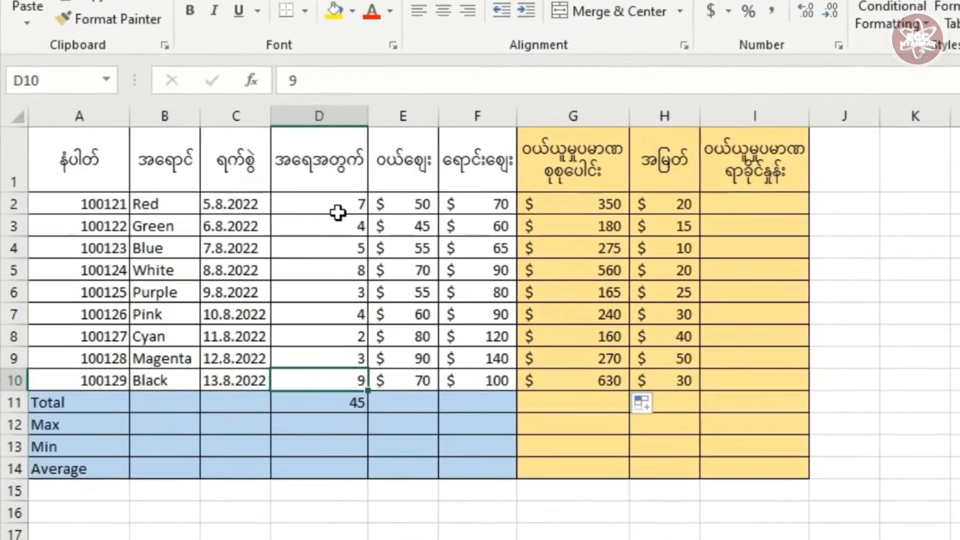
{"action": "left_click_drag", "start_coordinate": [360, 202], "coordinate": [370, 373]}
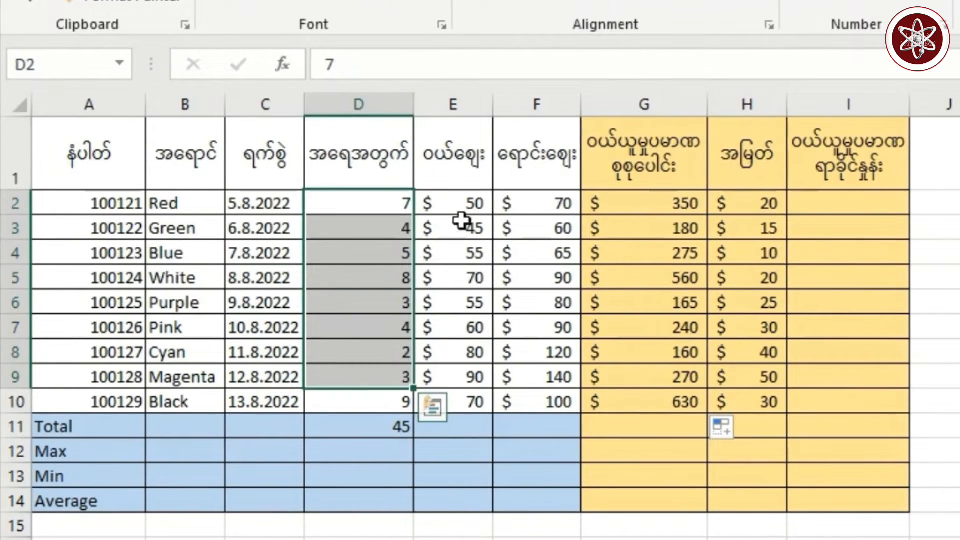
{"action": "left_click_drag", "start_coordinate": [452, 228], "coordinate": [467, 403]}
{"action": "left_click_drag", "start_coordinate": [513, 203], "coordinate": [499, 390]}
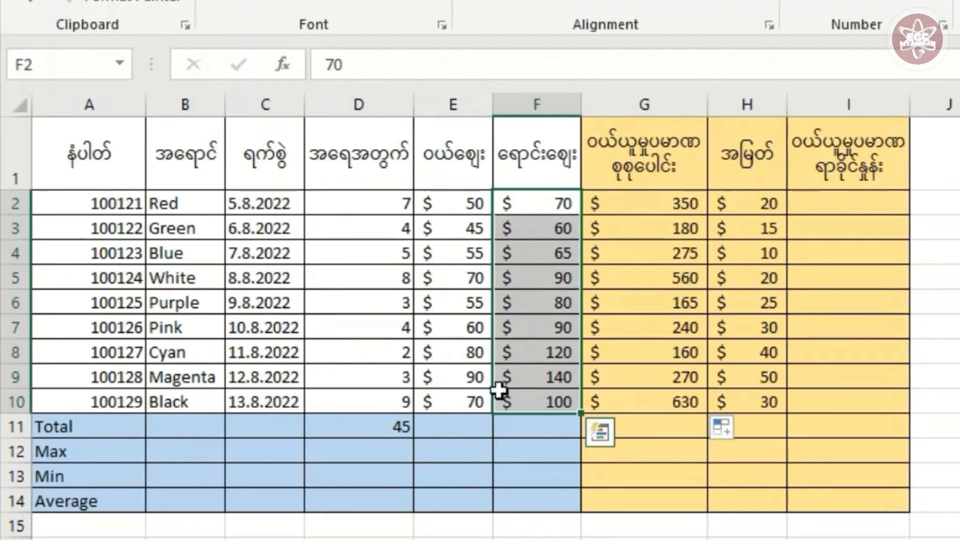
Calculate the maximum quantity in D12 with the formula =MAX(D2:D10)
{"action": "left_click", "coordinate": [339, 205]}
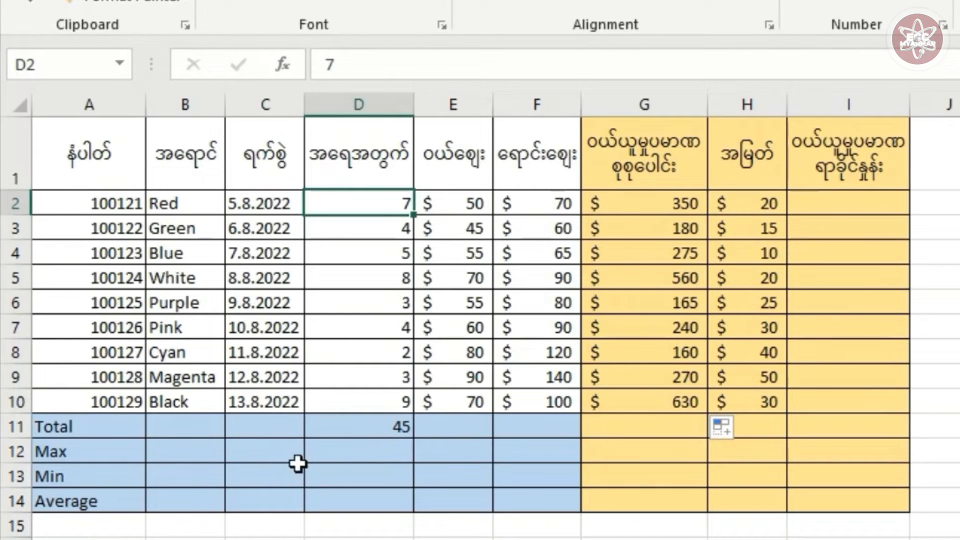
{"action": "left_click", "coordinate": [356, 452]}
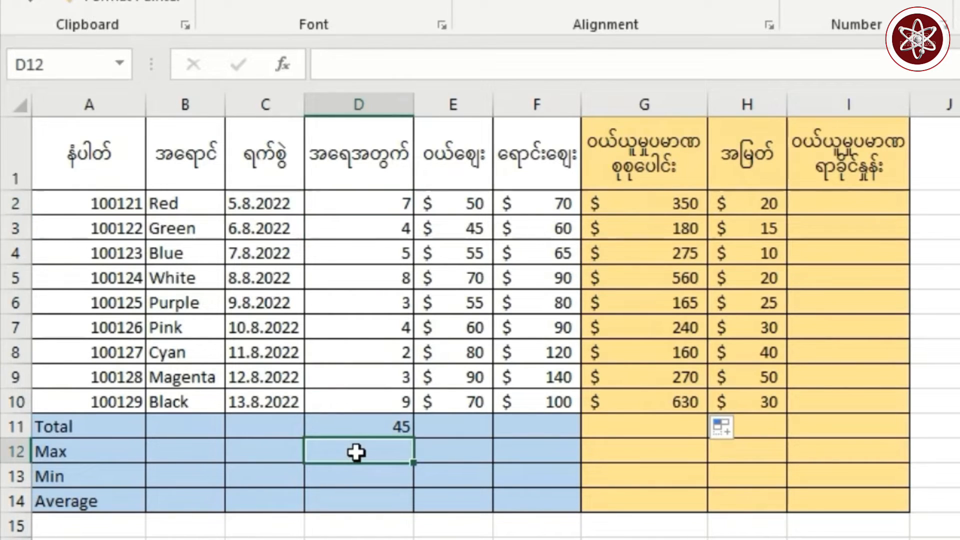
{"action": "double_click", "coordinate": [356, 452]}
{"action": "type", "text": "=MAX"}
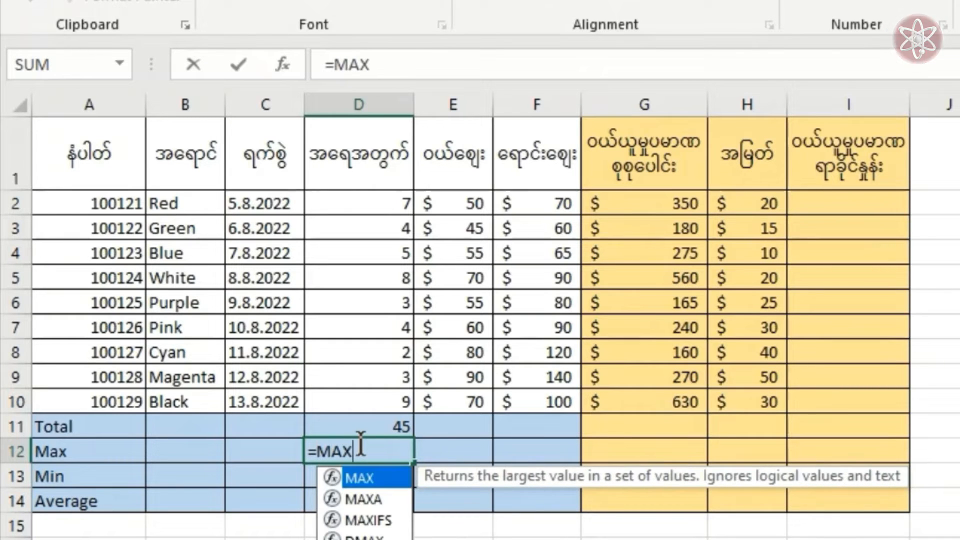
{"action": "type", "text": "("}
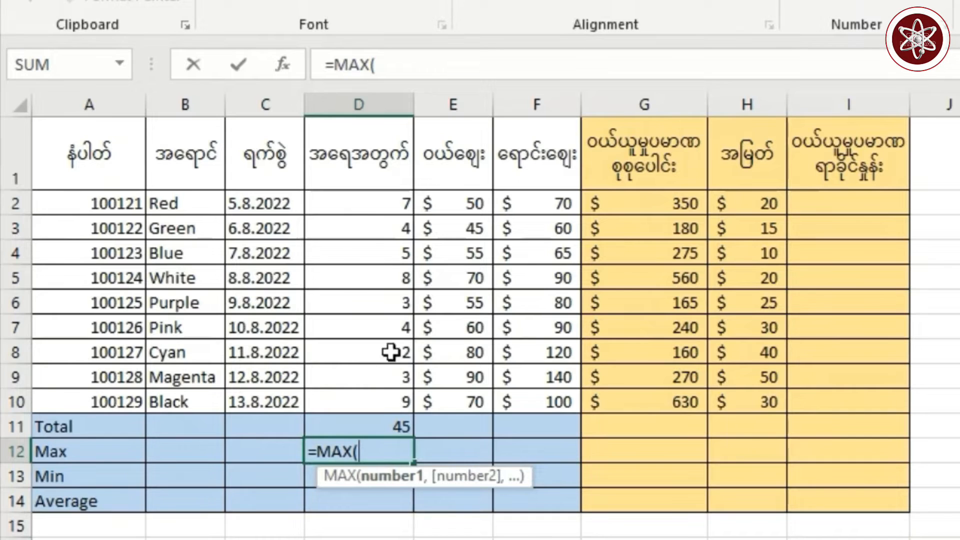
{"action": "left_click", "coordinate": [370, 212]}
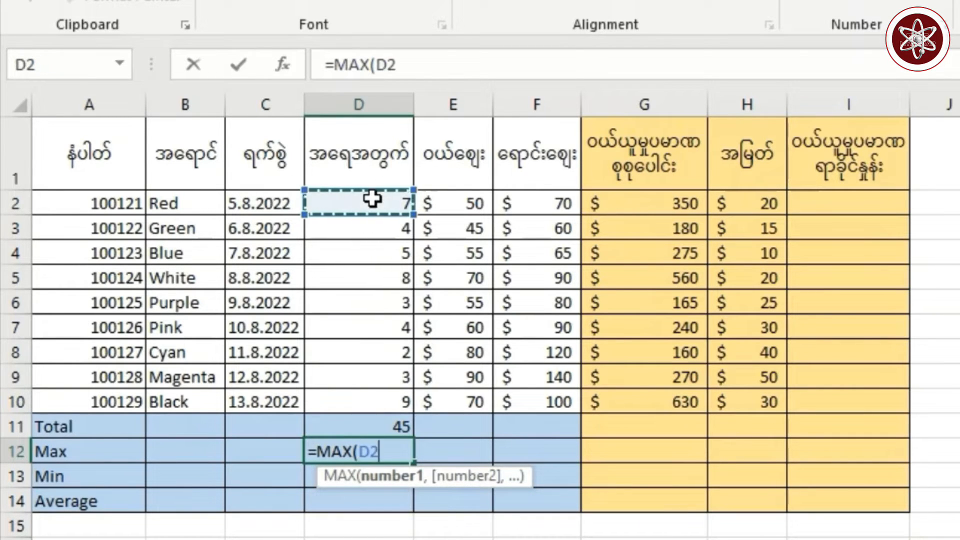
{"action": "left_click", "coordinate": [358, 397]}
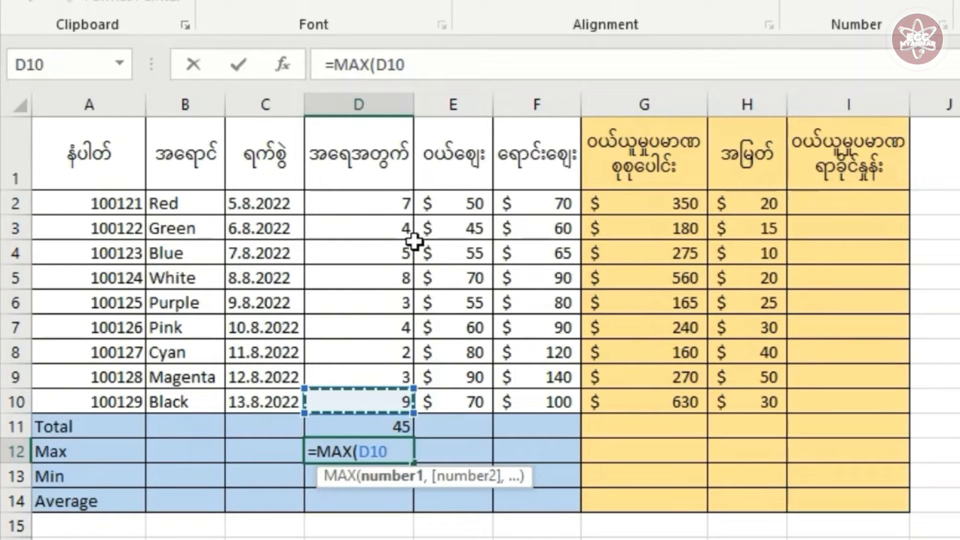
{"action": "left_click", "coordinate": [385, 198]}
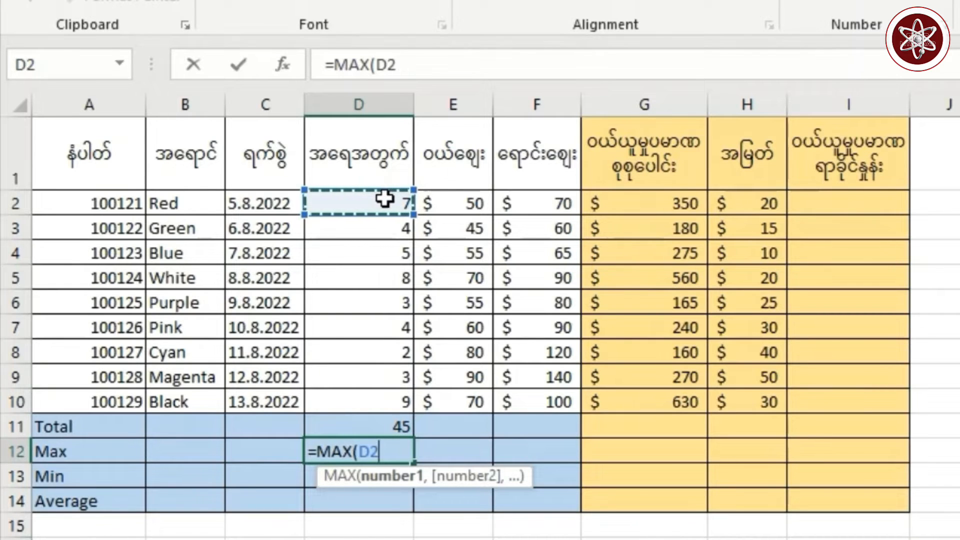
{"action": "type", "text": ":D"}
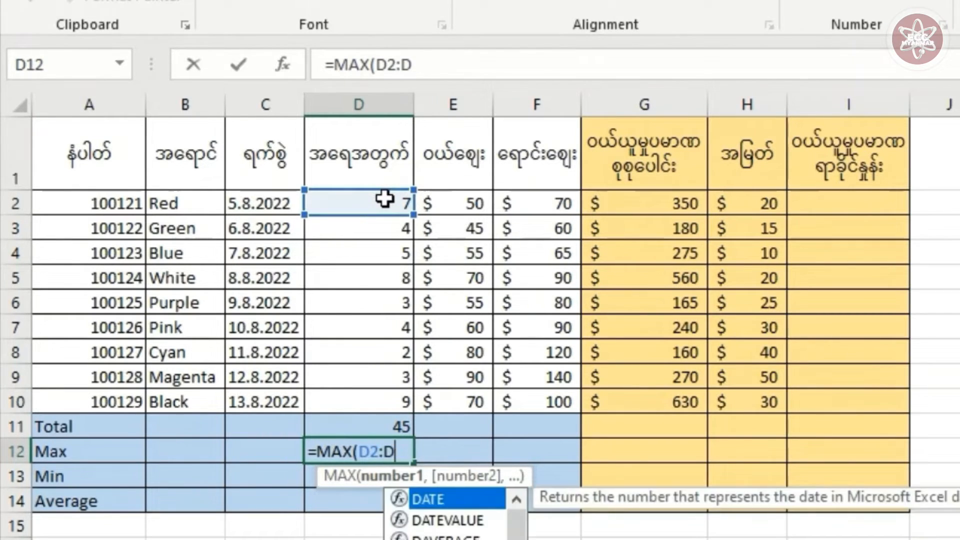
{"action": "type", "text": "10"}
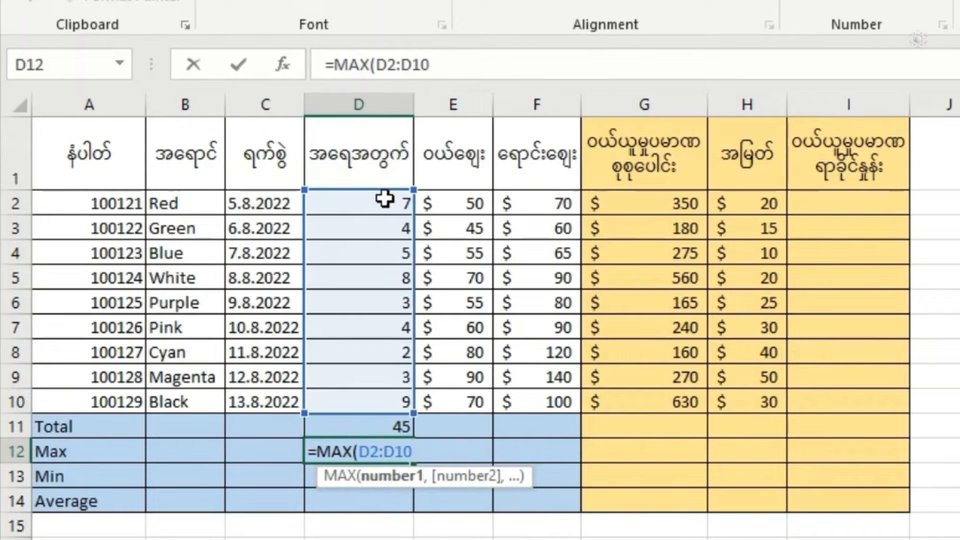
{"action": "type", "text": ")"}
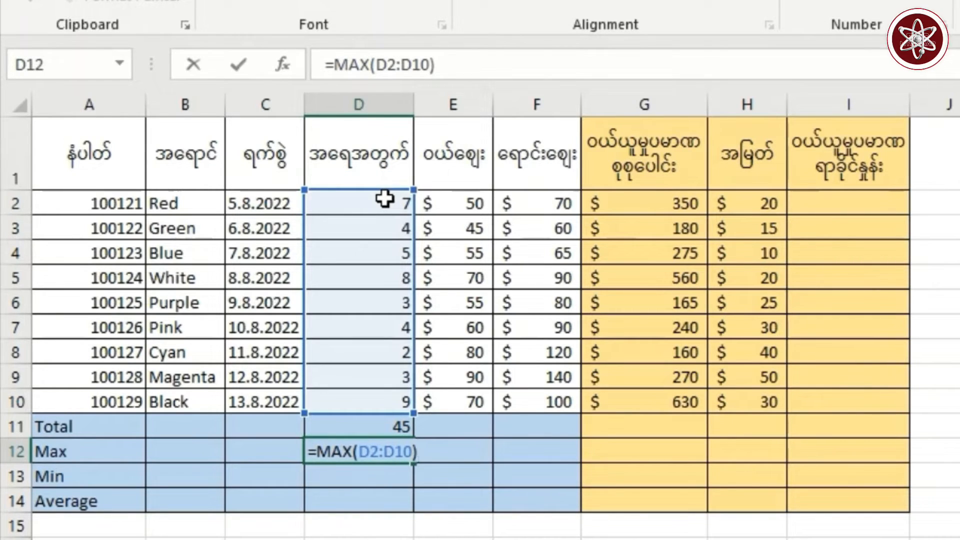
{"action": "key", "text": "Return"}
Fill the maximum formula from D12 across to F12 and check it against the column values
{"action": "left_click", "coordinate": [365, 401]}
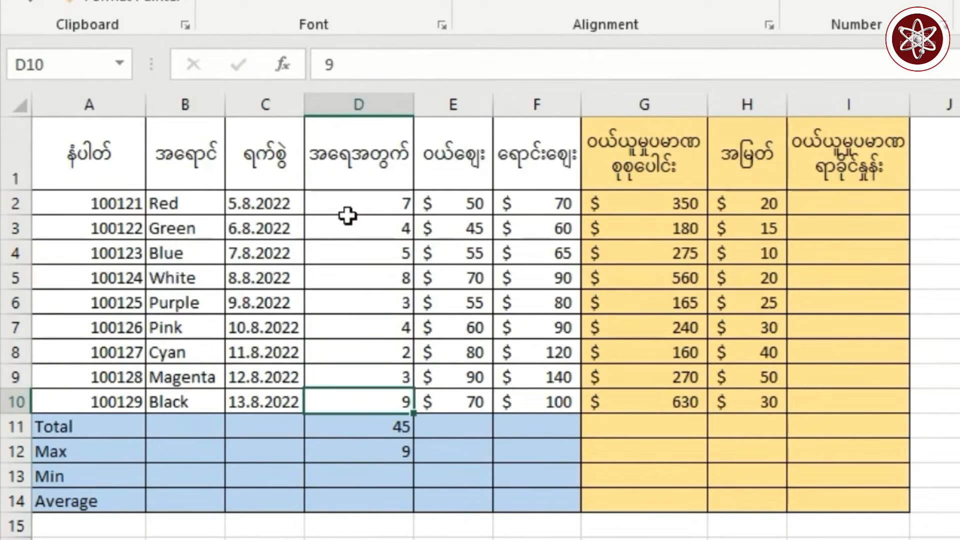
{"action": "left_click_drag", "start_coordinate": [347, 204], "coordinate": [373, 395]}
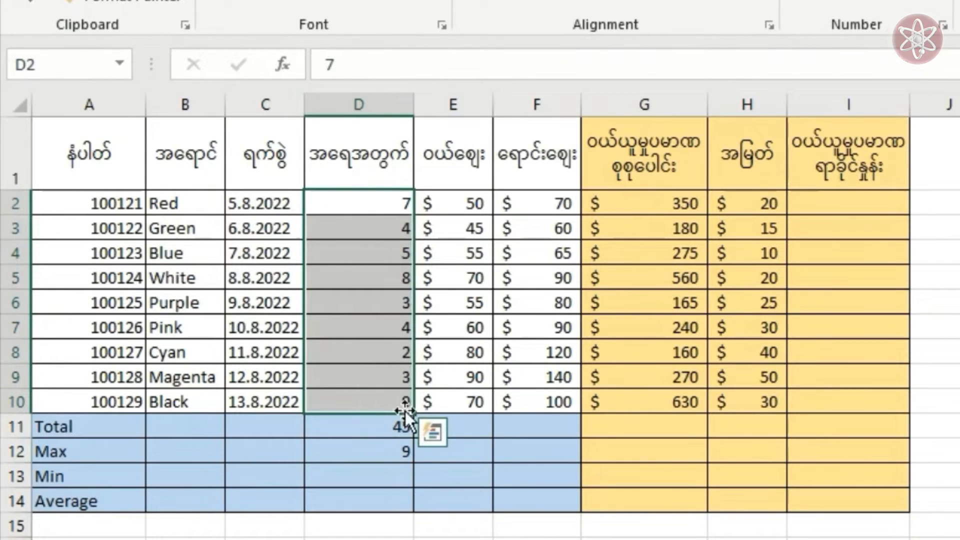
{"action": "left_click", "coordinate": [381, 453]}
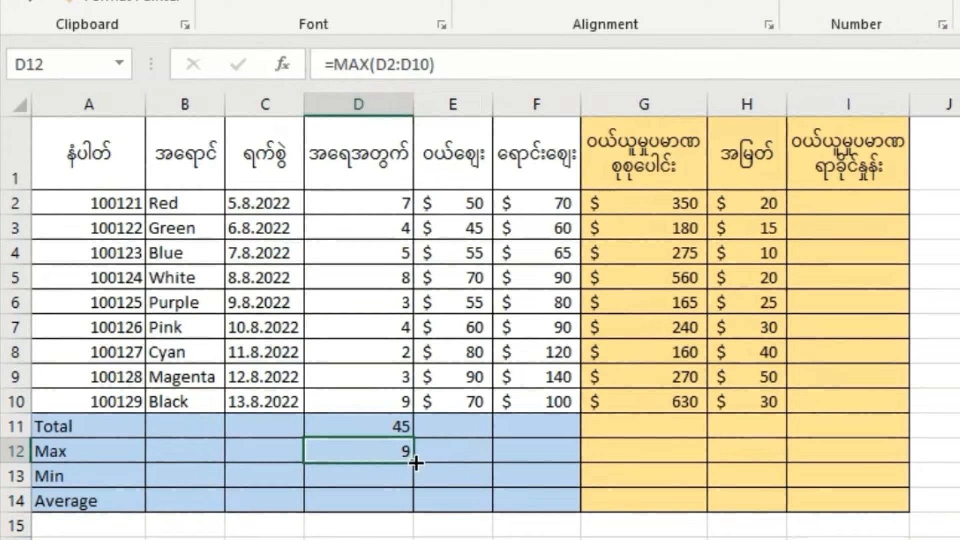
{"action": "left_click_drag", "start_coordinate": [414, 461], "coordinate": [556, 463]}
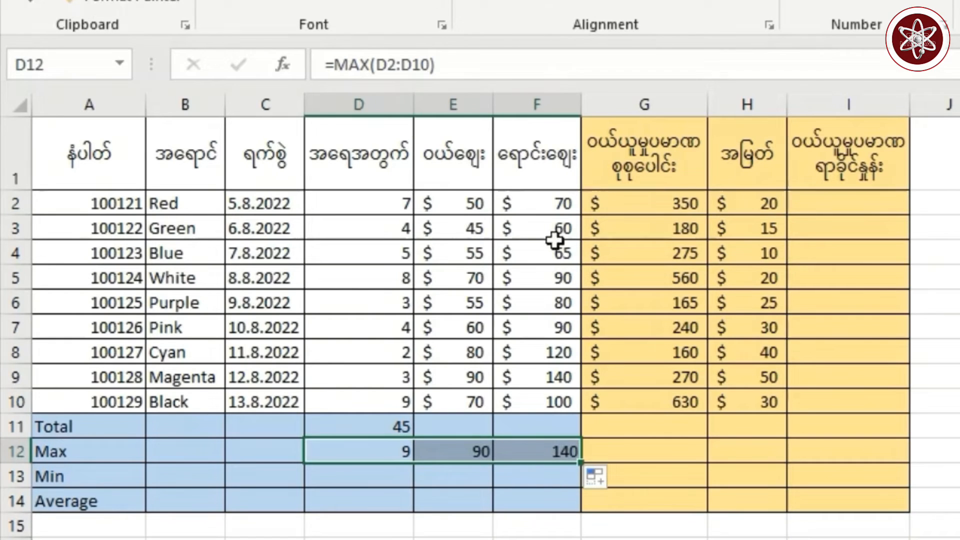
{"action": "left_click", "coordinate": [561, 167]}
{"action": "left_click", "coordinate": [562, 375]}
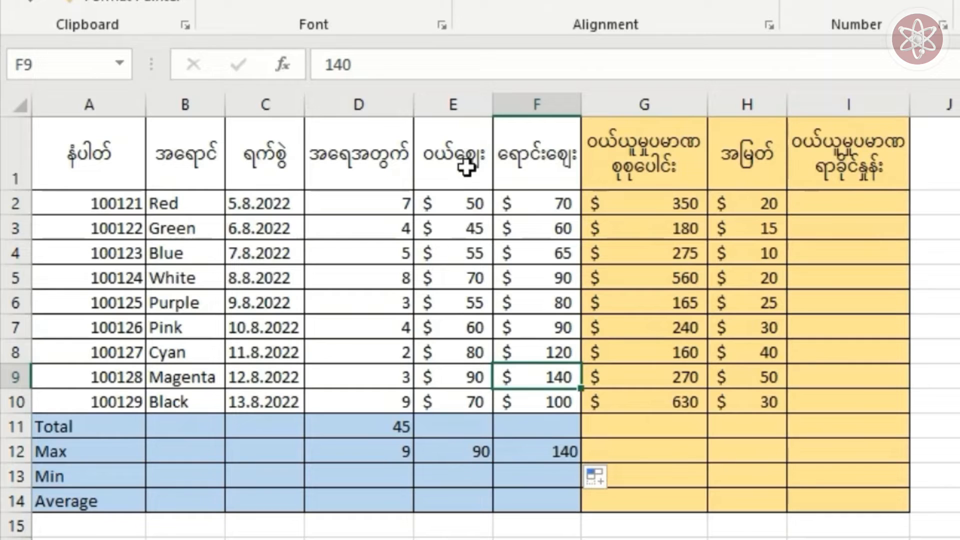
{"action": "left_click", "coordinate": [469, 152]}
{"action": "left_click", "coordinate": [464, 383]}
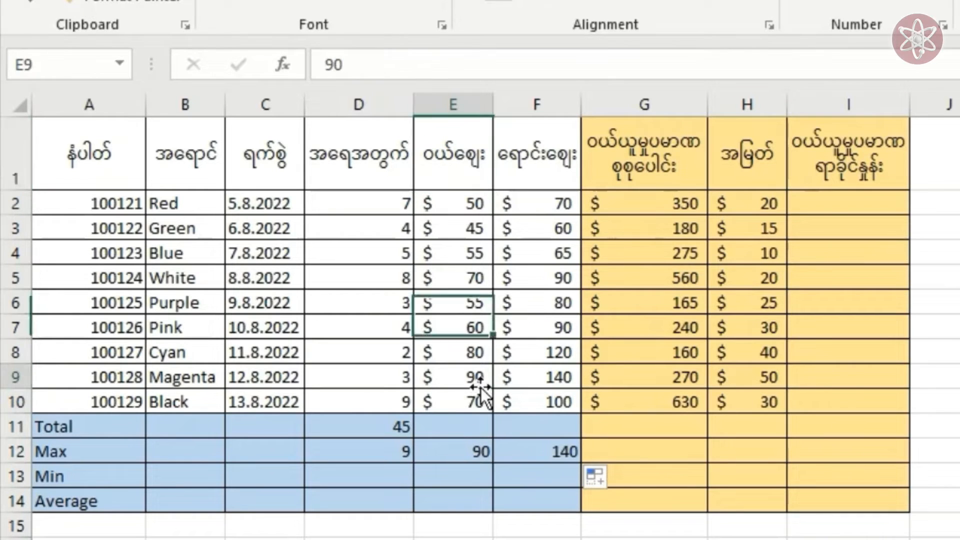
{"action": "left_click", "coordinate": [453, 450]}
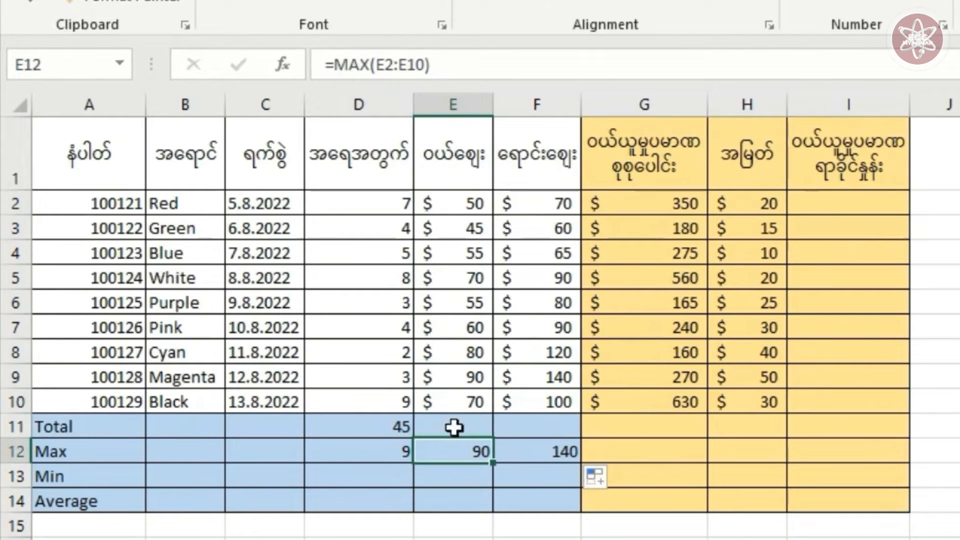
Fill the total formula from D11 across to F11 and check the purchase price and selling price sums
{"action": "left_click", "coordinate": [380, 421]}
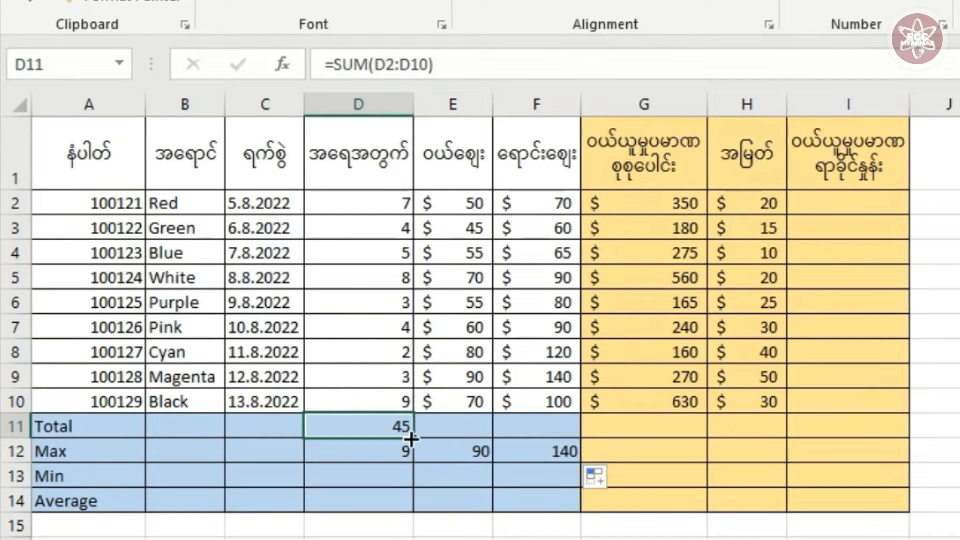
{"action": "left_click_drag", "start_coordinate": [412, 438], "coordinate": [560, 439]}
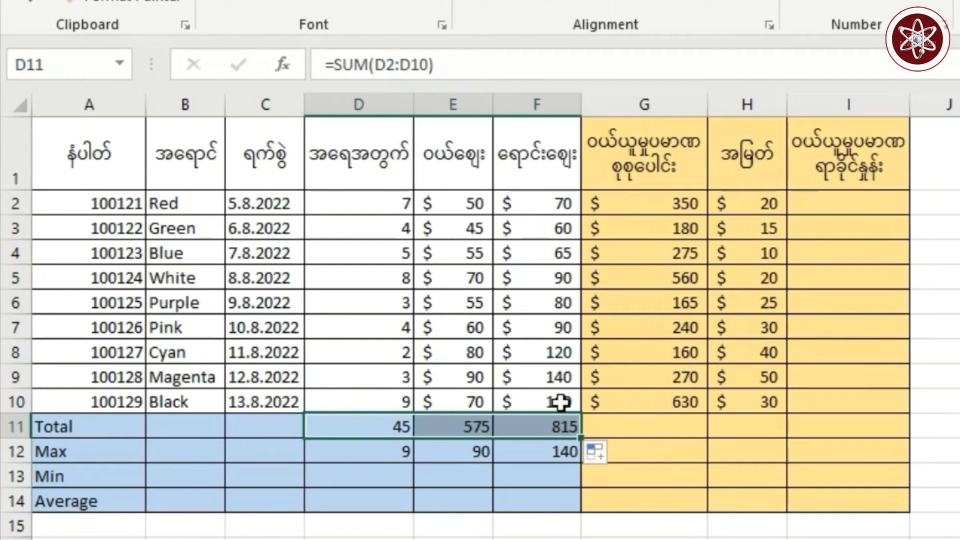
{"action": "left_click", "coordinate": [465, 211]}
{"action": "left_click", "coordinate": [475, 251]}
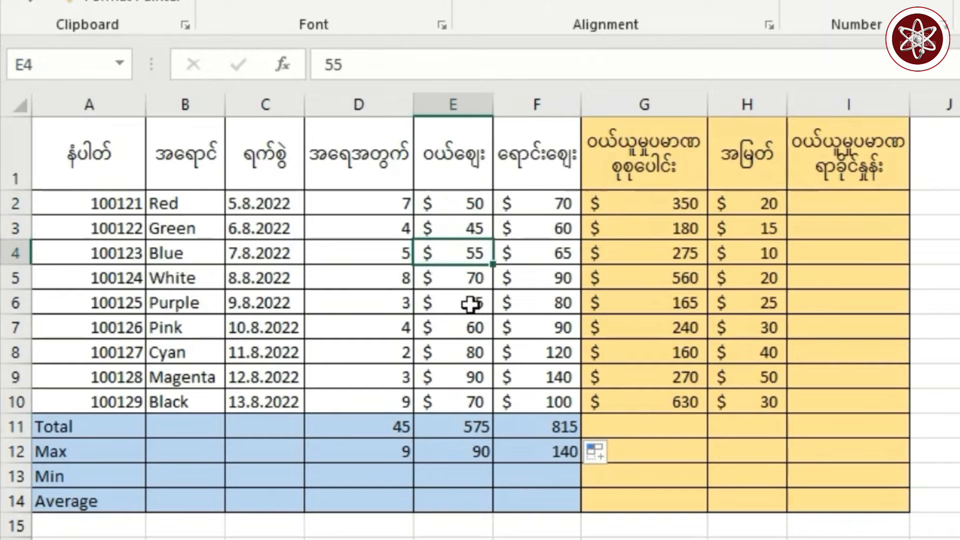
{"action": "left_click", "coordinate": [470, 429]}
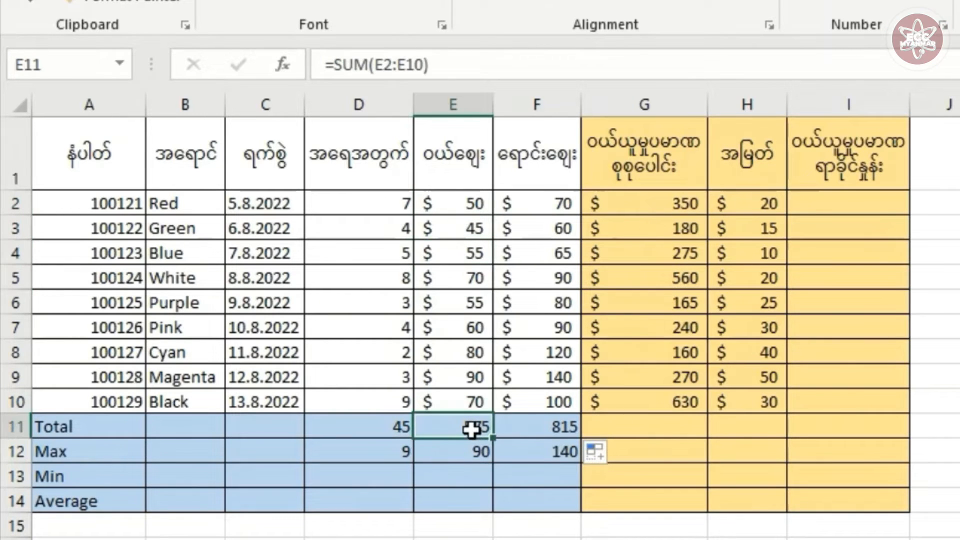
{"action": "left_click", "coordinate": [537, 167]}
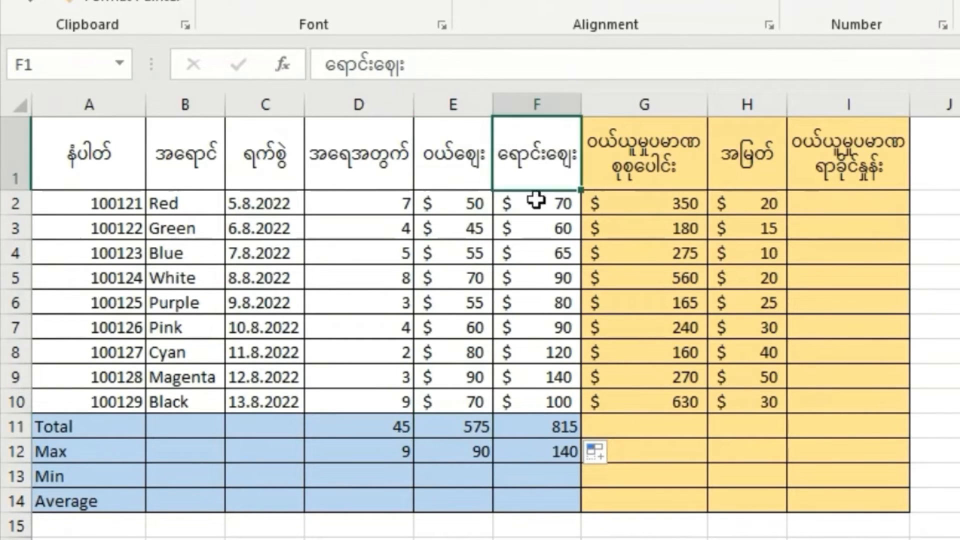
{"action": "left_click", "coordinate": [538, 433]}
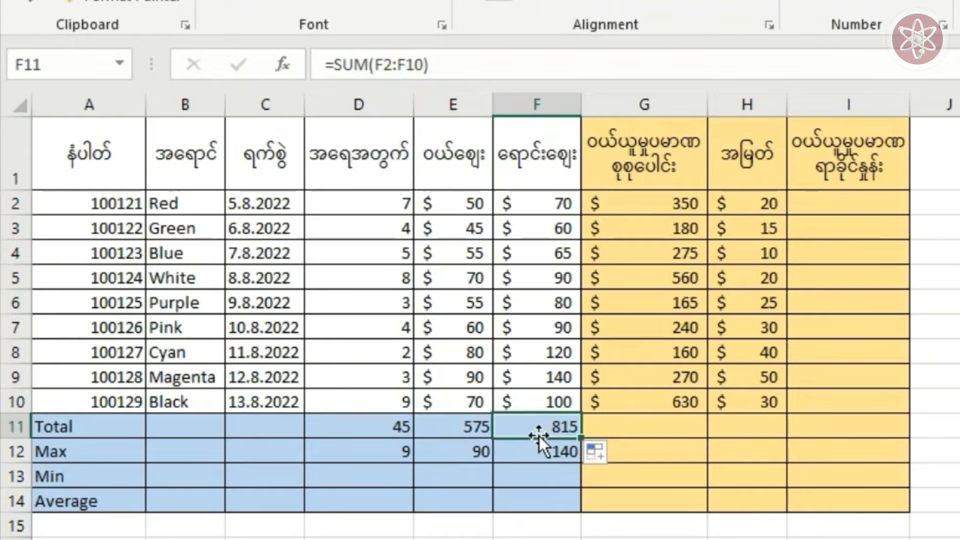
Calculate the minimum quantity in D13 with the formula =MIN(D2:D10)
{"action": "left_click", "coordinate": [41, 476]}
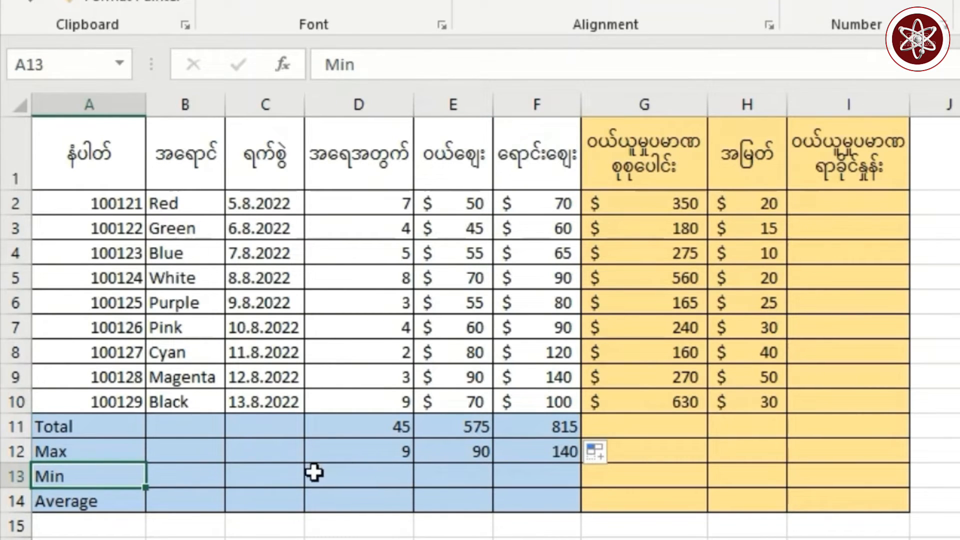
{"action": "left_click", "coordinate": [367, 484]}
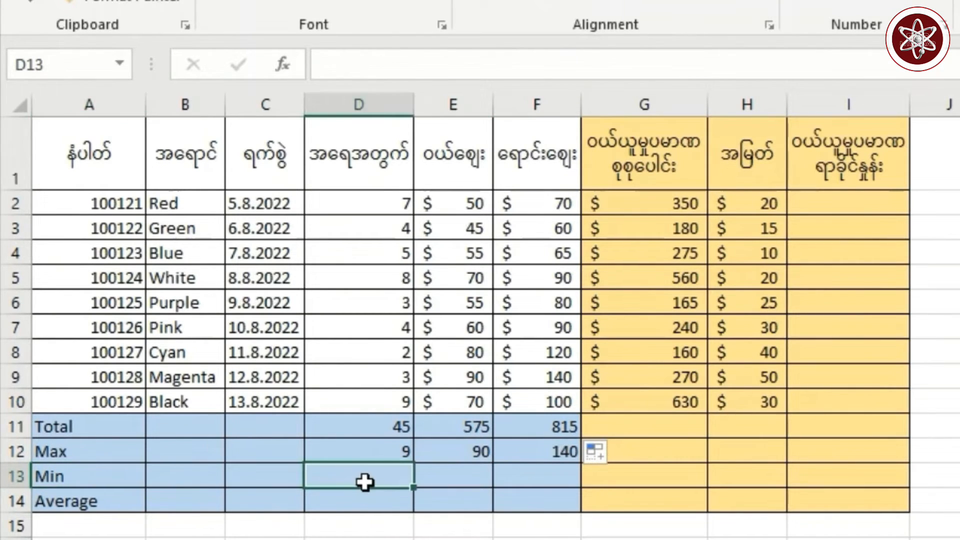
{"action": "type", "text": "="}
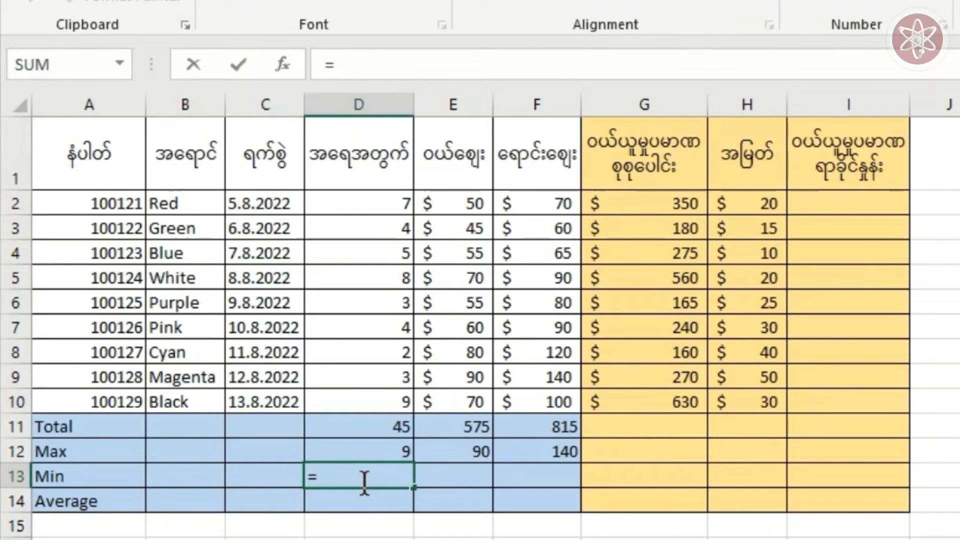
{"action": "type", "text": "MI"}
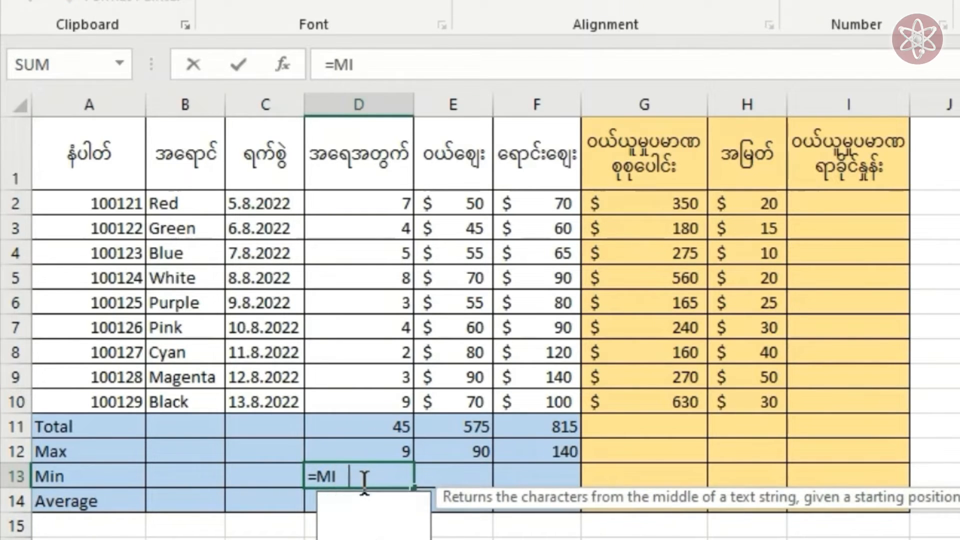
{"action": "type", "text": "N("}
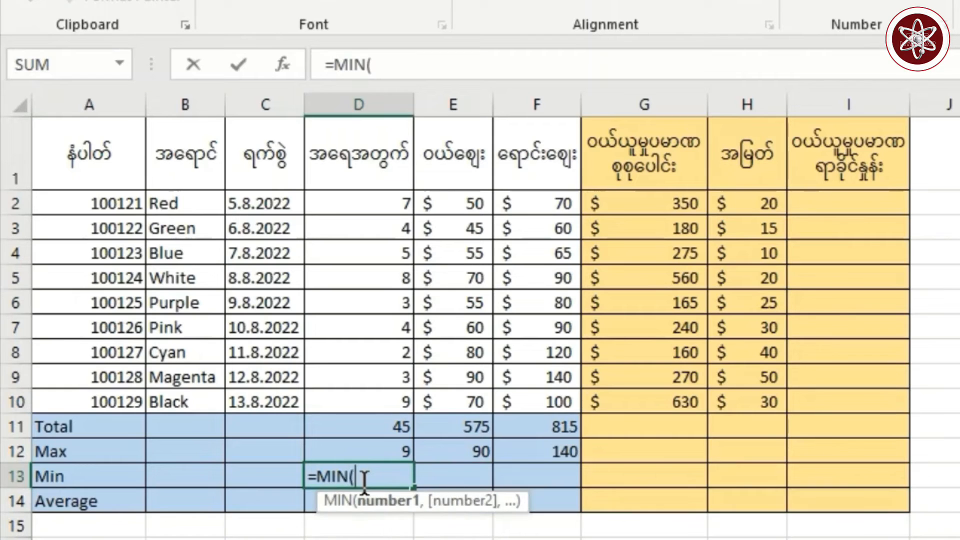
{"action": "left_click", "coordinate": [374, 203]}
{"action": "type", "text": ":"}
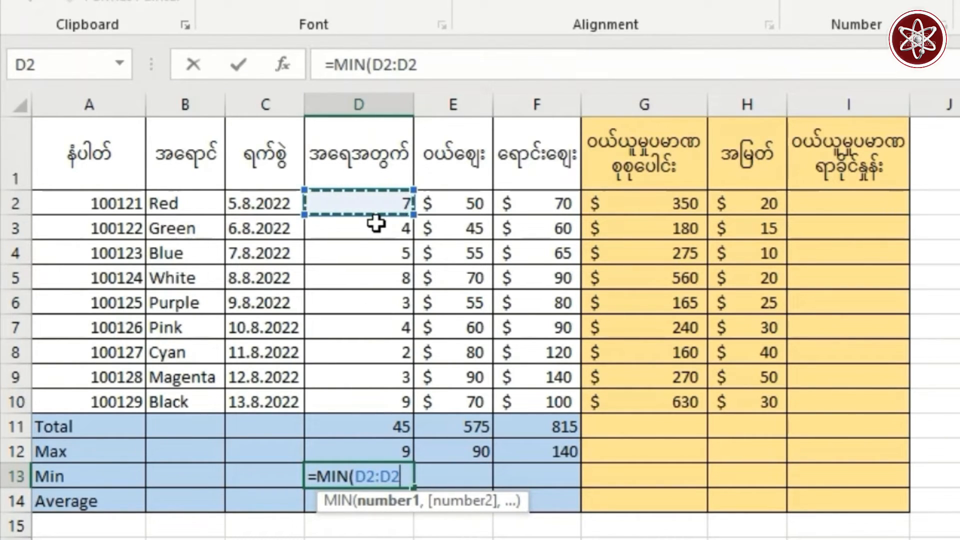
{"action": "key", "text": "BackSpace"}
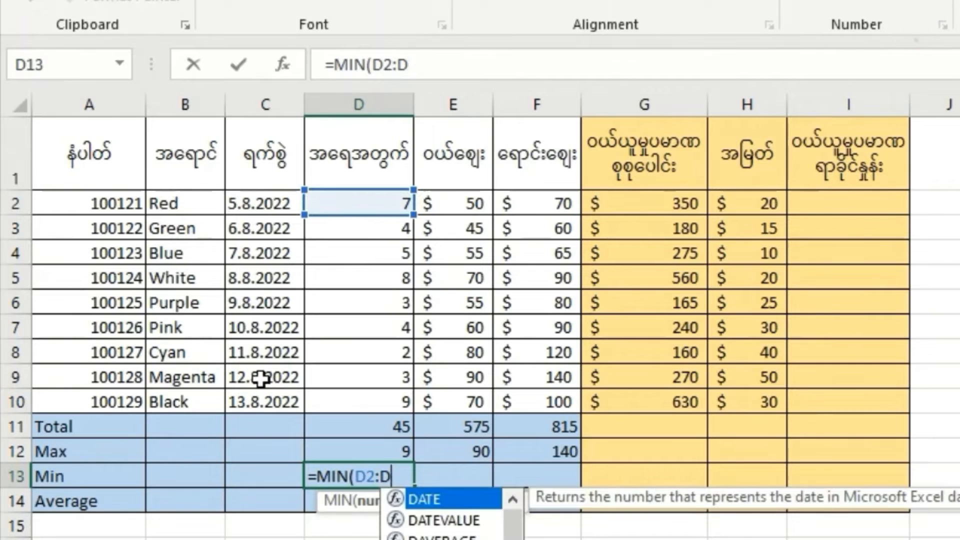
{"action": "type", "text": "10"}
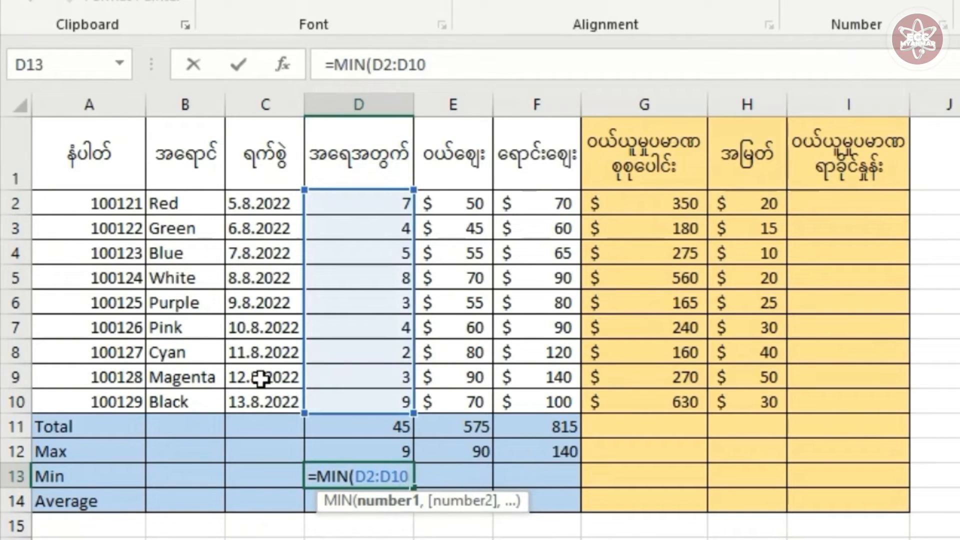
{"action": "type", "text": ")"}
{"action": "key", "text": "Return"}
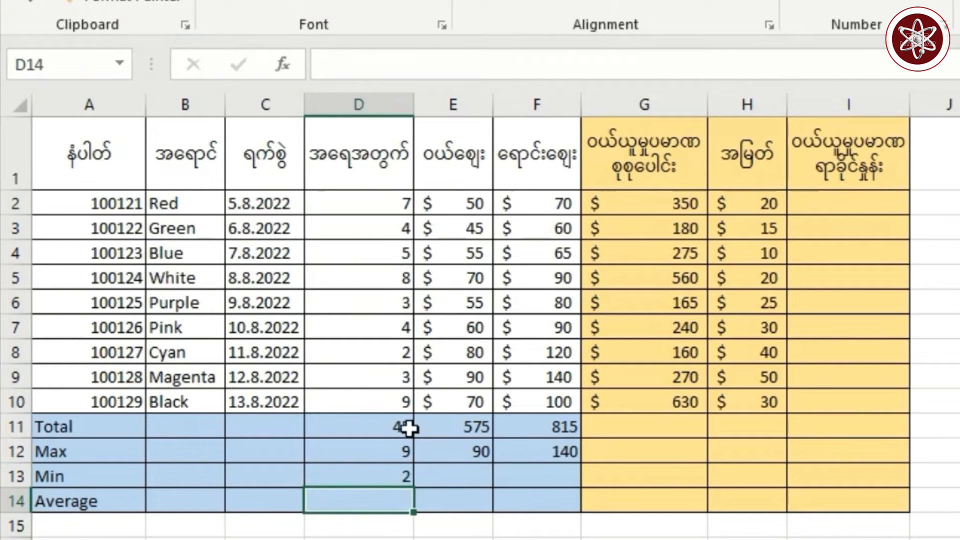
Check the minimum against the quantities in column D and fill its formula from D13 across to F13
{"action": "left_click_drag", "start_coordinate": [401, 407], "coordinate": [372, 202]}
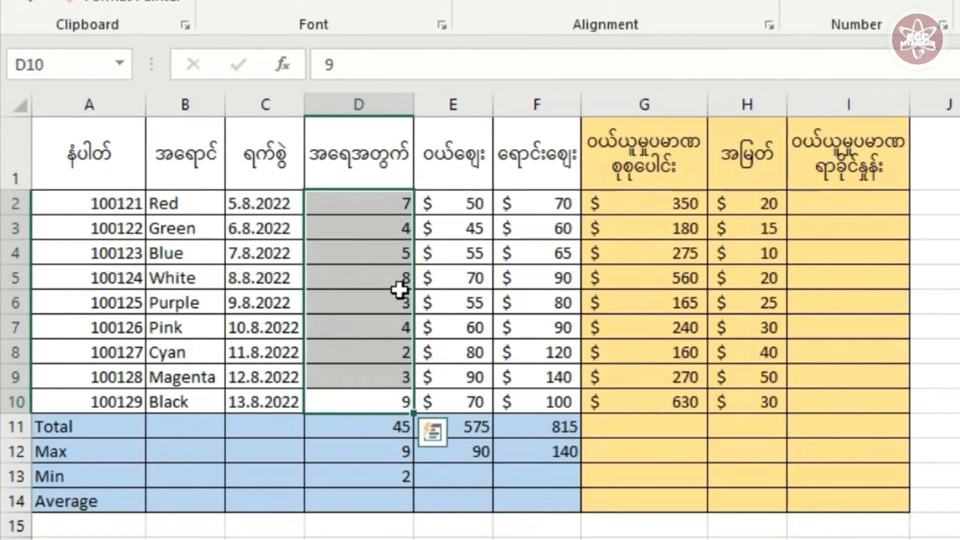
{"action": "left_click", "coordinate": [391, 346]}
{"action": "left_click", "coordinate": [392, 502]}
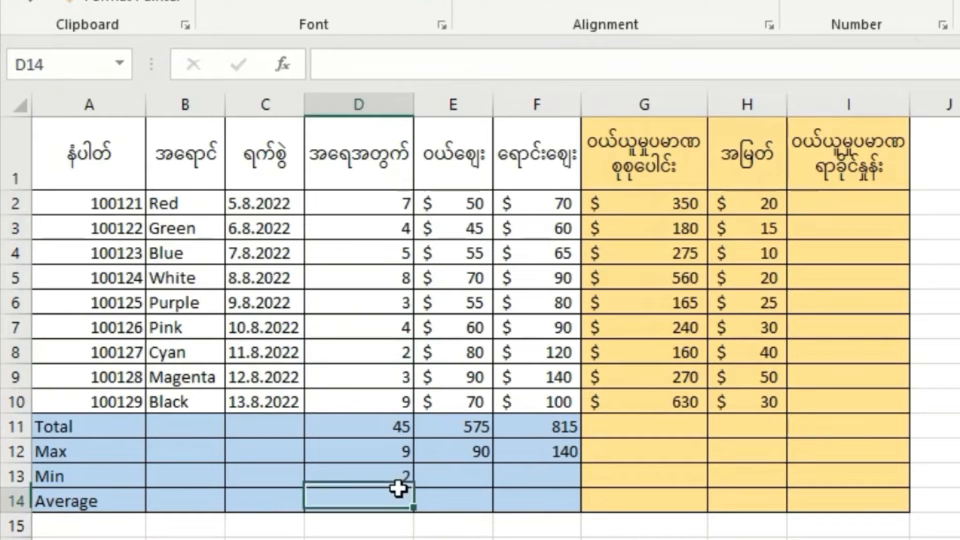
{"action": "left_click", "coordinate": [405, 470]}
{"action": "left_click_drag", "start_coordinate": [416, 487], "coordinate": [553, 480]}
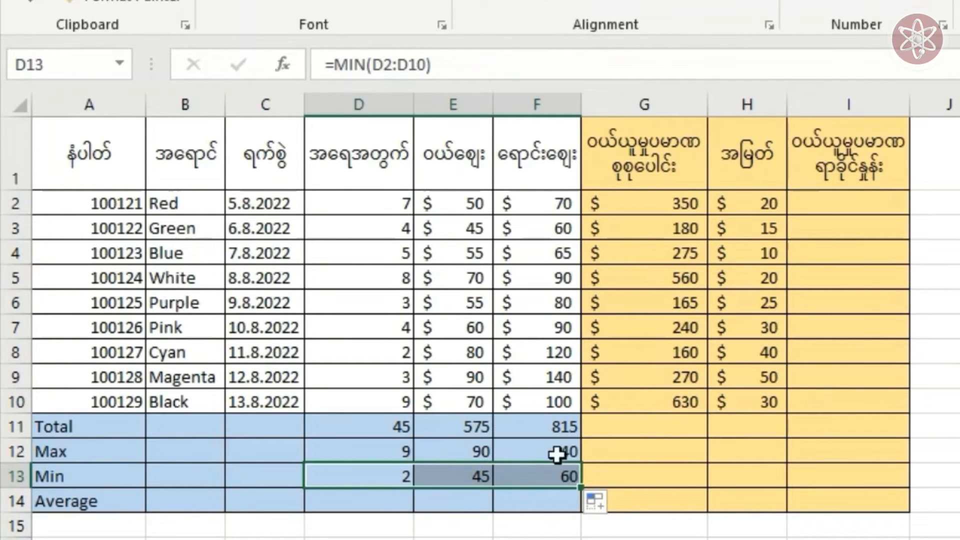
Check the selling prices in column F and look up the average formula in the Word list before returning to Excel
{"action": "left_click", "coordinate": [548, 377]}
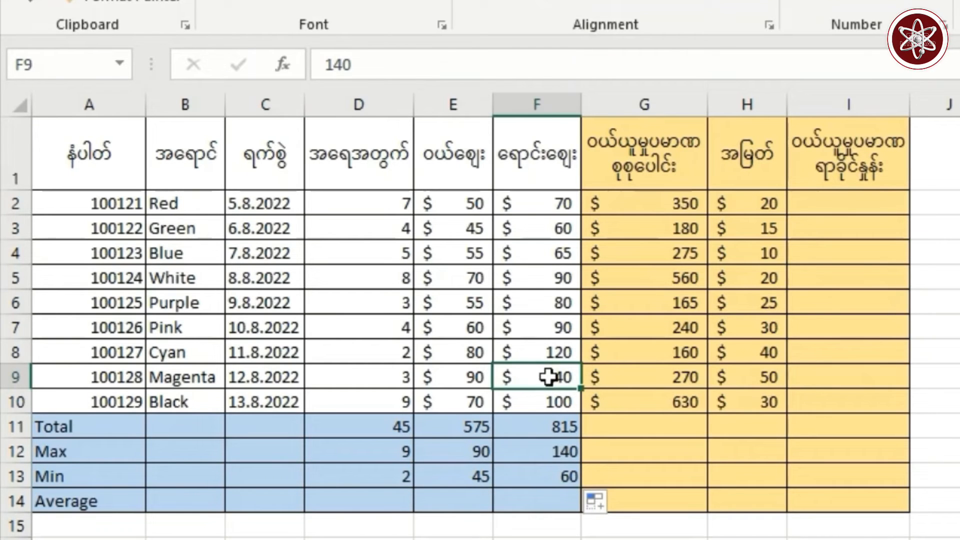
{"action": "left_click", "coordinate": [539, 408]}
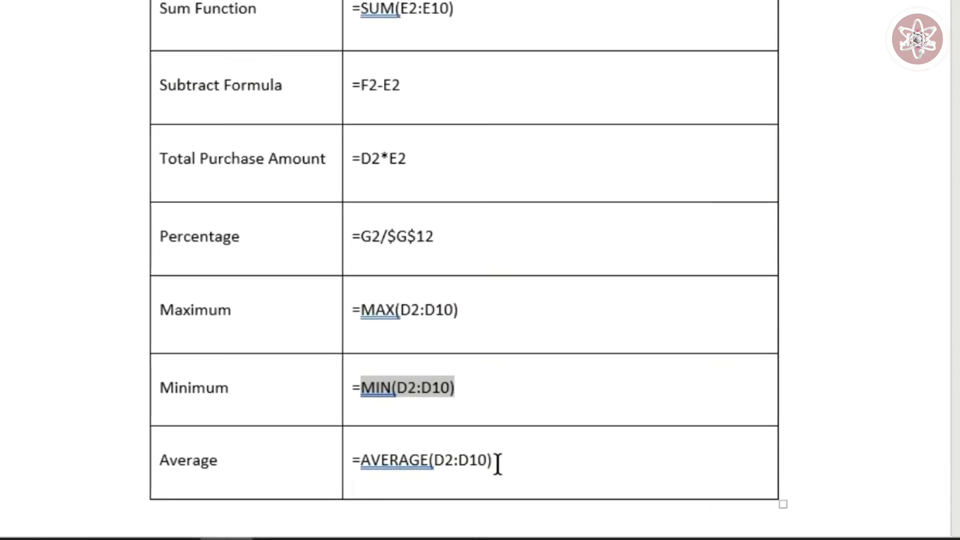
{"action": "mouse_move", "coordinate": [231, 532]}
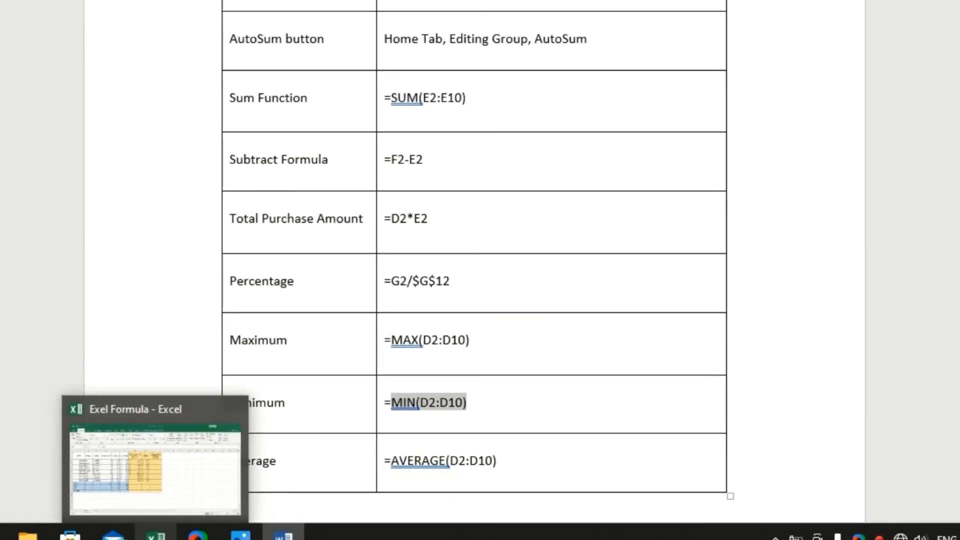
{"action": "left_click", "coordinate": [231, 532]}
Calculate the average quantity in D14 with the formula =AVERAGE(D2:D10) and fill it across to F14
{"action": "left_click", "coordinate": [212, 377]}
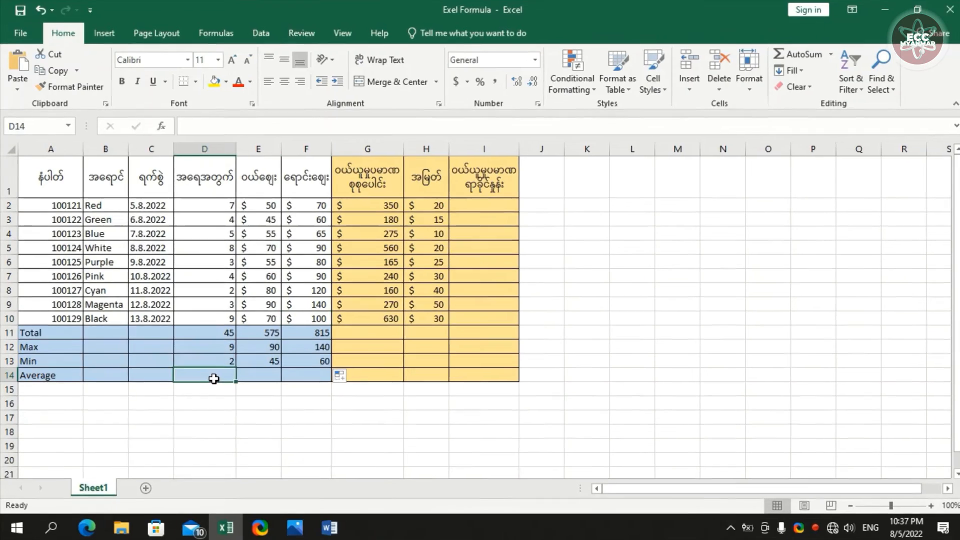
{"action": "type", "text": "="}
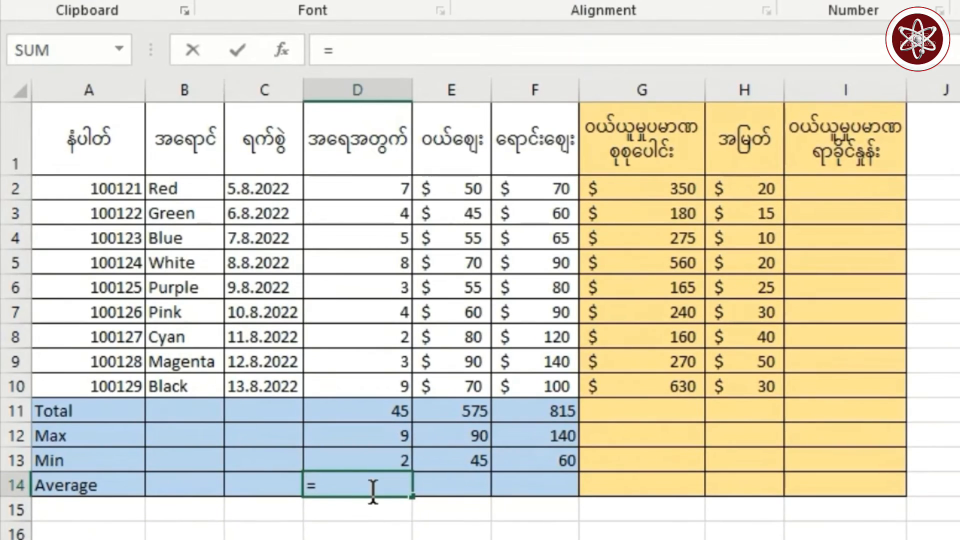
{"action": "type", "text": "AVERAGE"}
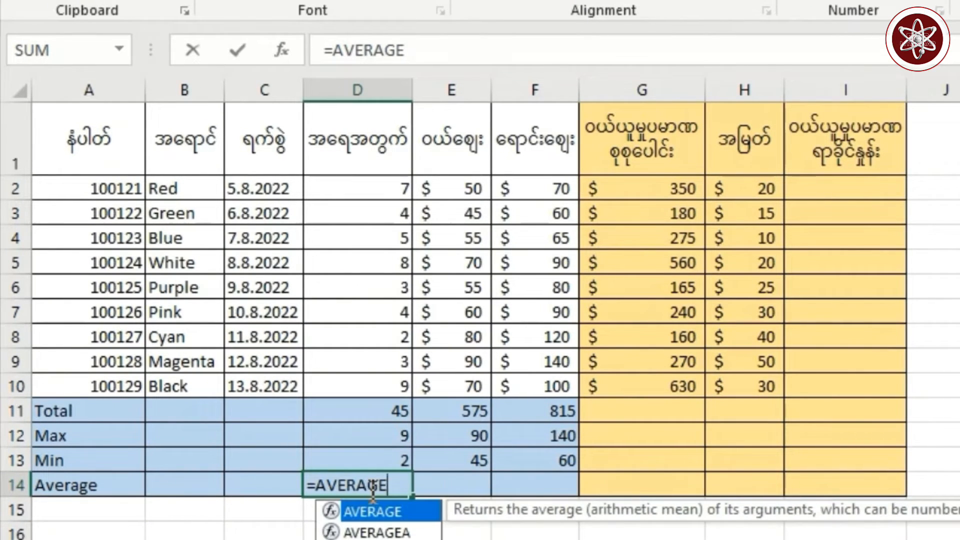
{"action": "type", "text": "("}
{"action": "left_click", "coordinate": [386, 188]}
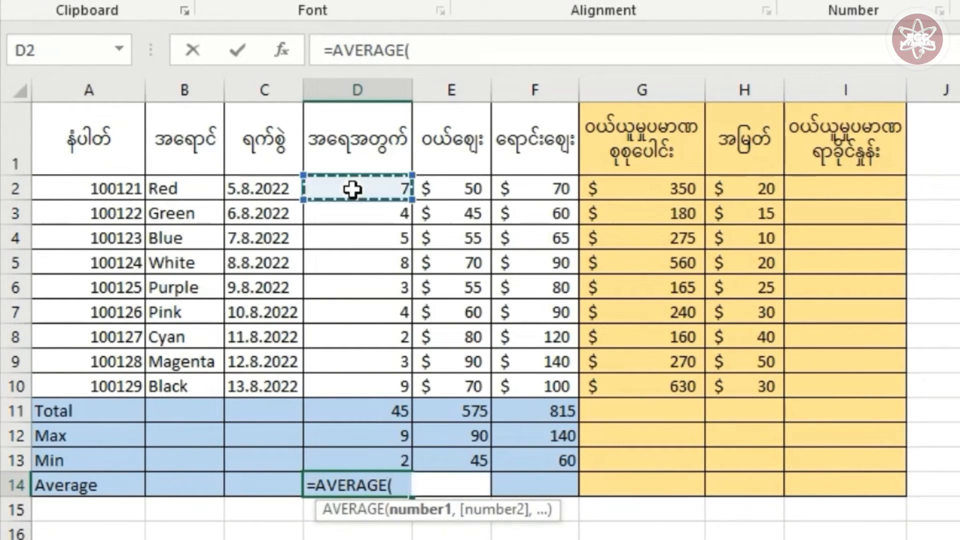
{"action": "type", "text": ":"}
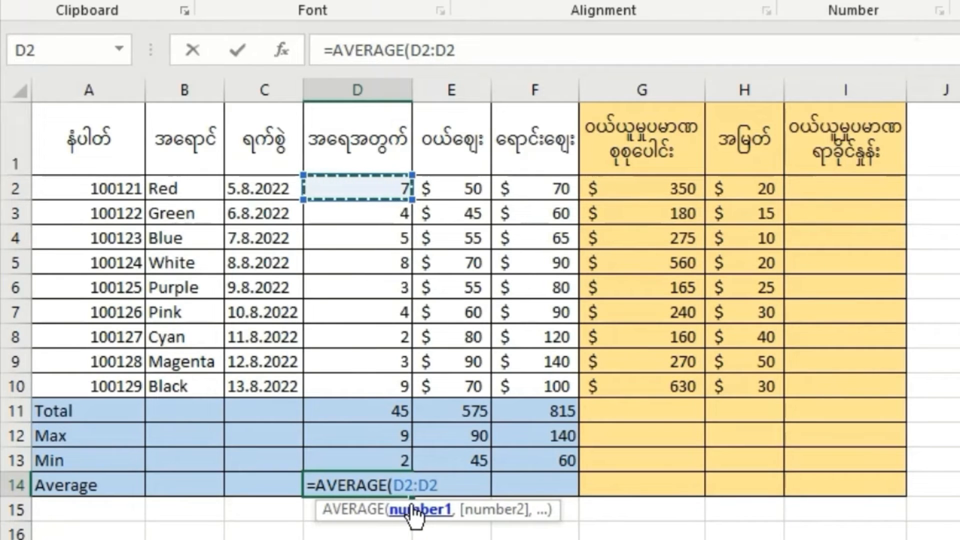
{"action": "key", "text": "BackSpace"}
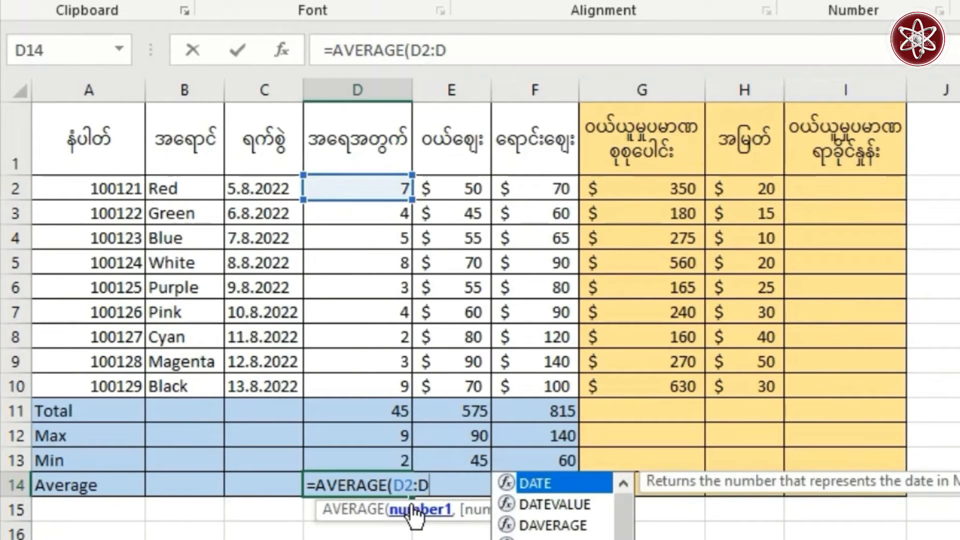
{"action": "type", "text": "10)"}
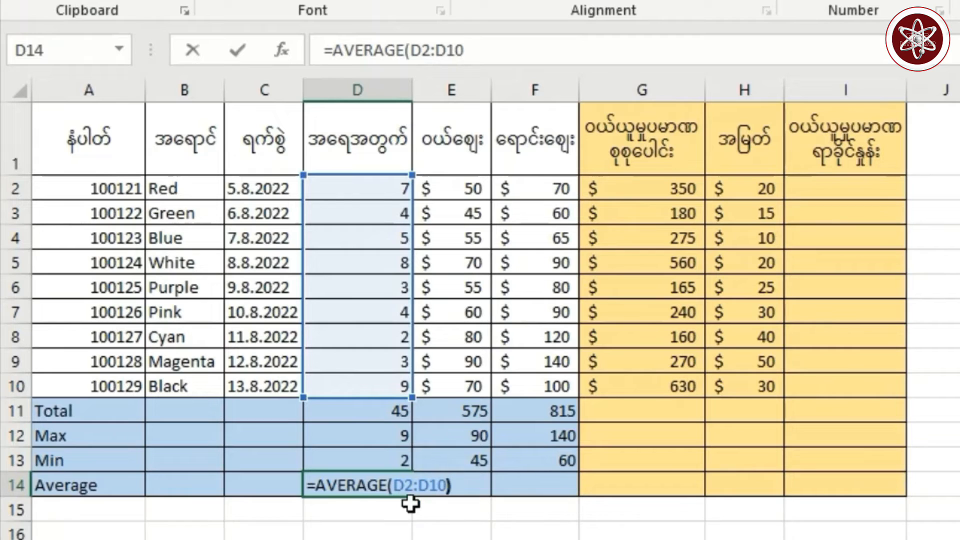
{"action": "key", "text": "Return"}
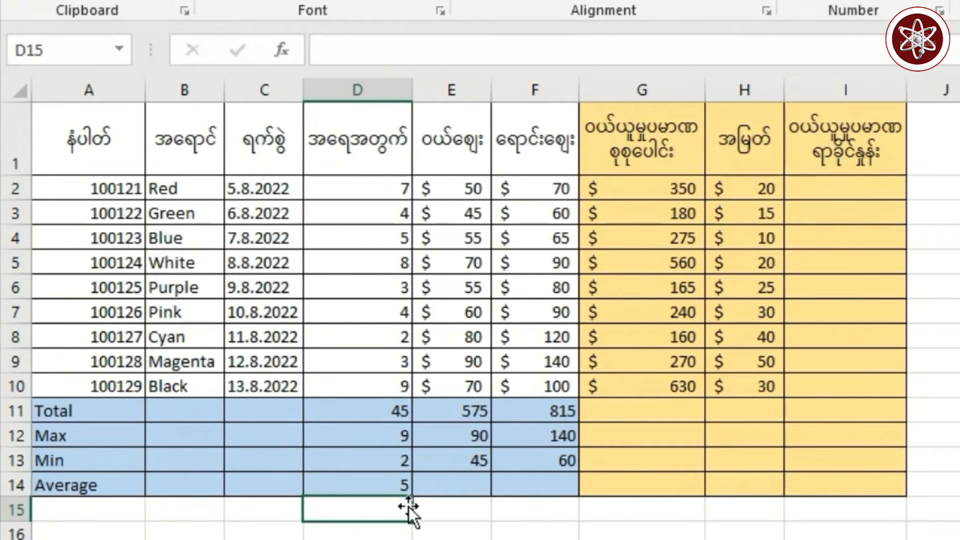
{"action": "left_click", "coordinate": [398, 488]}
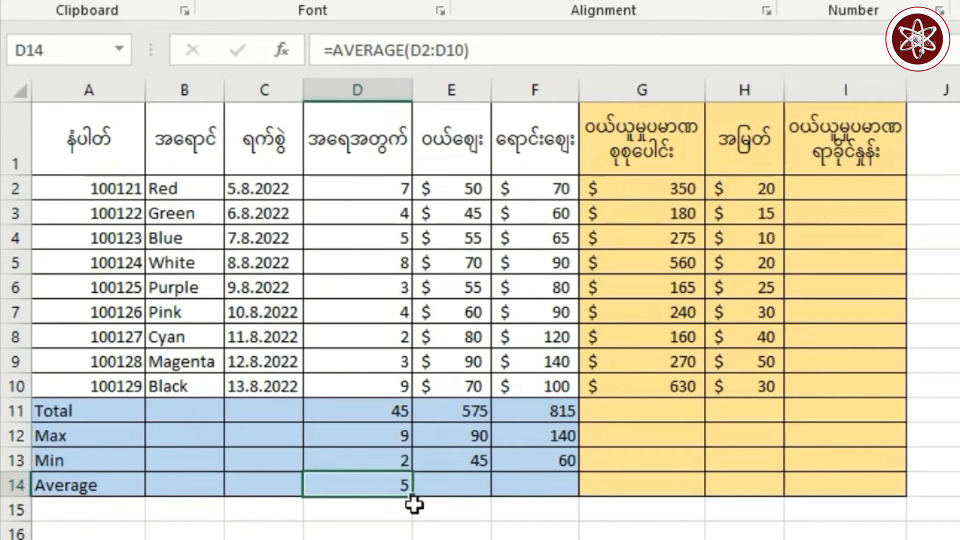
{"action": "left_click_drag", "start_coordinate": [411, 497], "coordinate": [568, 484]}
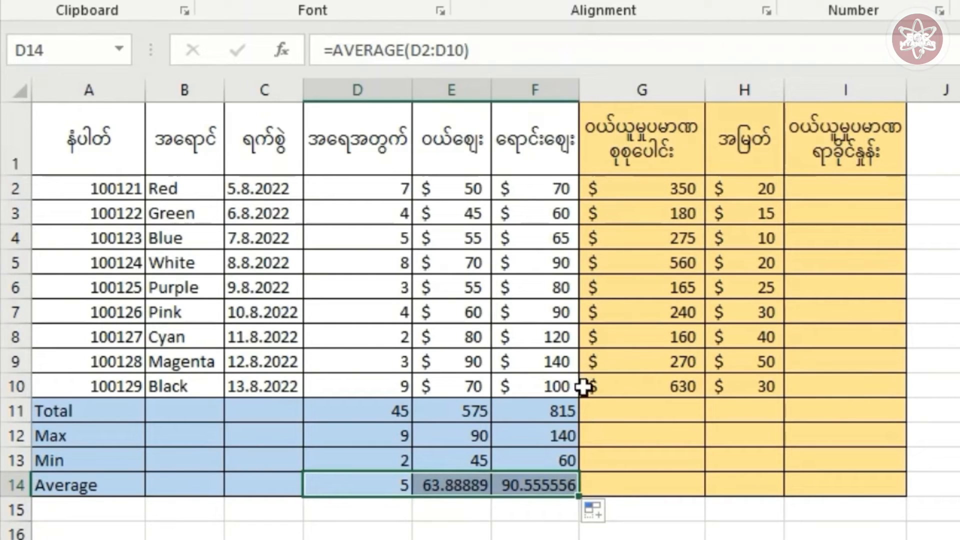
Fill the total formula from F11 across to H11 for the purchase total and profit columns
{"action": "key", "text": "Up"}
{"action": "key", "text": "Up"}
{"action": "key", "text": "Up"}
{"action": "key", "text": "Right"}
{"action": "key", "text": "Right"}
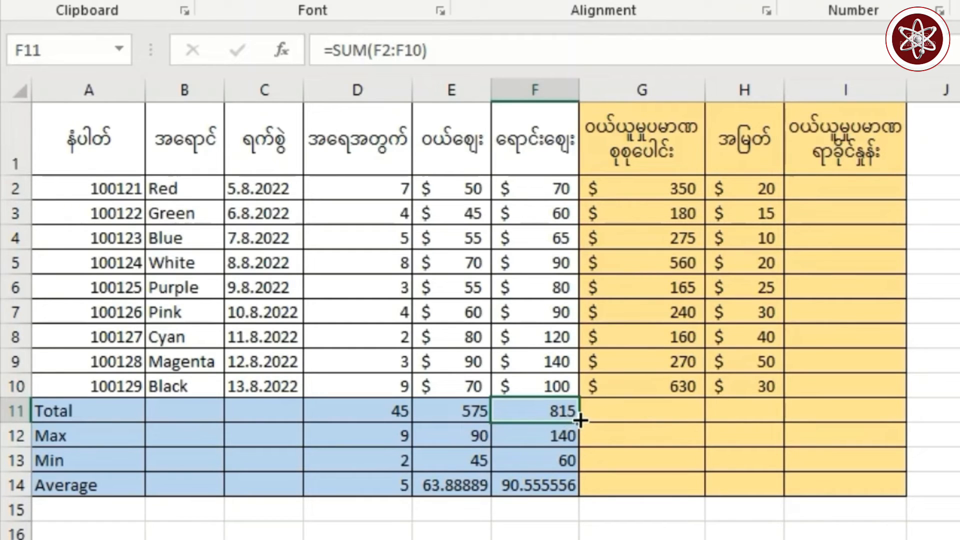
{"action": "left_click_drag", "start_coordinate": [627, 412], "coordinate": [778, 421]}
Fill the maximum, minimum and average formulas in F12, F13 and F14 across to column H
{"action": "left_click", "coordinate": [562, 434]}
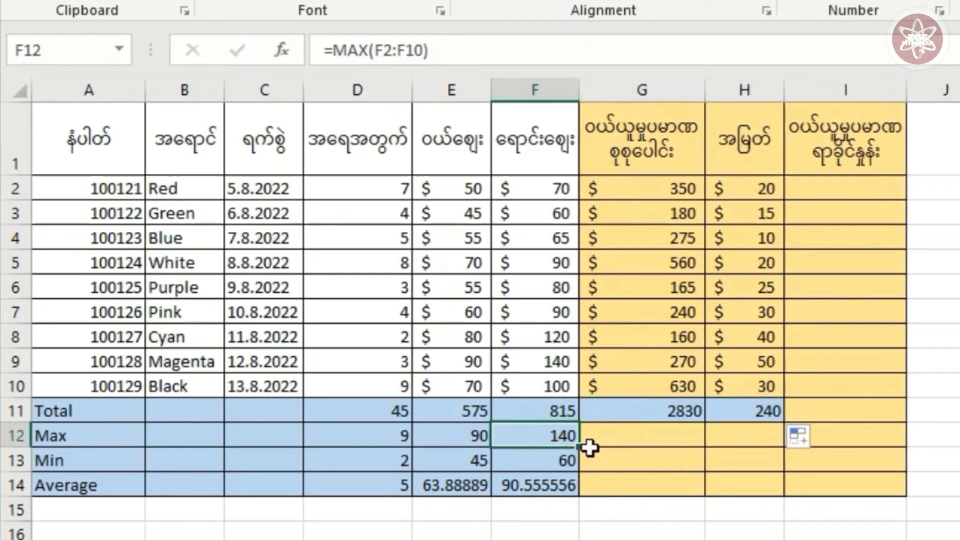
{"action": "left_click_drag", "start_coordinate": [589, 448], "coordinate": [779, 436]}
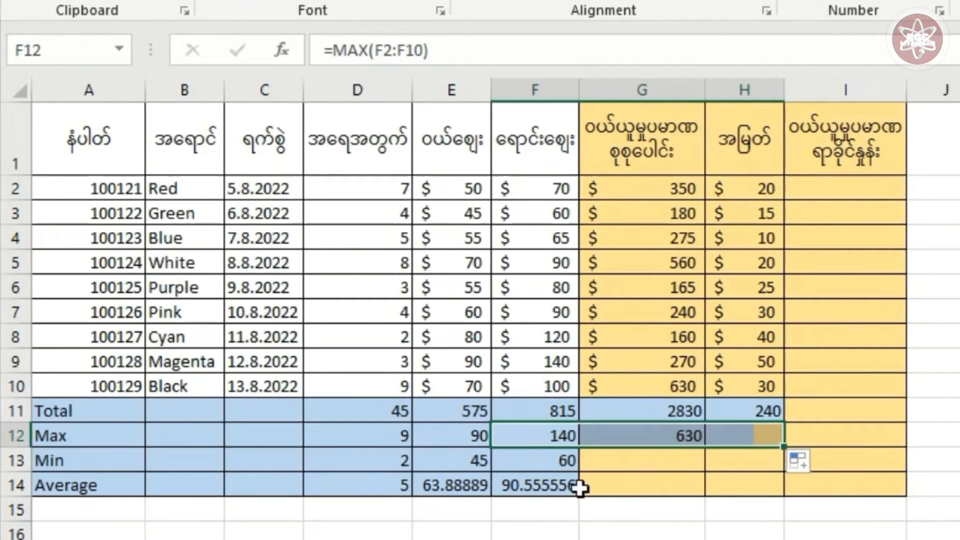
{"action": "left_click", "coordinate": [470, 462]}
{"action": "left_click", "coordinate": [505, 462]}
{"action": "left_click_drag", "start_coordinate": [579, 472], "coordinate": [777, 463]}
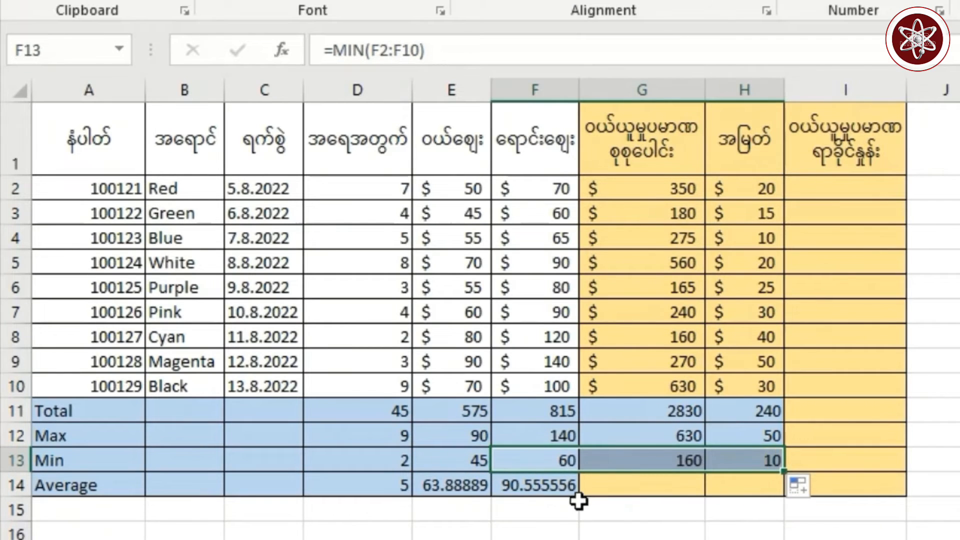
{"action": "left_click", "coordinate": [576, 494]}
{"action": "left_click_drag", "start_coordinate": [579, 496], "coordinate": [772, 487]}
Examine the profit formula in H2 against the quantity, purchase price, selling price and purchase total in row 2
{"action": "left_click", "coordinate": [743, 210]}
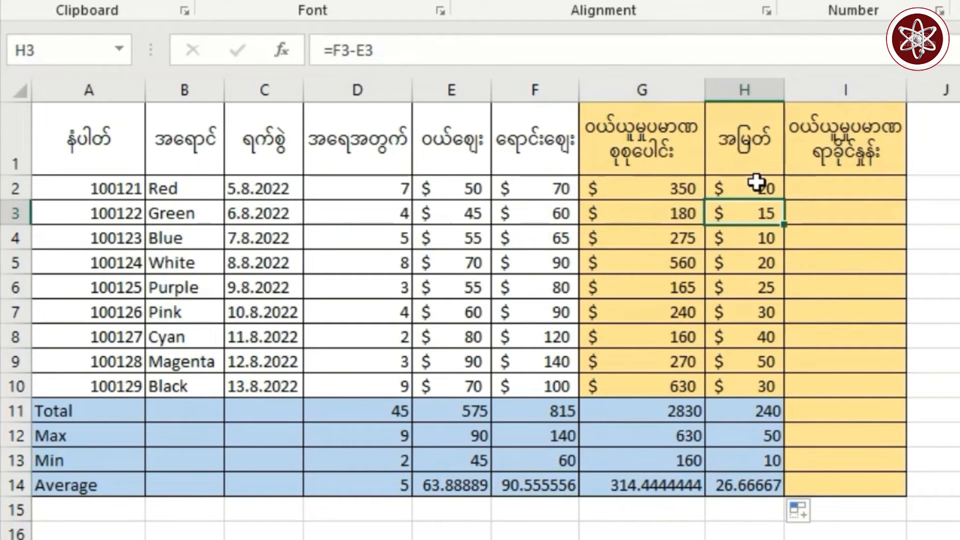
{"action": "left_click", "coordinate": [756, 183]}
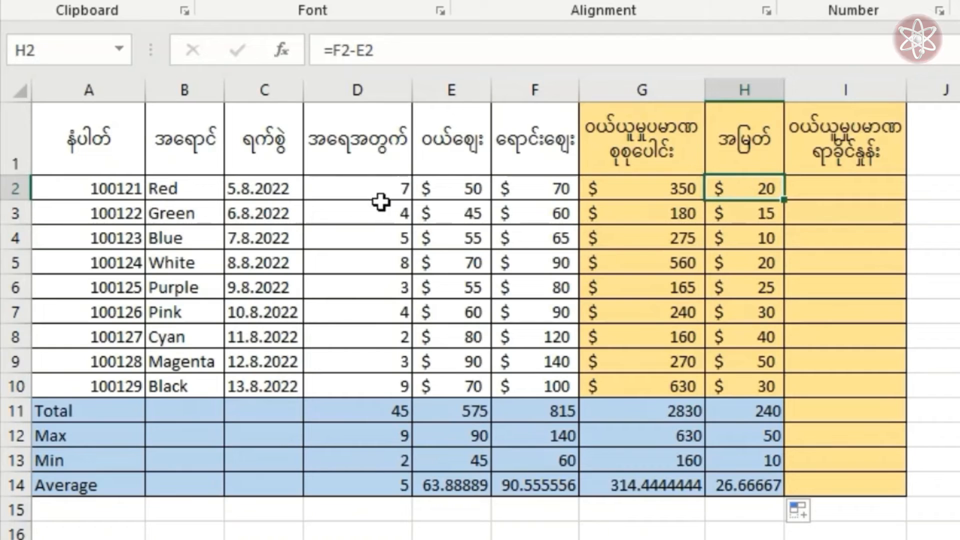
{"action": "left_click", "coordinate": [547, 192]}
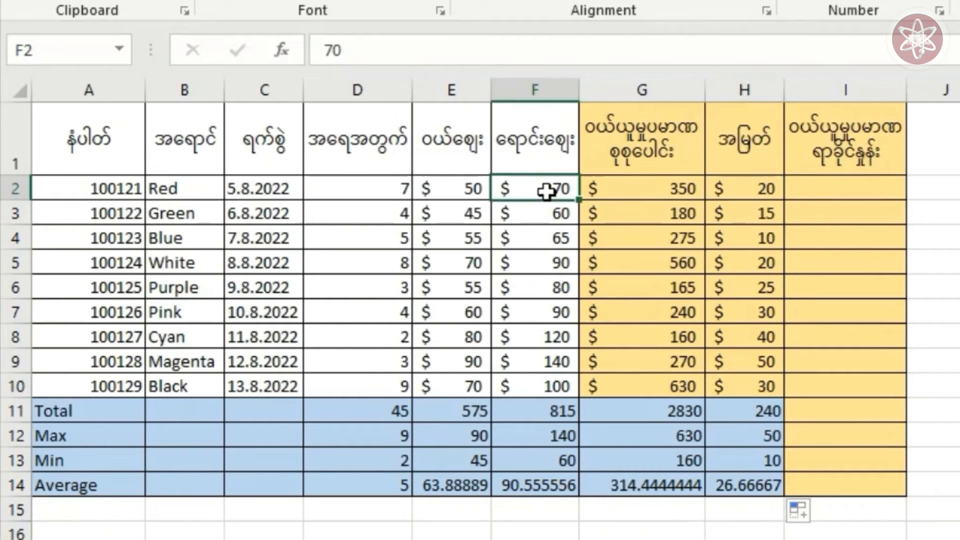
{"action": "left_click", "coordinate": [467, 189]}
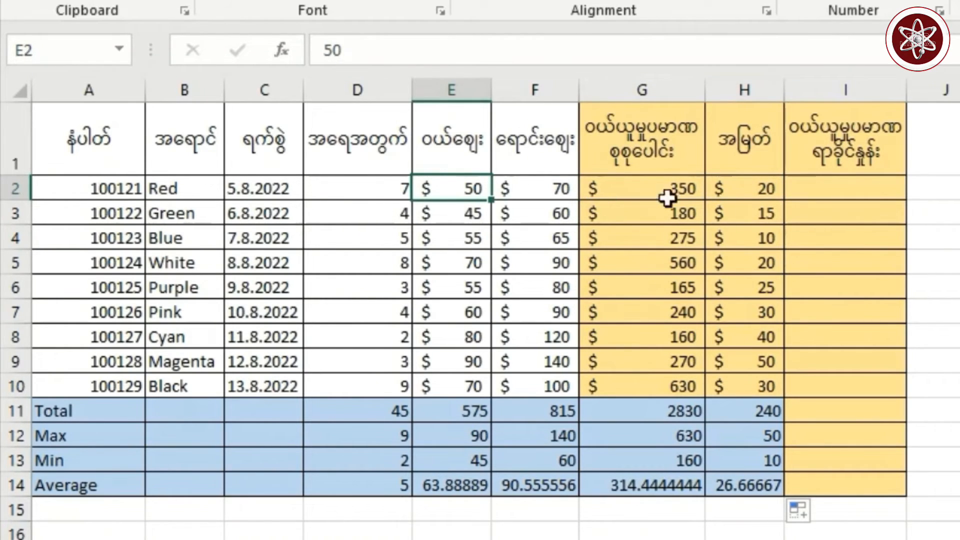
{"action": "left_click", "coordinate": [734, 188]}
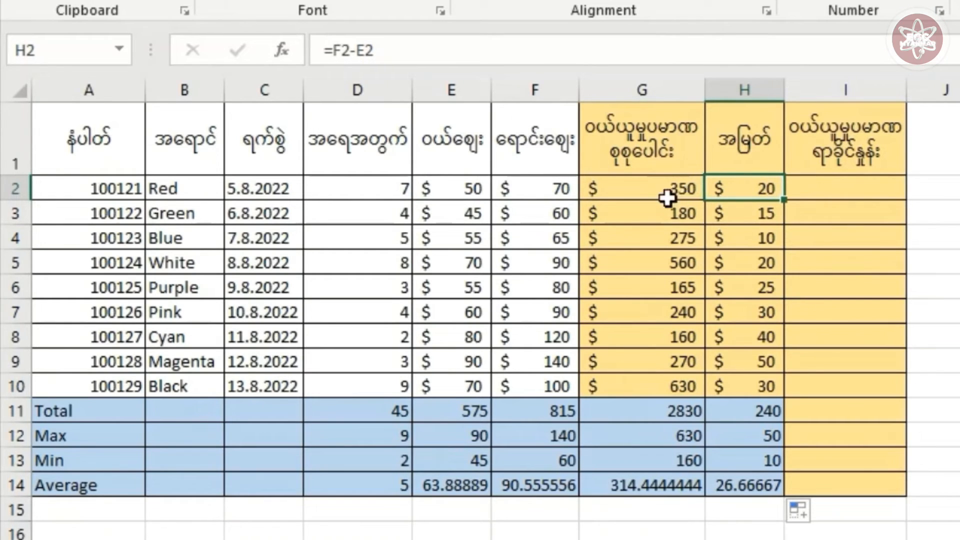
{"action": "left_click", "coordinate": [344, 181]}
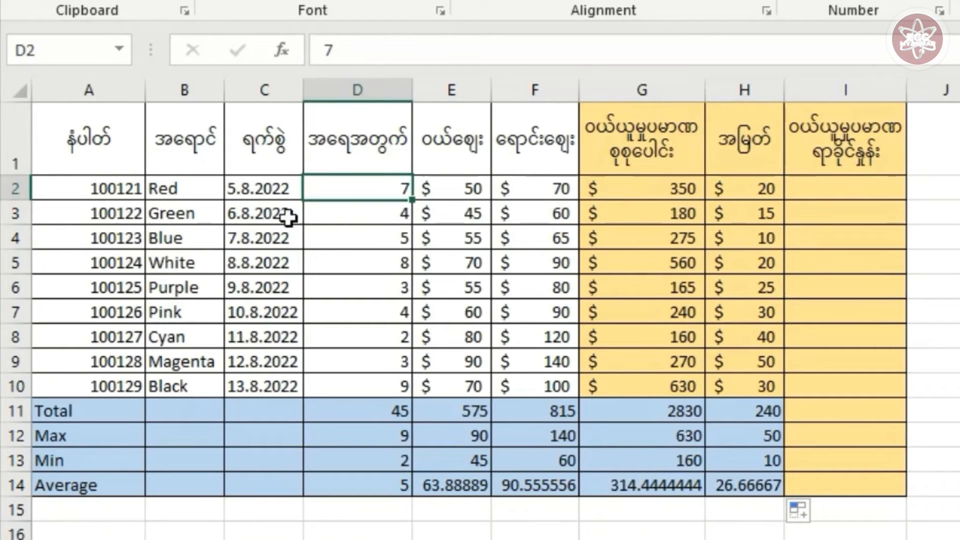
{"action": "left_click", "coordinate": [556, 186]}
{"action": "left_click", "coordinate": [379, 184]}
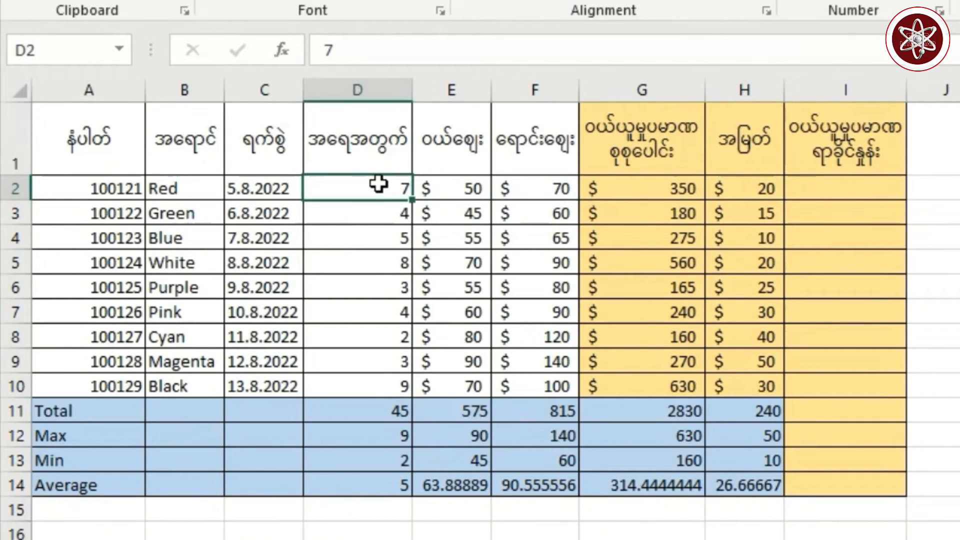
{"action": "left_click", "coordinate": [540, 185]}
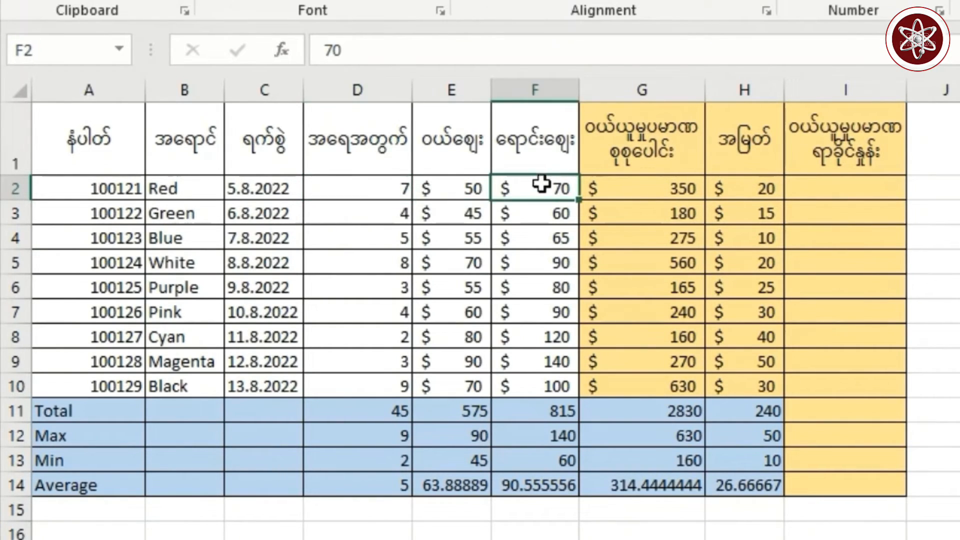
{"action": "left_click", "coordinate": [639, 185]}
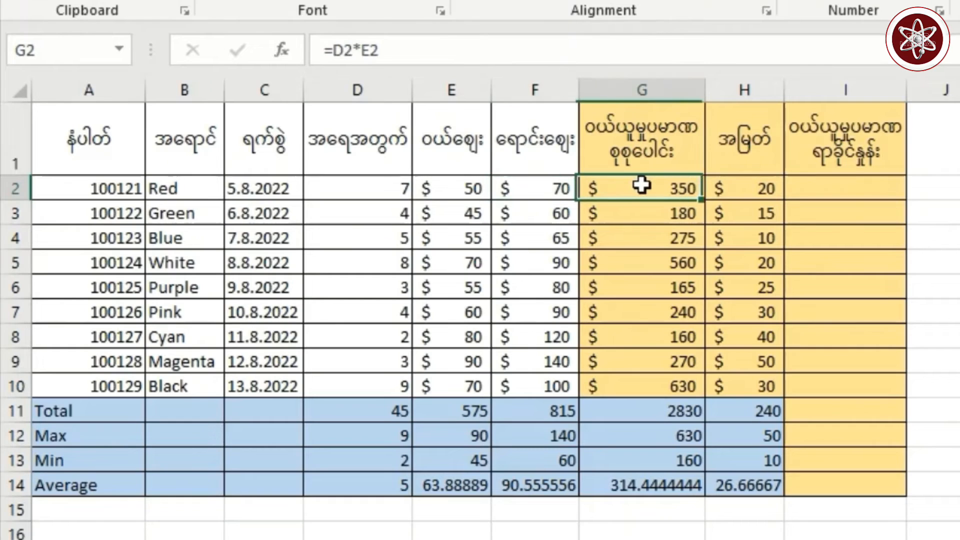
Replace the profit formula in H2 with =F2*D2-G2 to account for the quantity sold
{"action": "double_click", "coordinate": [769, 188]}
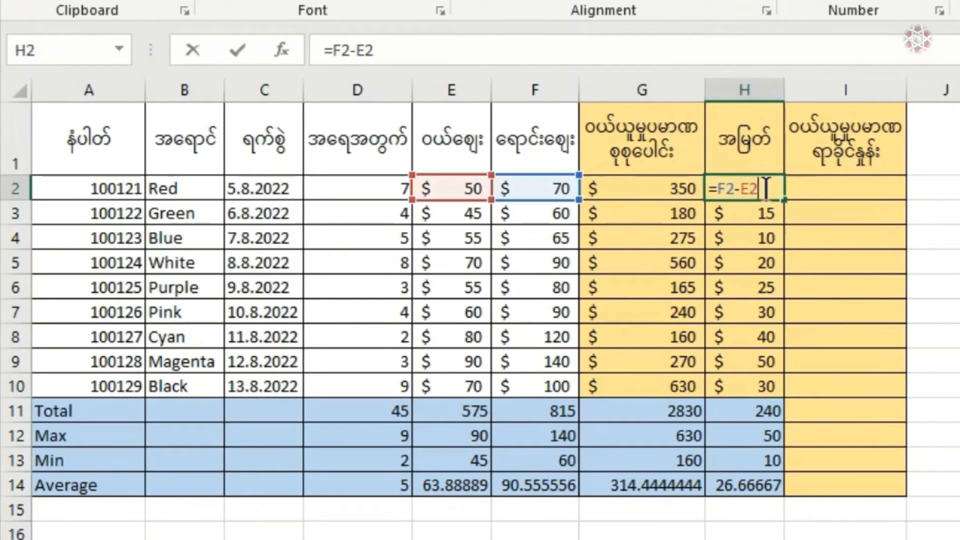
{"action": "key", "text": "BackSpace"}
{"action": "key", "text": "BackSpace"}
{"action": "key", "text": "BackSpace"}
{"action": "key", "text": "BackSpace"}
{"action": "key", "text": "BackSpace"}
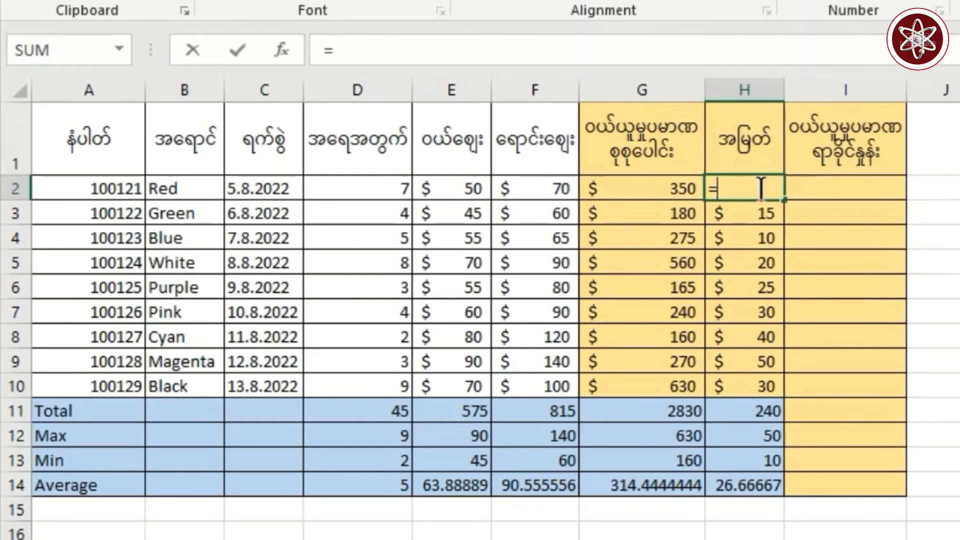
{"action": "left_click", "coordinate": [534, 189]}
{"action": "type", "text": "*"}
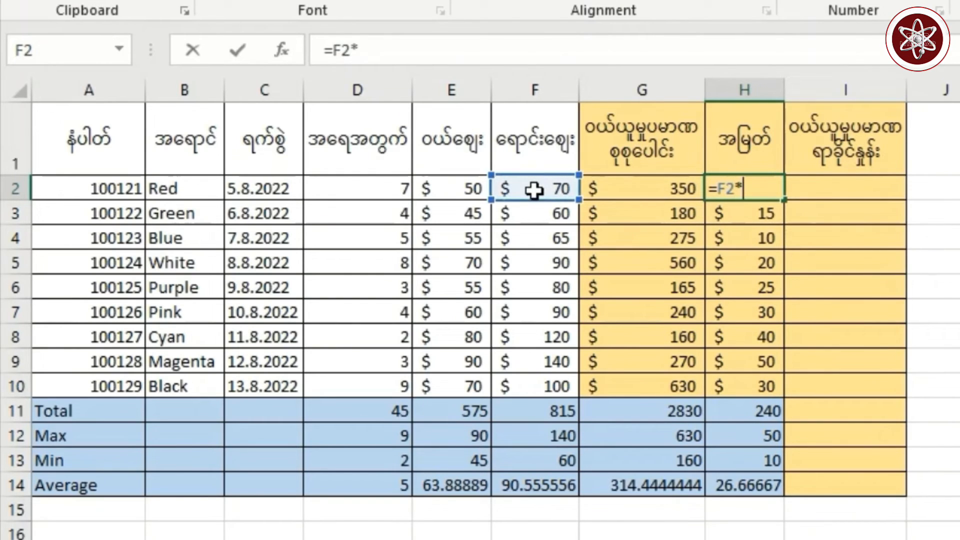
{"action": "left_click", "coordinate": [380, 189]}
{"action": "type", "text": "-"}
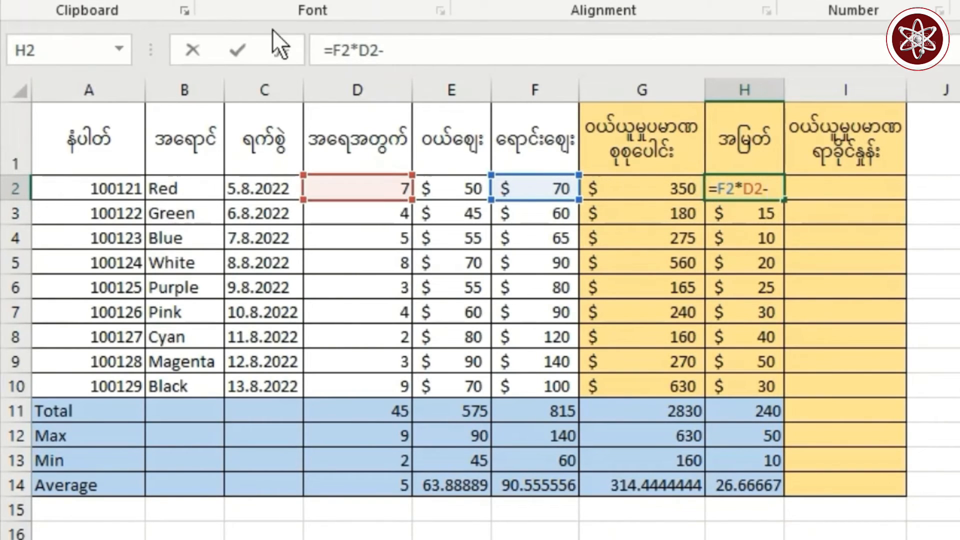
{"action": "left_click", "coordinate": [659, 191]}
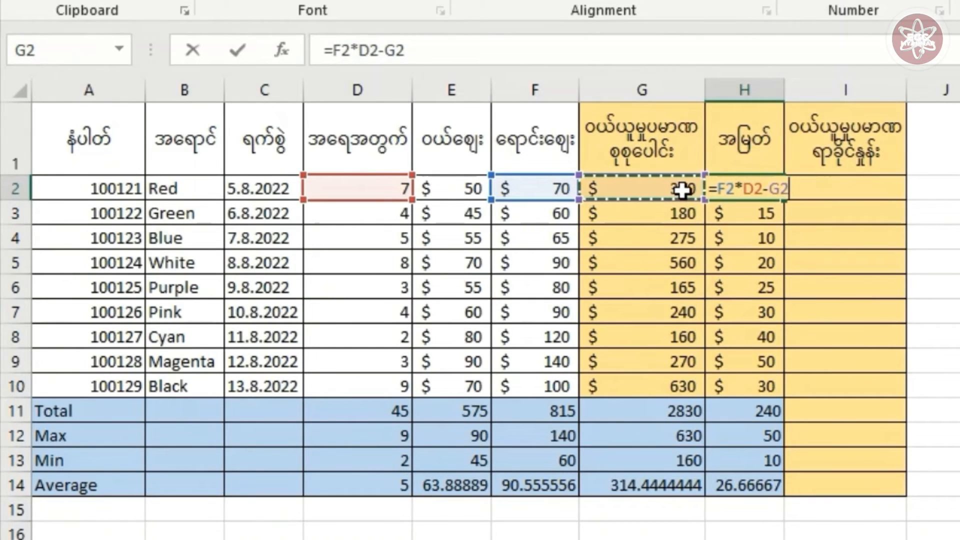
{"action": "key", "text": "Return"}
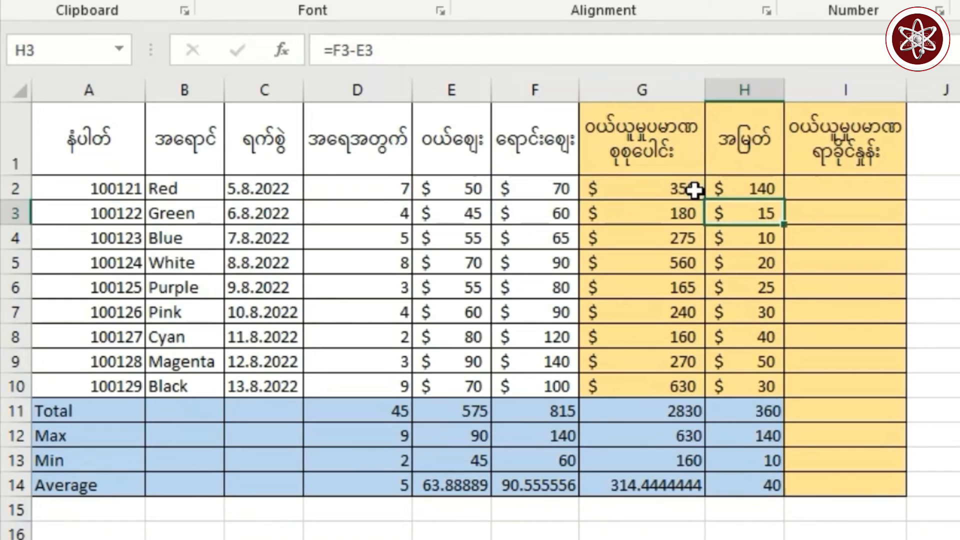
Review the revised profit formula in H2 alongside the purchase total, purchase price and quantity in row 2
{"action": "left_click", "coordinate": [762, 188]}
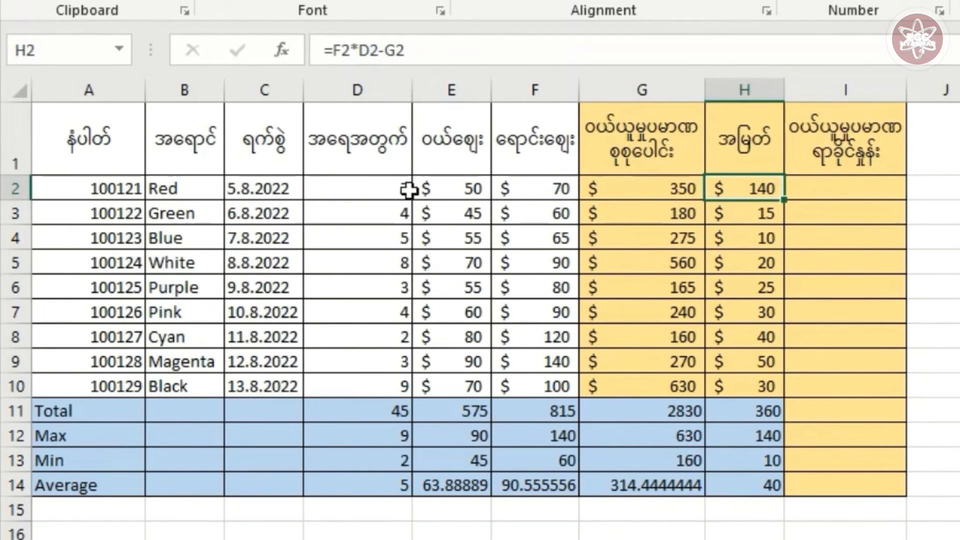
{"action": "left_click", "coordinate": [649, 188]}
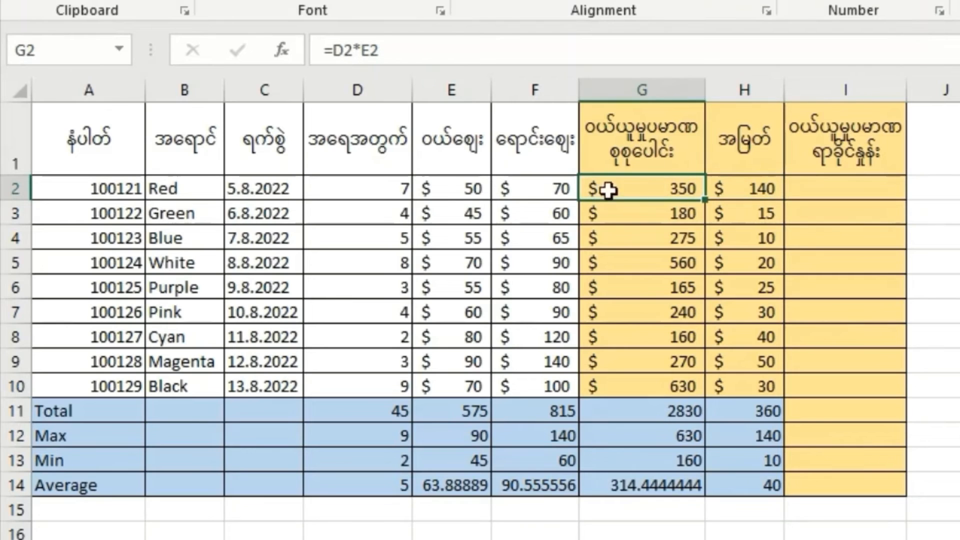
{"action": "left_click", "coordinate": [464, 190]}
{"action": "left_click", "coordinate": [379, 188]}
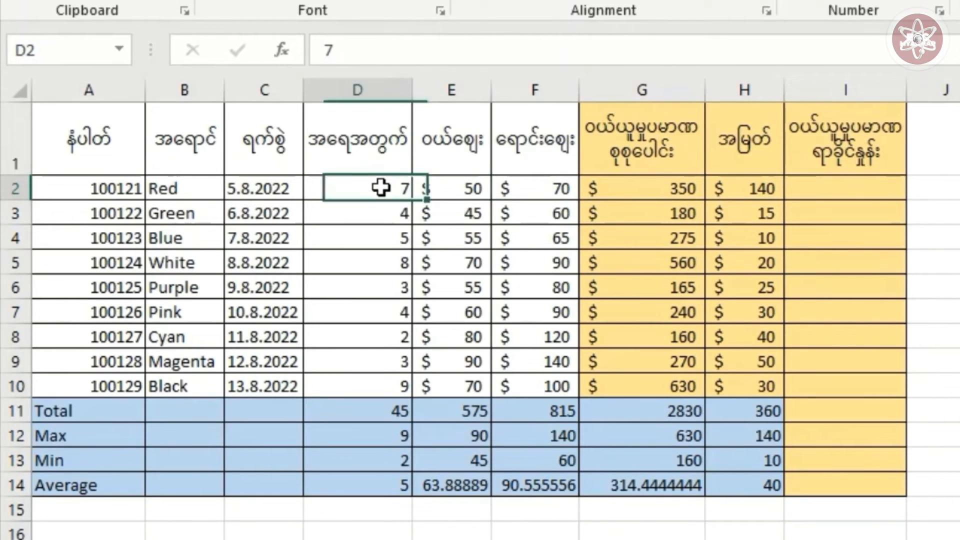
Fill the revised profit formula from H2 down through H10
{"action": "left_click", "coordinate": [614, 190]}
{"action": "left_click", "coordinate": [748, 188]}
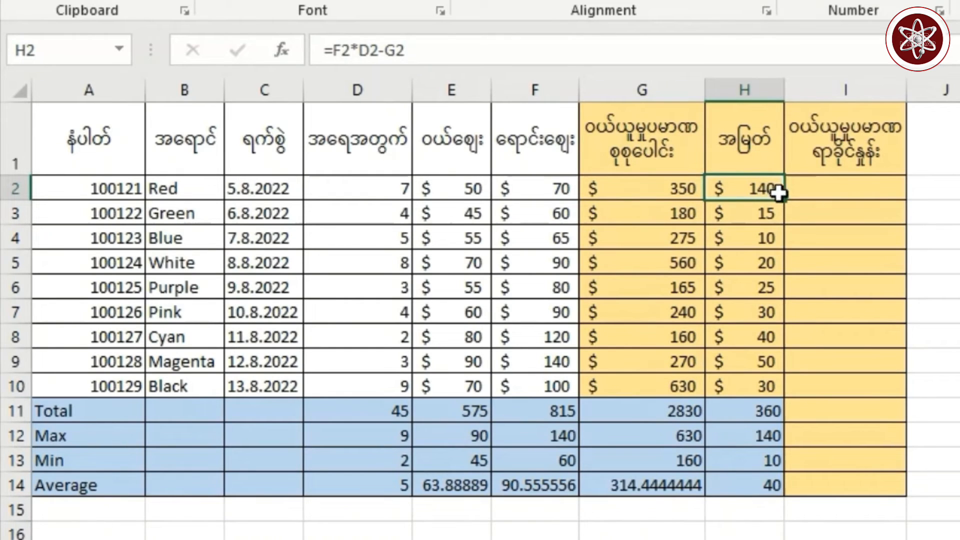
{"action": "left_click_drag", "start_coordinate": [782, 201], "coordinate": [768, 396]}
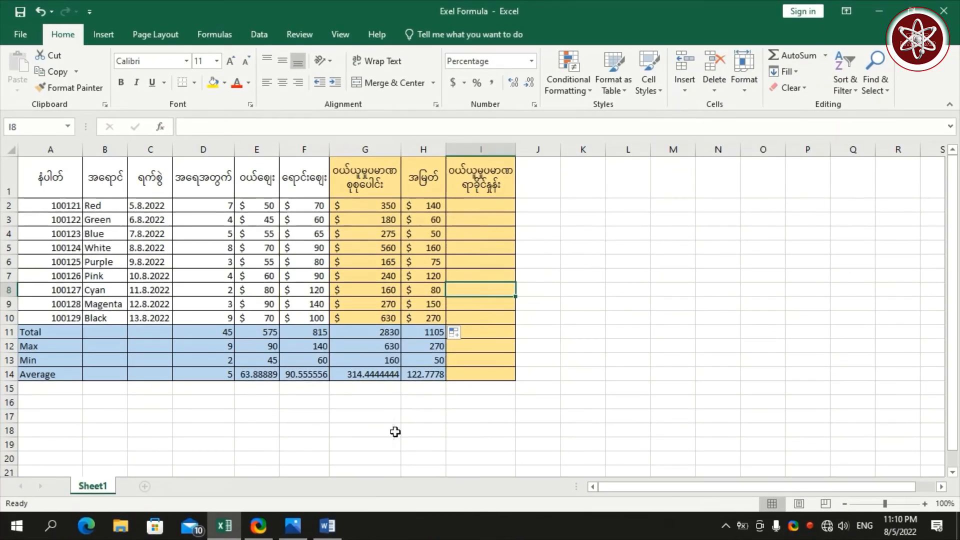
Look up the percentage formula in the Word list and examine the quantity in D2, purchase total in G2 and maximum in G12 in Excel
{"action": "left_click", "coordinate": [327, 526]}
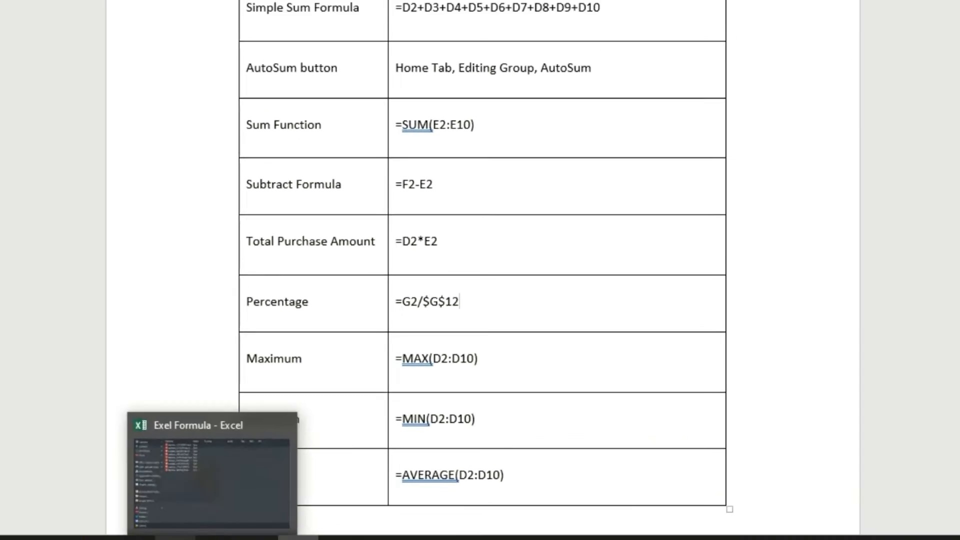
{"action": "left_click", "coordinate": [224, 525]}
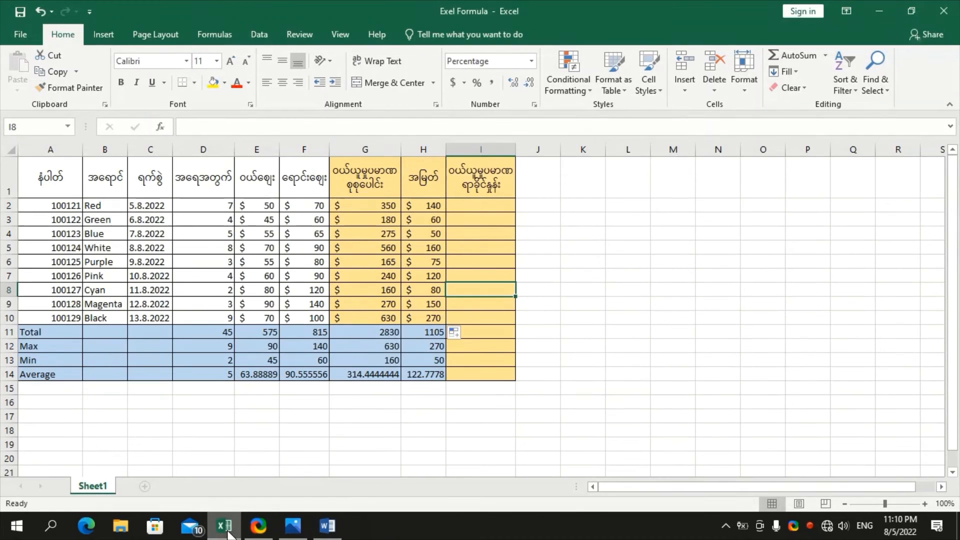
{"action": "left_click", "coordinate": [471, 207]}
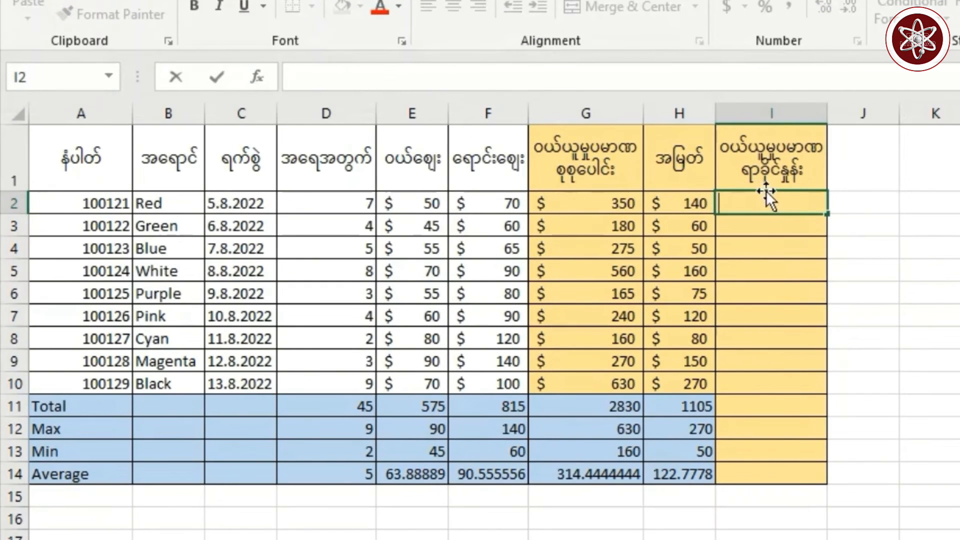
{"action": "key", "text": "F2"}
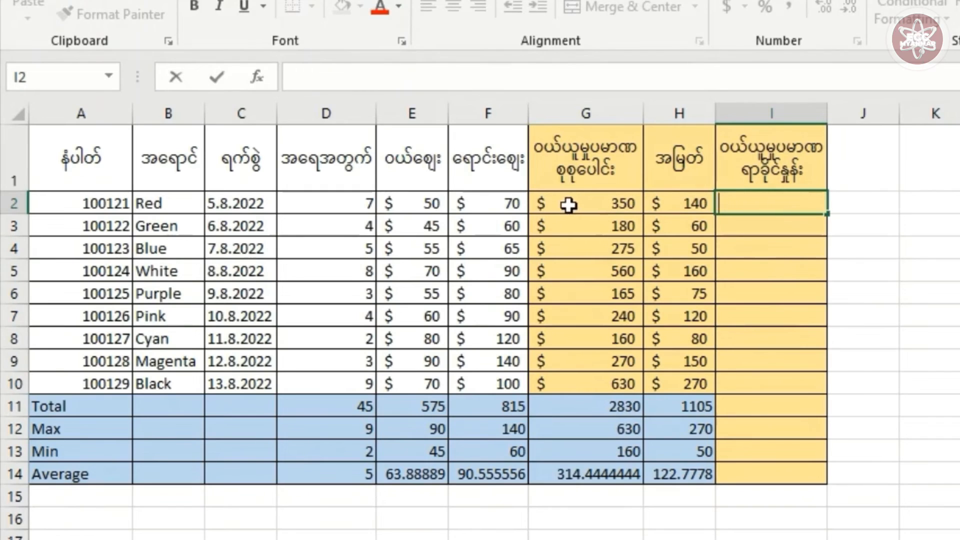
{"action": "left_click", "coordinate": [309, 200]}
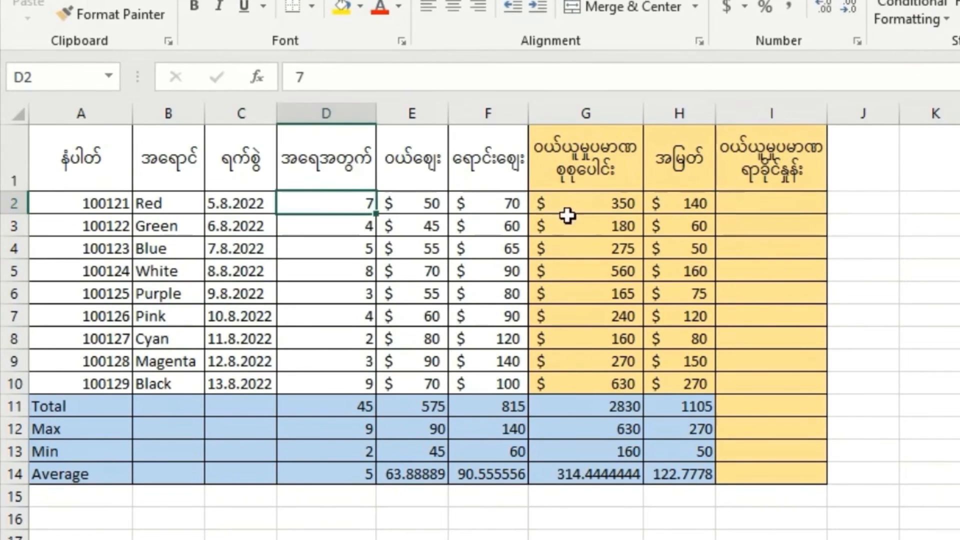
{"action": "left_click", "coordinate": [617, 203]}
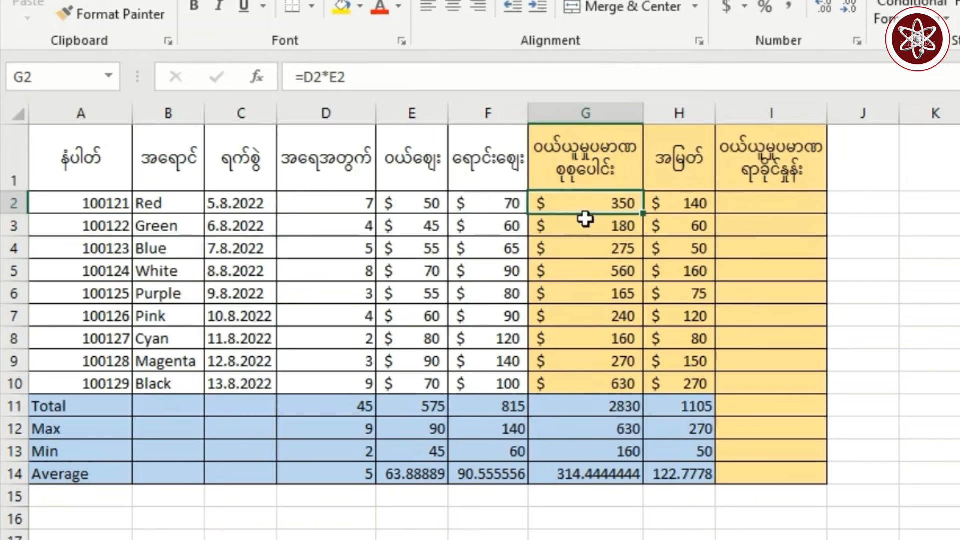
{"action": "left_click", "coordinate": [593, 433]}
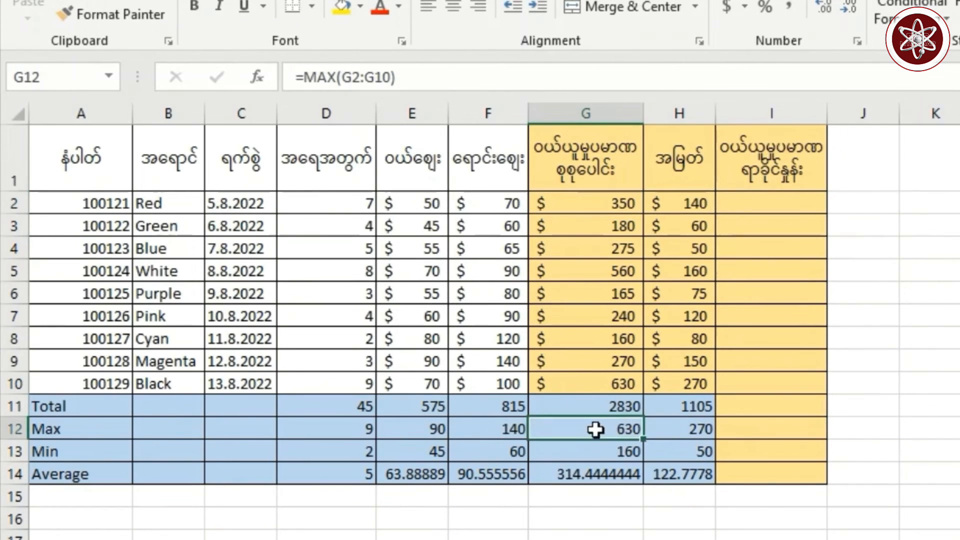
Enter =G2/$G$12 in I2 to express the purchase total as a percentage of the maximum purchase total
{"action": "left_click", "coordinate": [754, 204]}
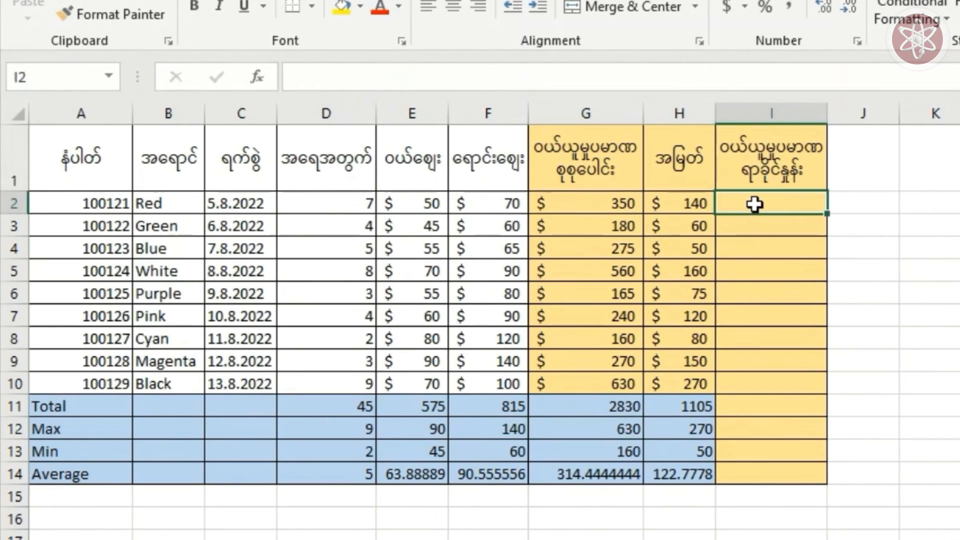
{"action": "type", "text": "="}
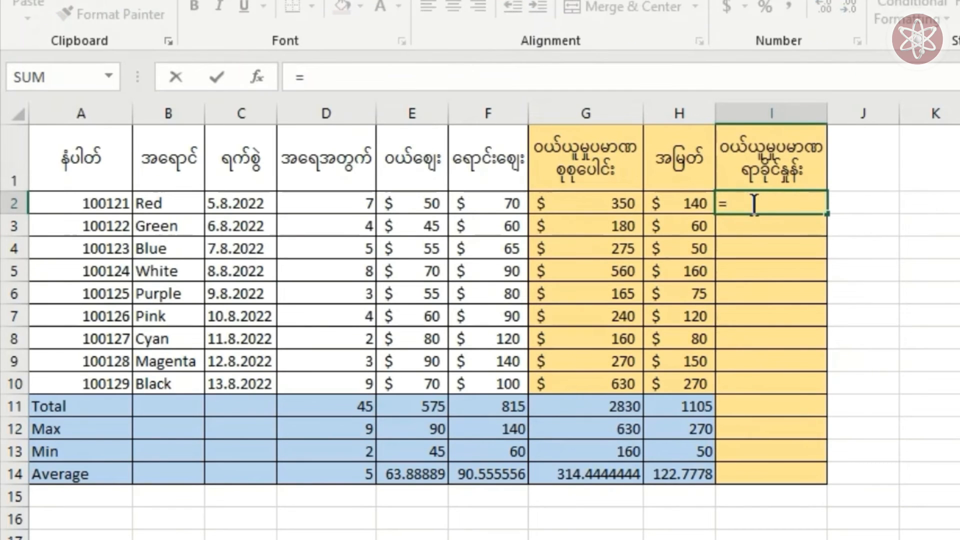
{"action": "left_click", "coordinate": [615, 205]}
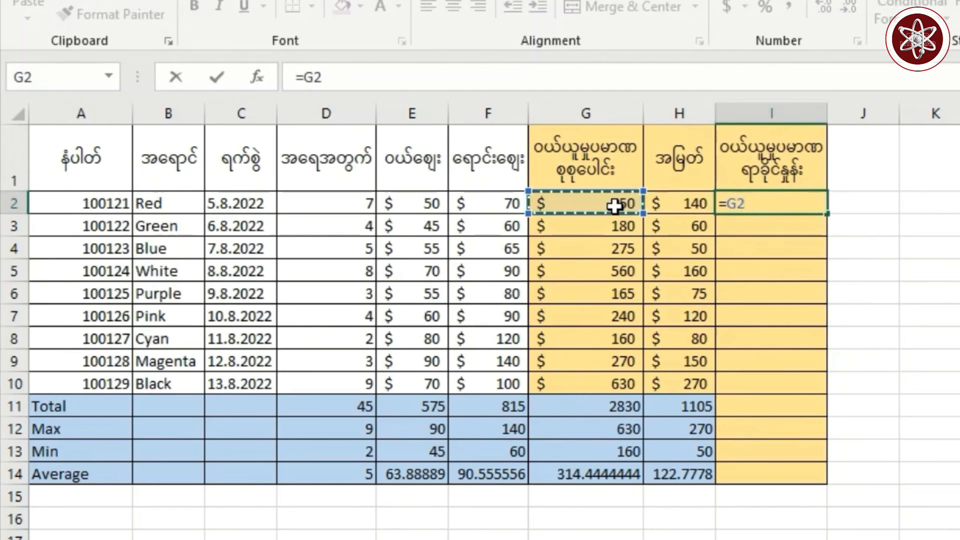
{"action": "type", "text": "/"}
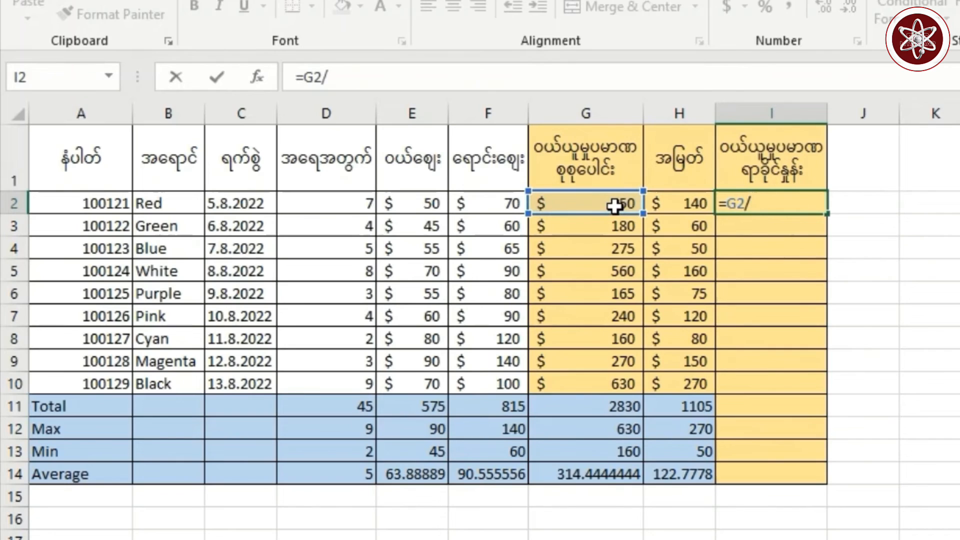
{"action": "type", "text": "$"}
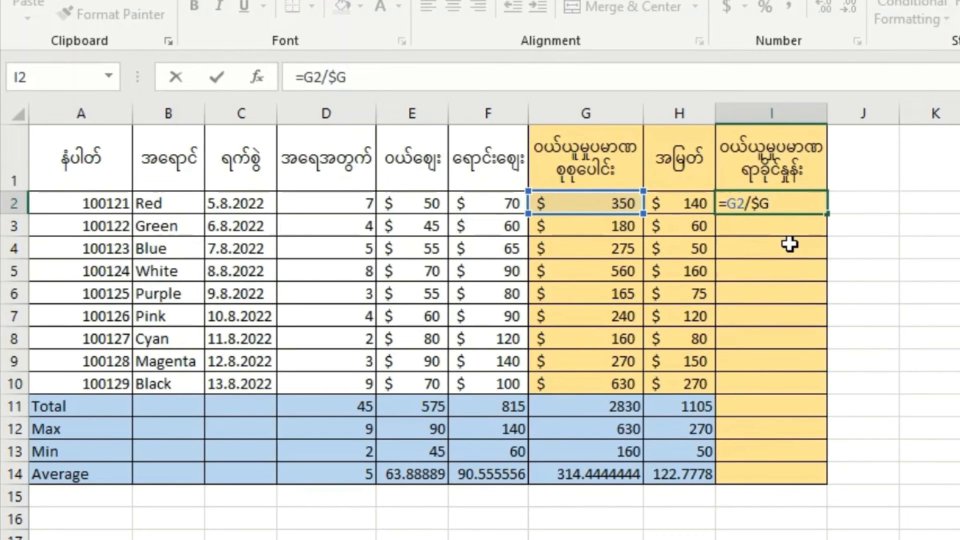
{"action": "type", "text": "G$"}
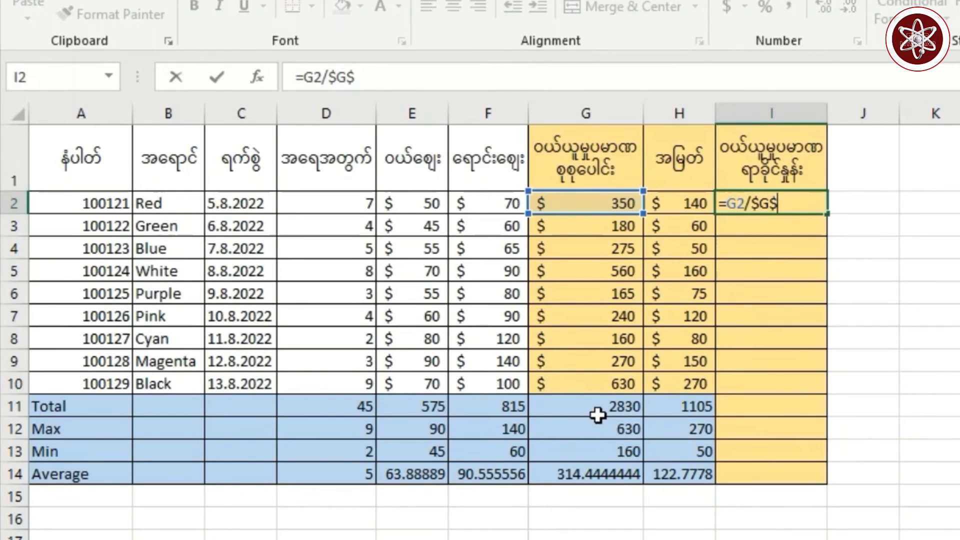
{"action": "type", "text": "12"}
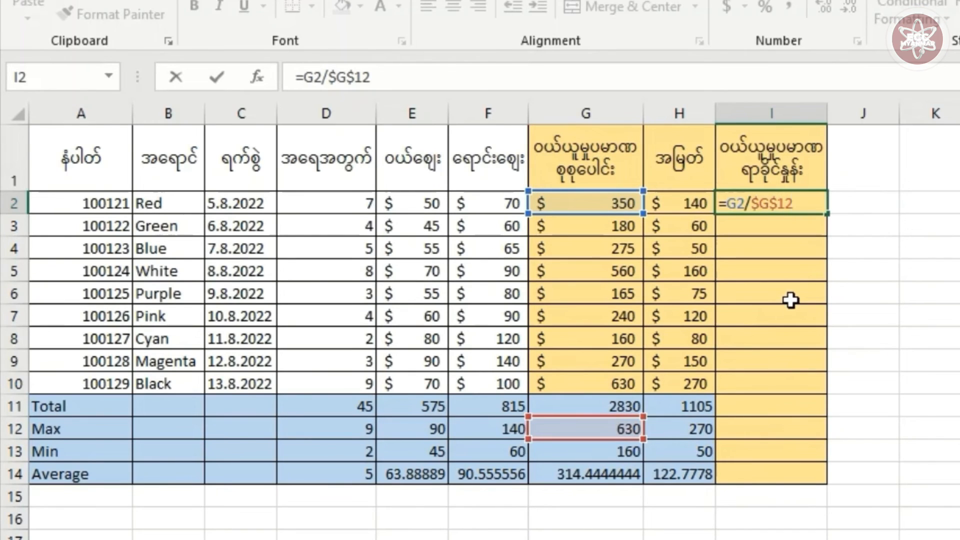
{"action": "key", "text": "Return"}
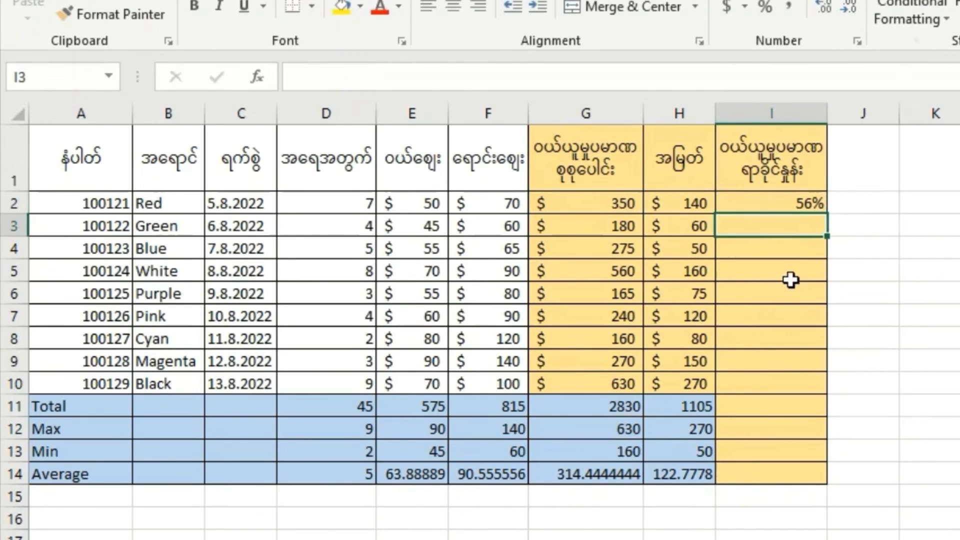
Fill the percentage formula from I2 down through I10 and check the copied formulas
{"action": "left_click", "coordinate": [793, 204]}
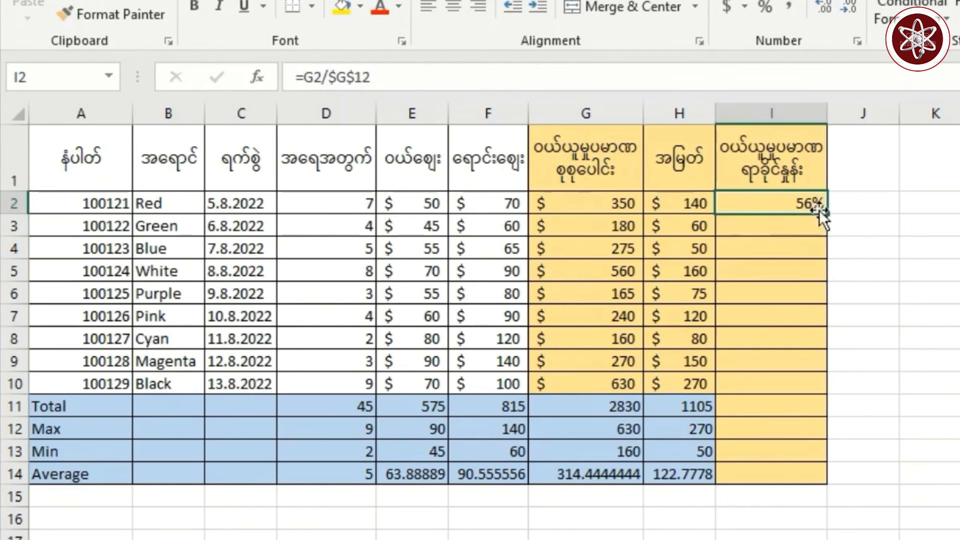
{"action": "left_click_drag", "start_coordinate": [827, 214], "coordinate": [815, 391]}
{"action": "left_click", "coordinate": [789, 270]}
{"action": "left_click", "coordinate": [782, 250]}
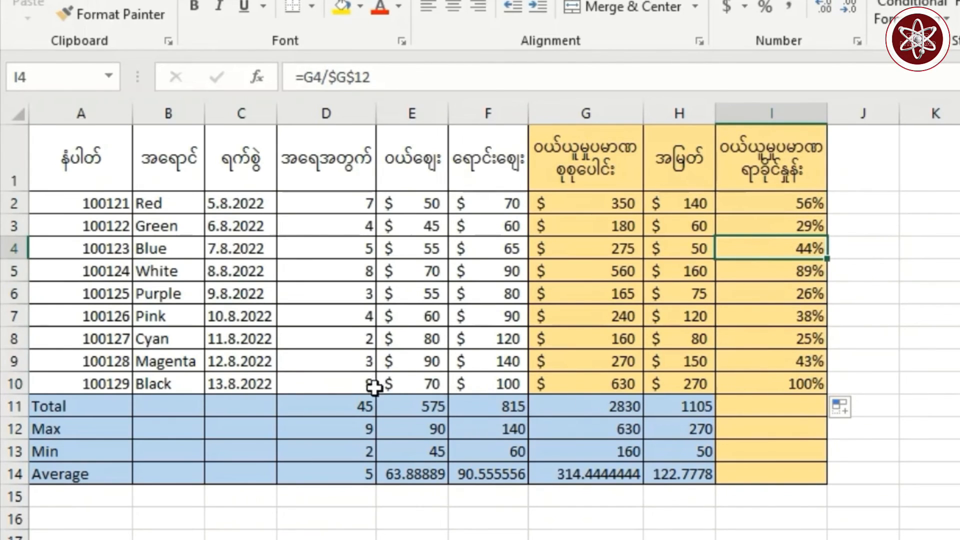
Compare the purchase percentages in column I with the quantities in D10 and D5
{"action": "left_click", "coordinate": [359, 383]}
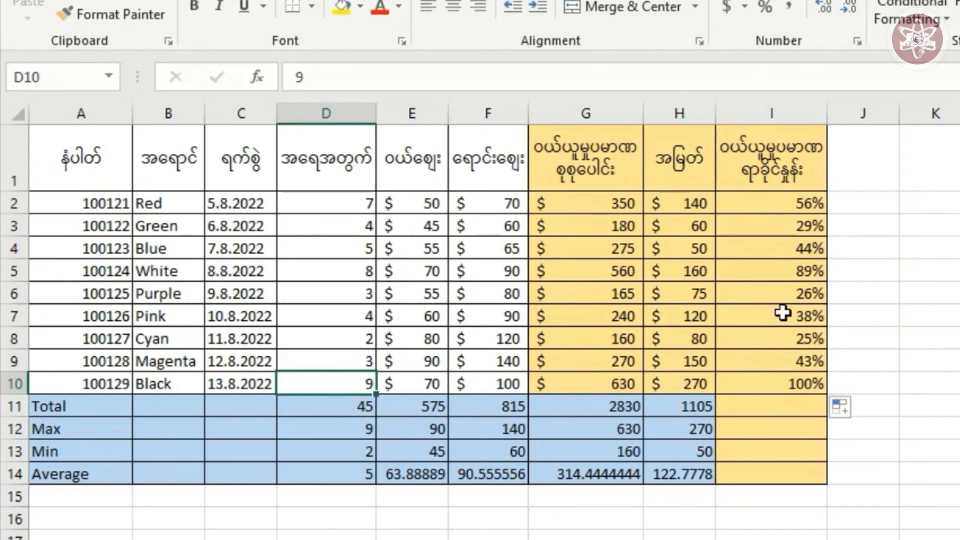
{"action": "left_click", "coordinate": [761, 280]}
{"action": "left_click", "coordinate": [353, 275]}
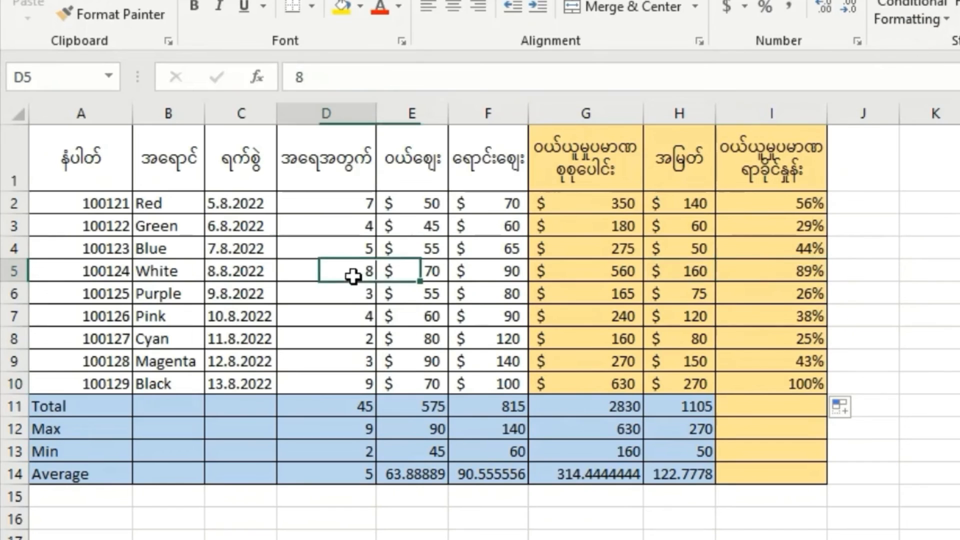
{"action": "left_click", "coordinate": [793, 272]}
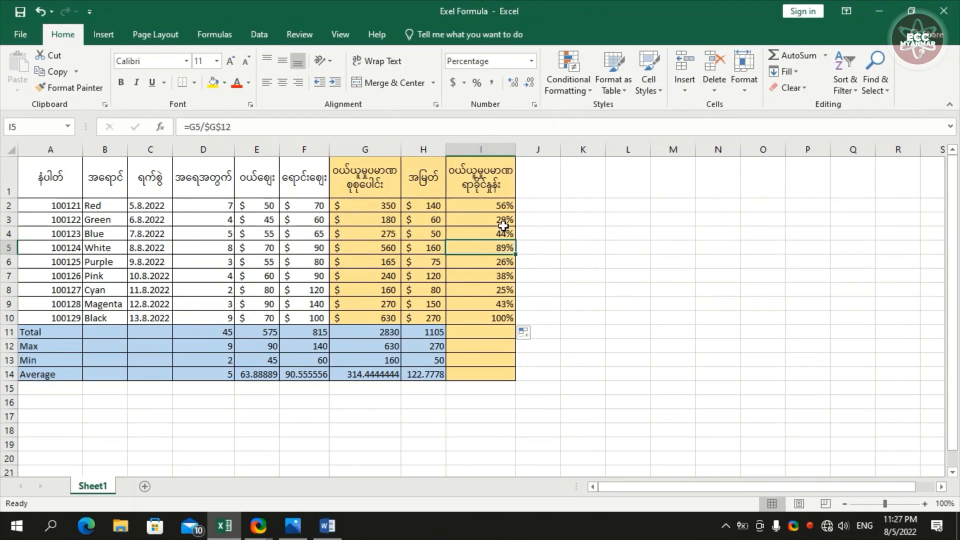
{"action": "left_click", "coordinate": [800, 251]}
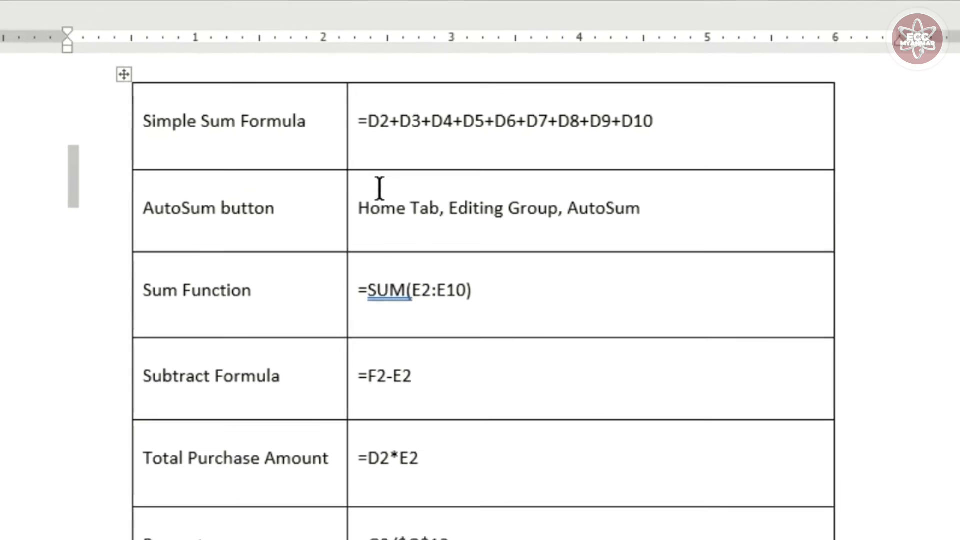
Review the formula list in Word against the Excel sales table, checking cells F3, I2 and E10
{"action": "double_click", "coordinate": [382, 126]}
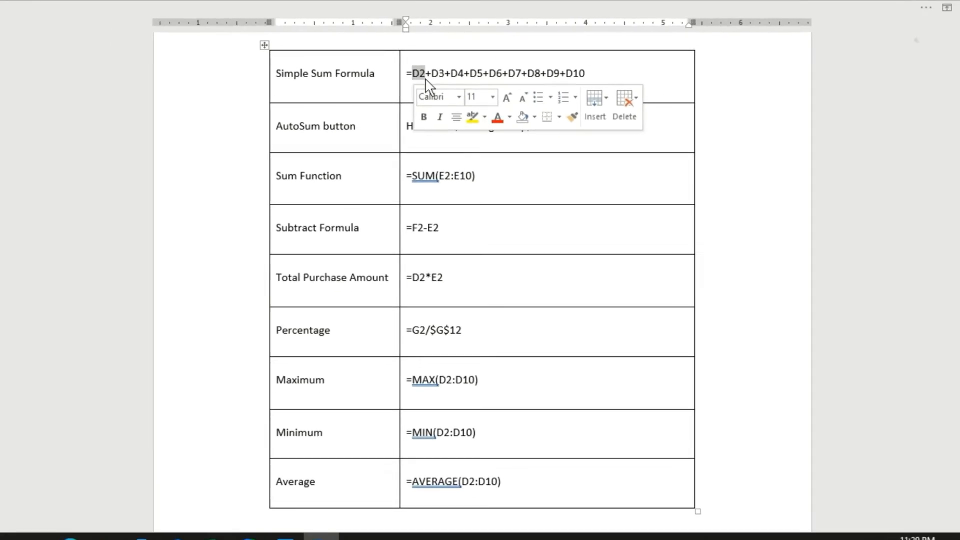
{"action": "left_click", "coordinate": [224, 525]}
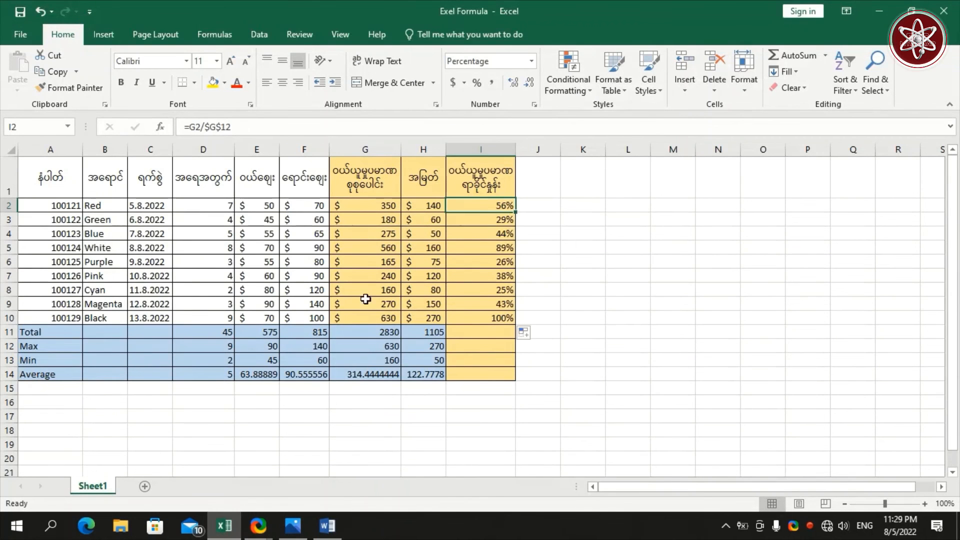
{"action": "left_click", "coordinate": [621, 235]}
{"action": "left_click", "coordinate": [597, 257]}
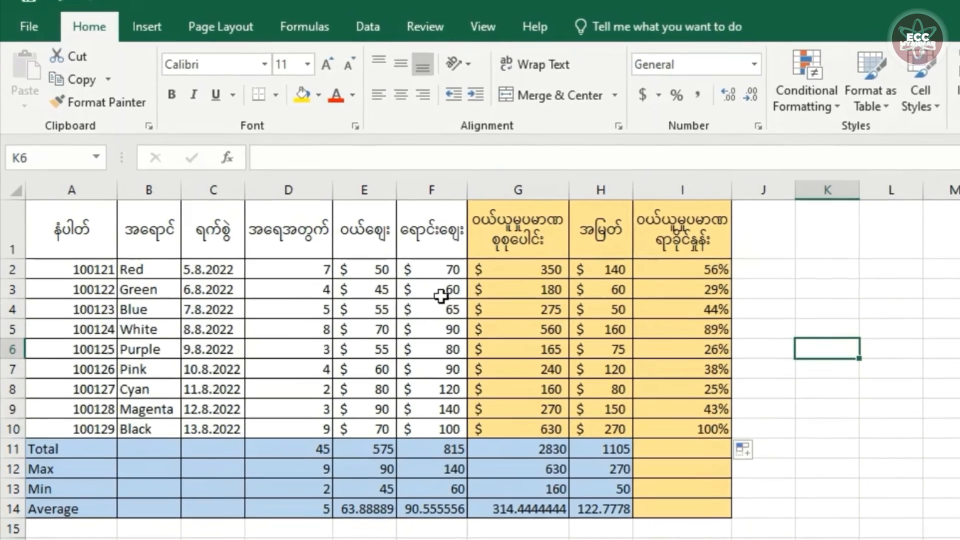
{"action": "left_click", "coordinate": [420, 275]}
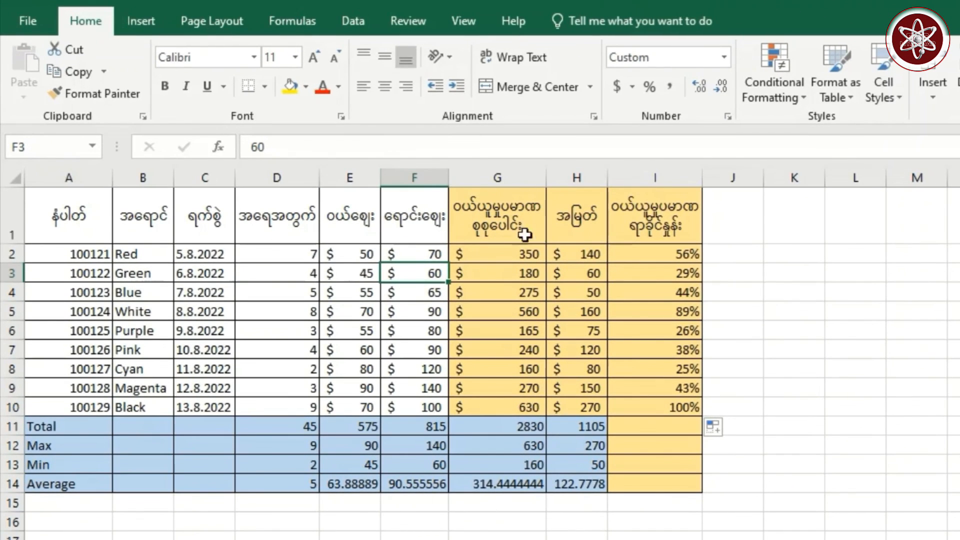
{"action": "left_click", "coordinate": [663, 262]}
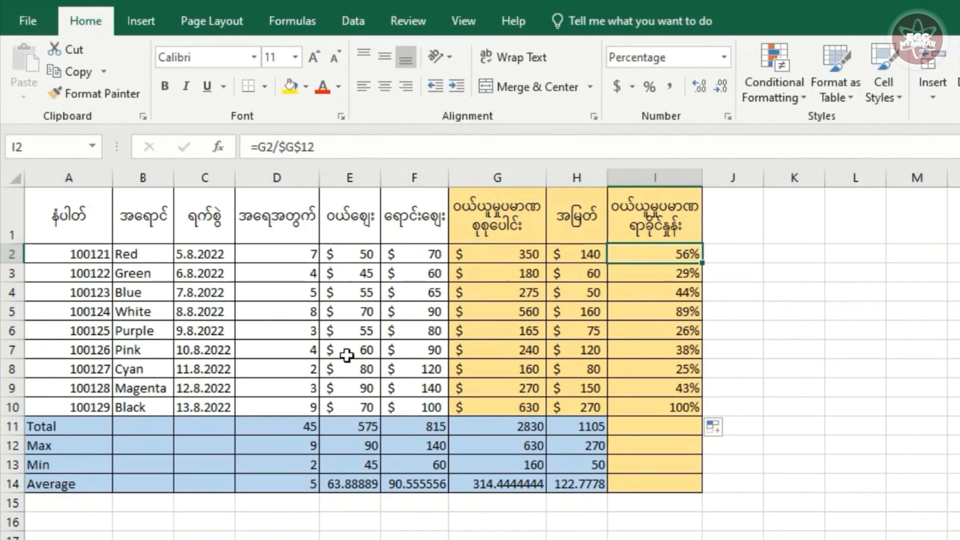
{"action": "left_click", "coordinate": [360, 409]}
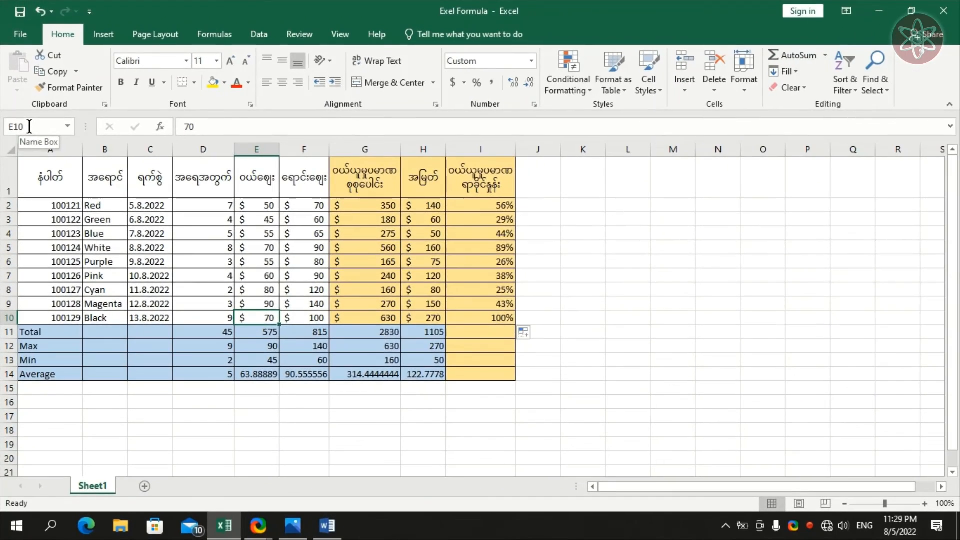
{"action": "left_click", "coordinate": [327, 526]}
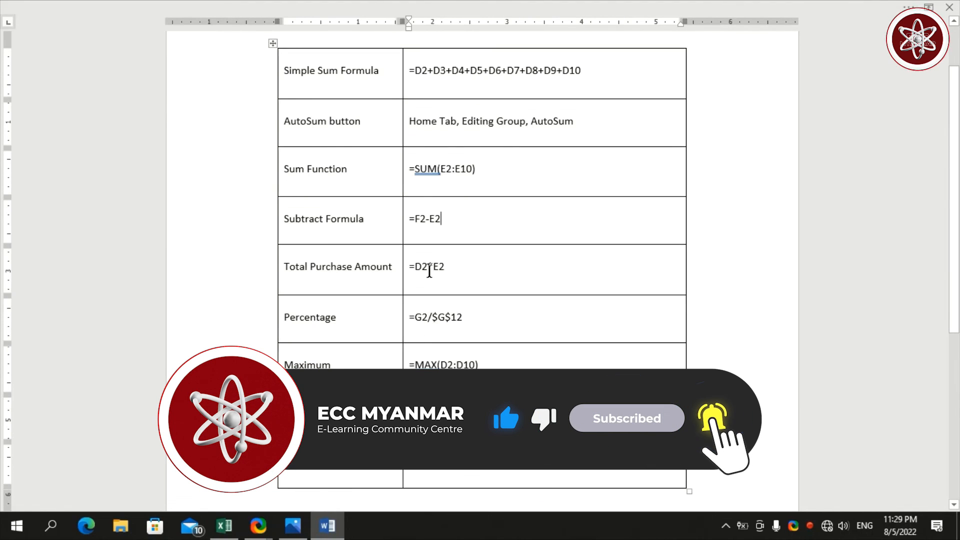
{"action": "key", "text": "alt+Tab"}
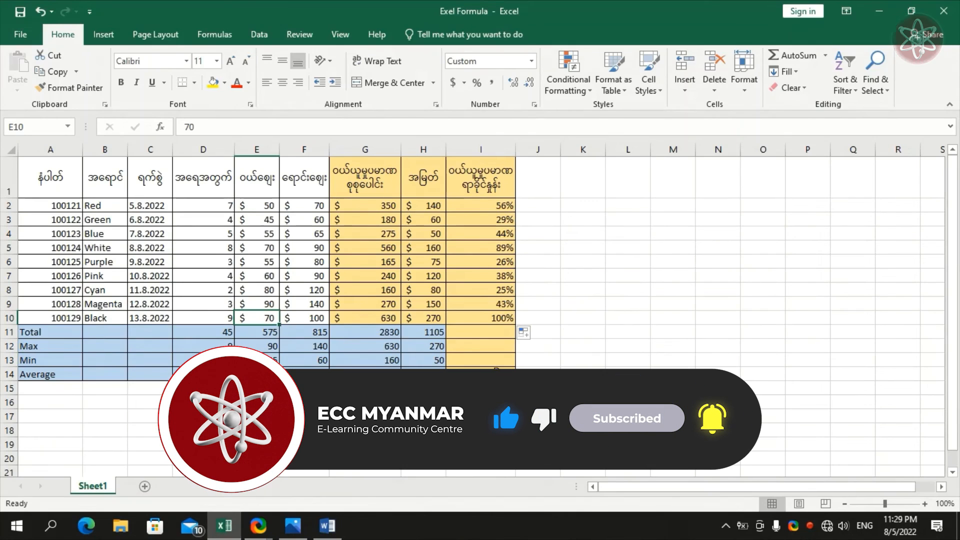